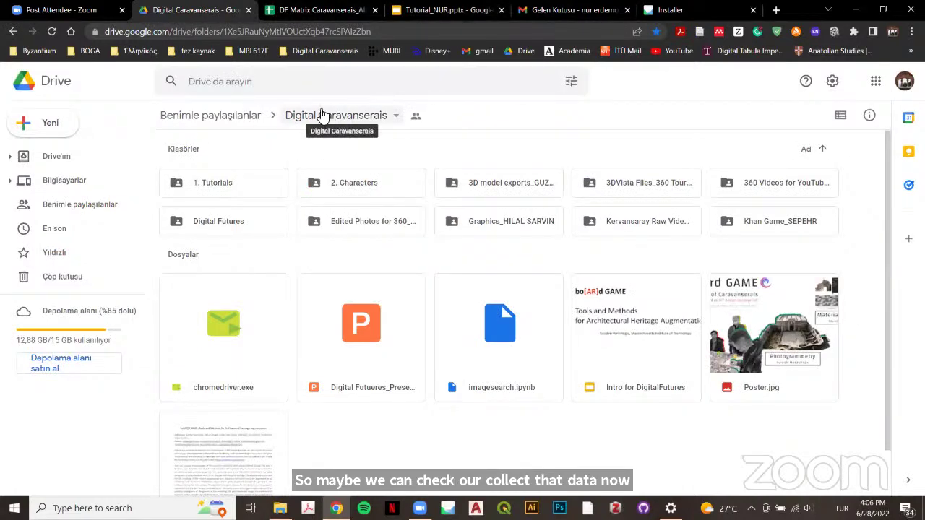
click(325, 10)
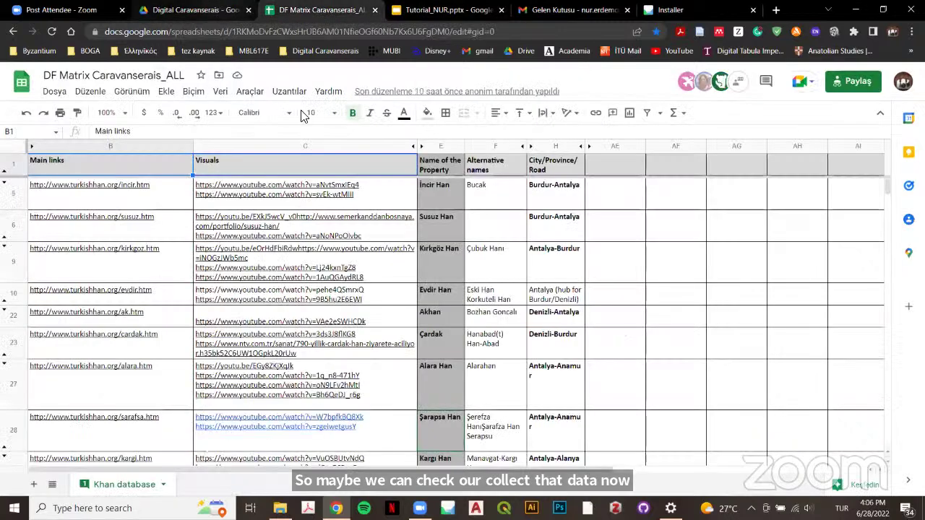
click(233, 9)
click(309, 118)
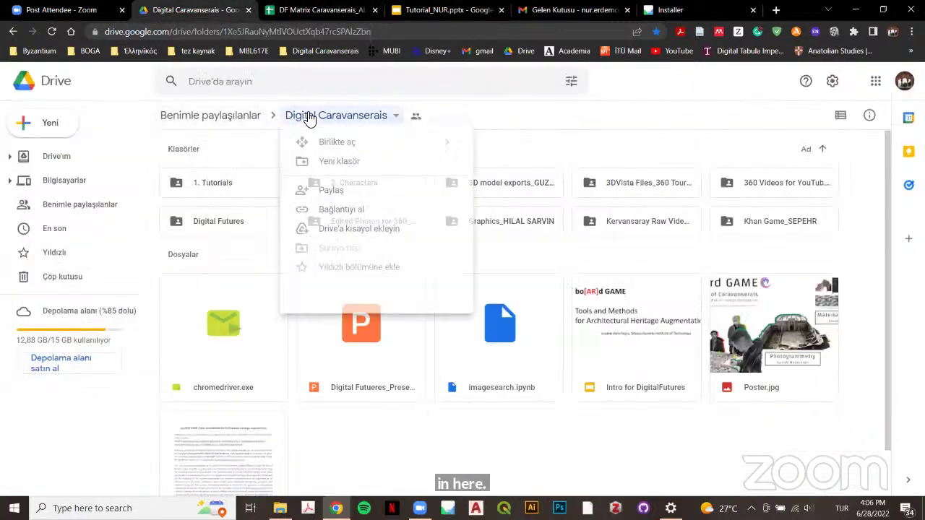
click(515, 155)
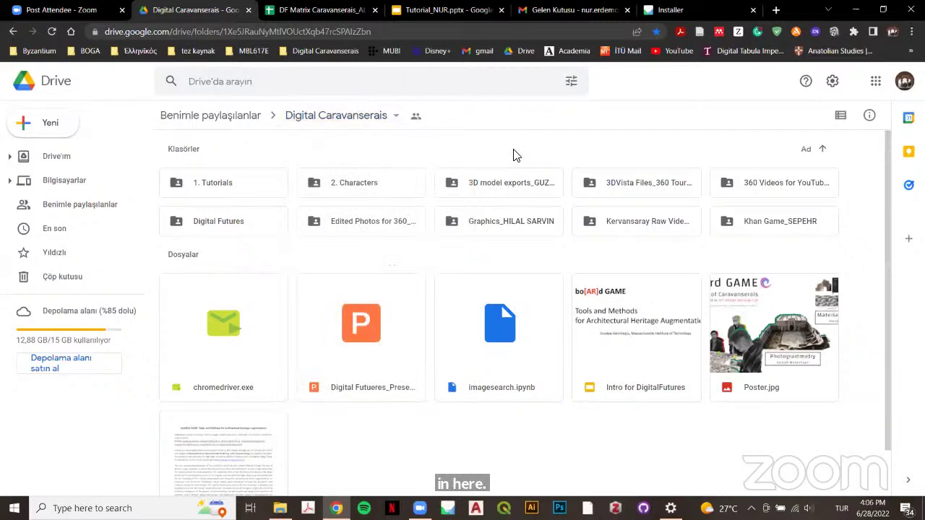
Open the akhan_photo folder inside the Akhan folder of Digital Futures
double_click(214, 222)
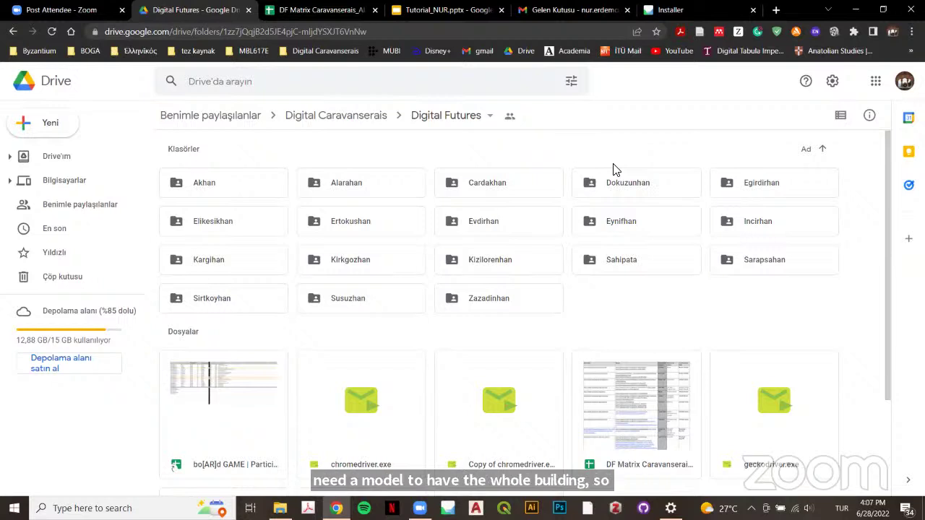
double_click(206, 185)
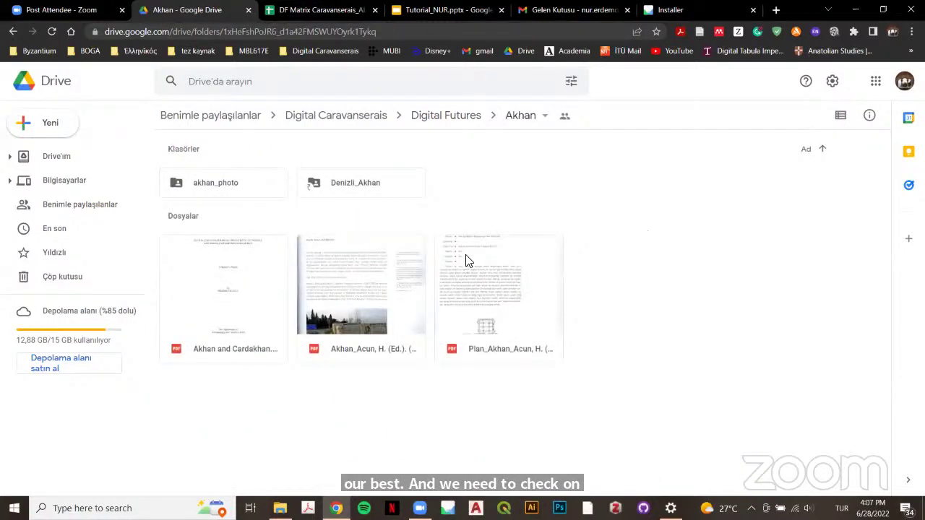
double_click(220, 190)
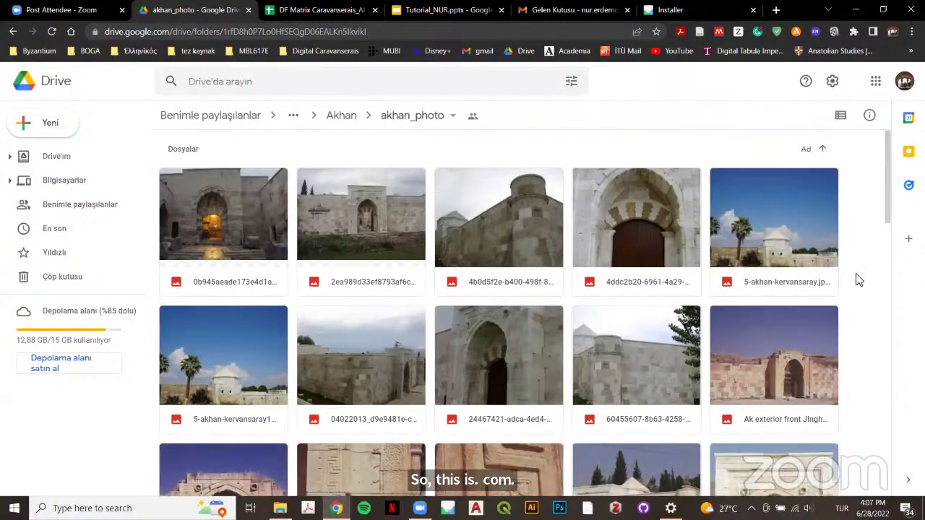
Look through the old and new photos of the caravanserai in the akhan_photo folder
scroll(652, 278, down, 3)
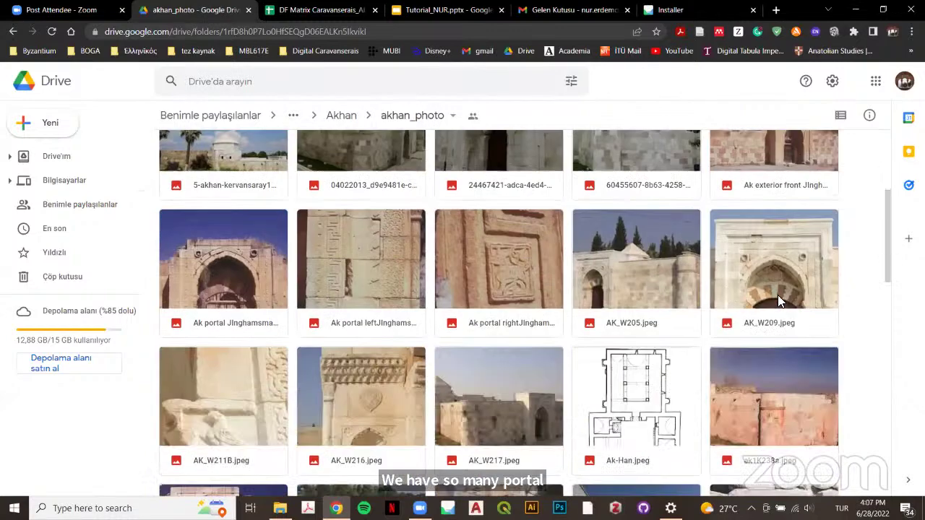
scroll(687, 325, down, 5)
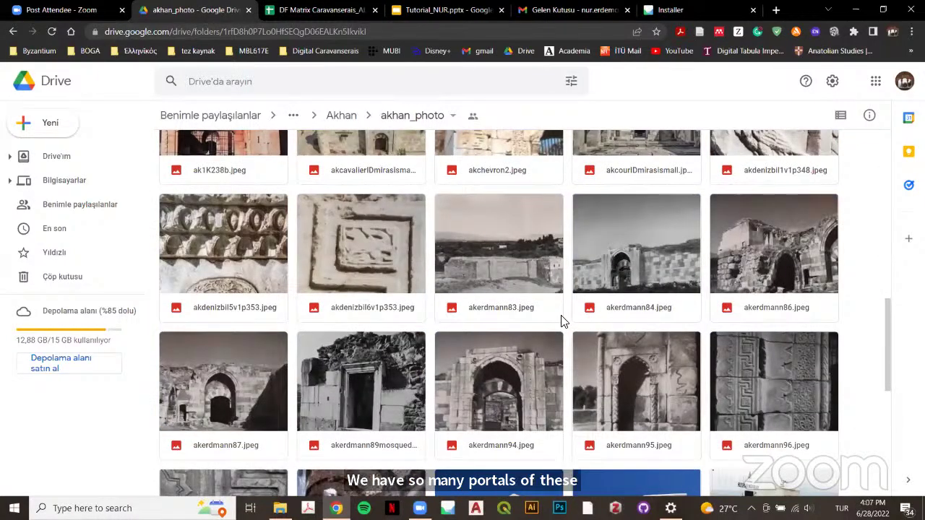
scroll(563, 321, down, 3)
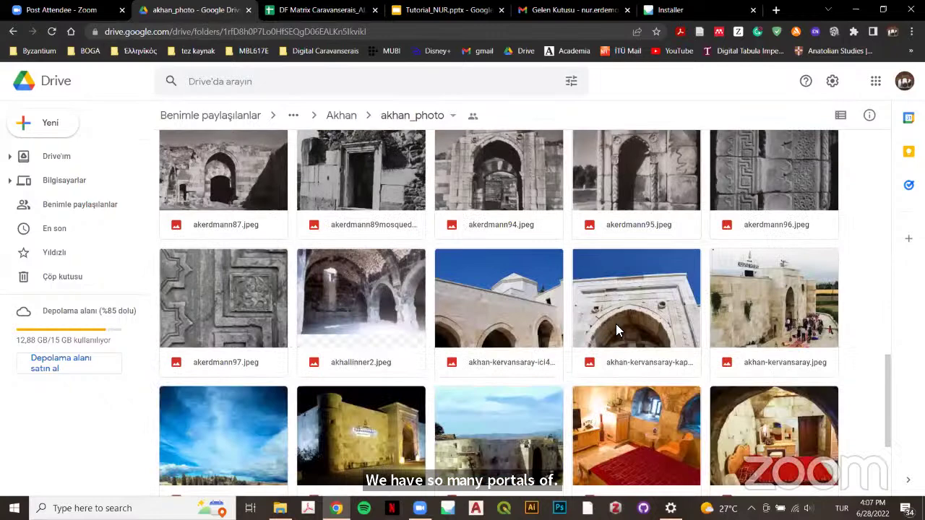
scroll(616, 329, down, 3)
scroll(617, 329, down, 2)
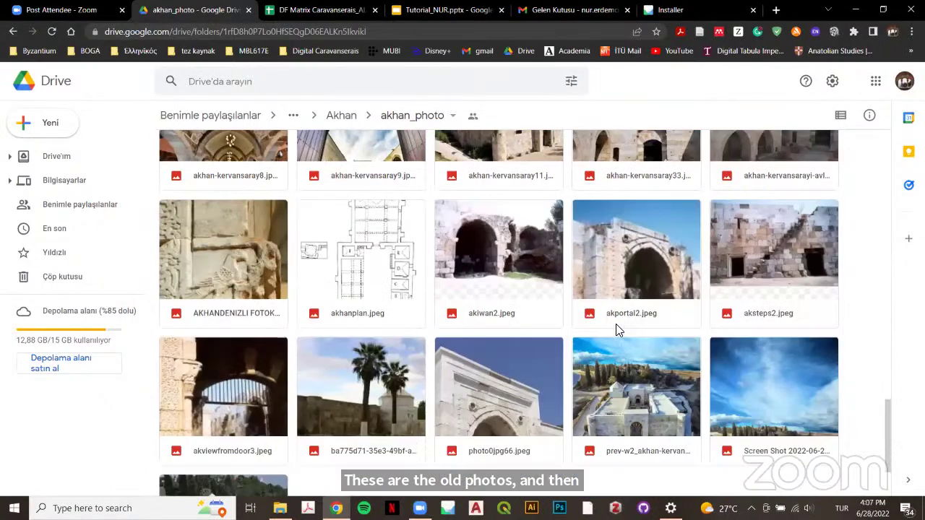
scroll(615, 330, down, 2)
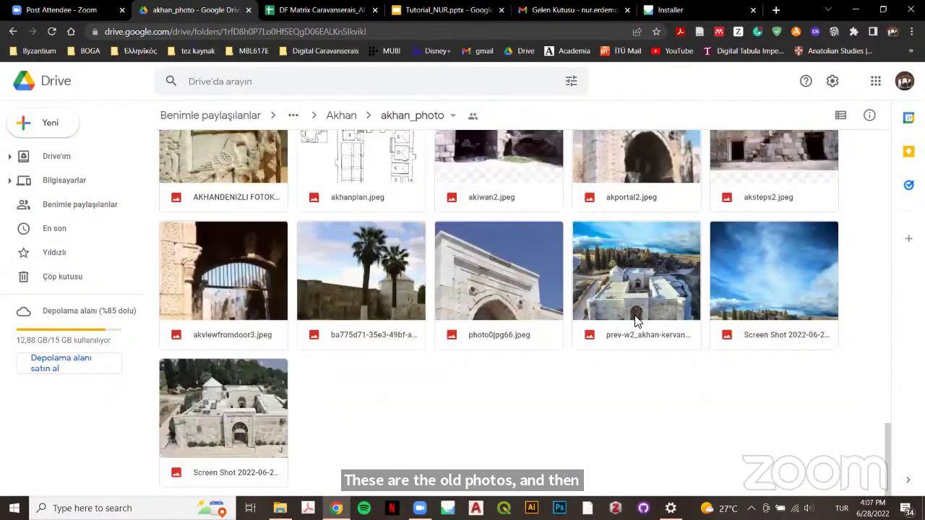
scroll(634, 320, up, 4)
scroll(634, 320, up, 4)
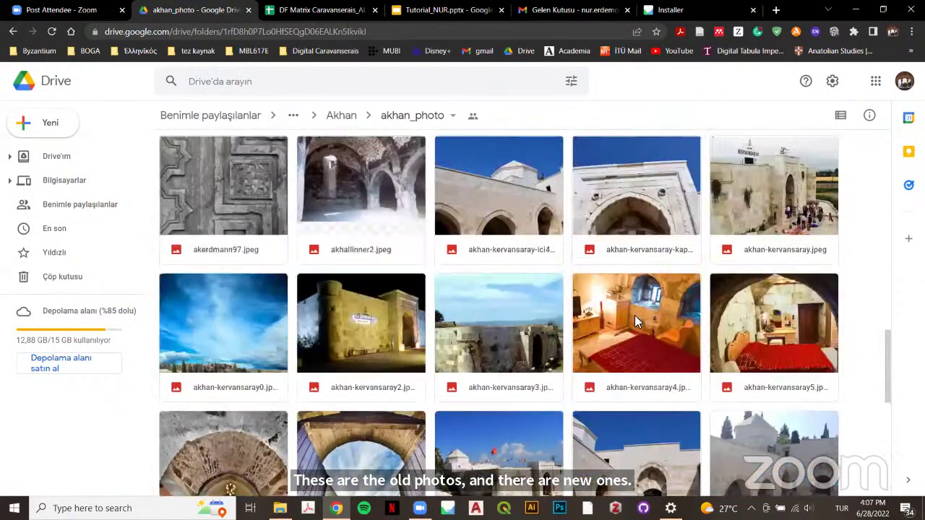
scroll(634, 320, up, 10)
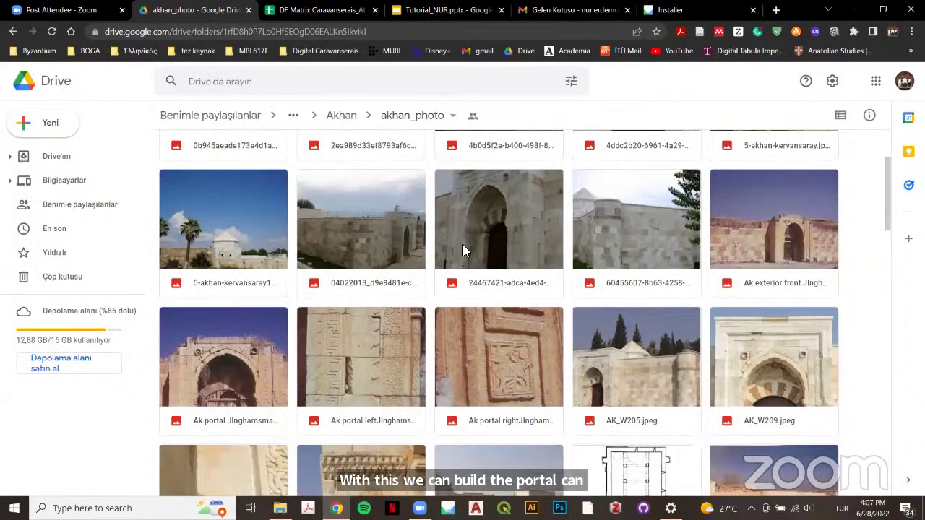
Go back to the Akhan folder and open its Denizli_Akhan shortcut to view the raw videos
click(341, 116)
double_click(361, 184)
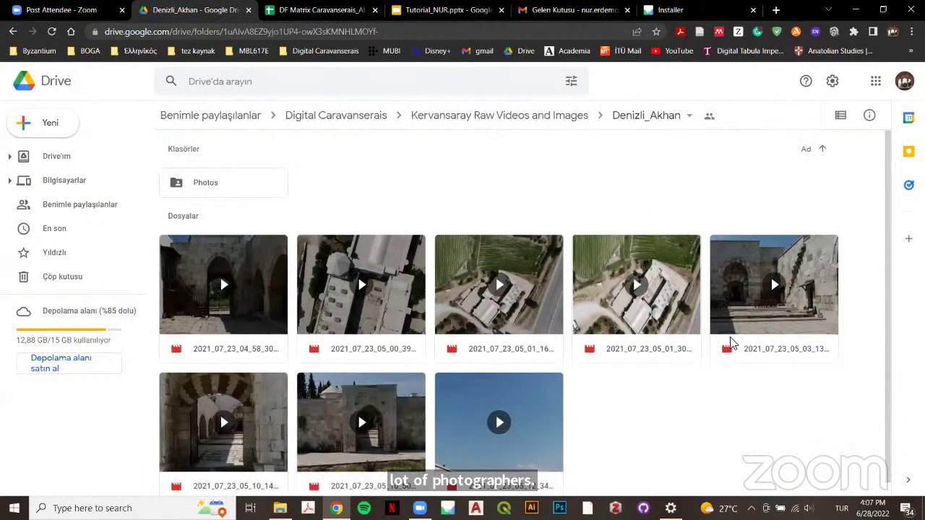
scroll(674, 349, down, 1)
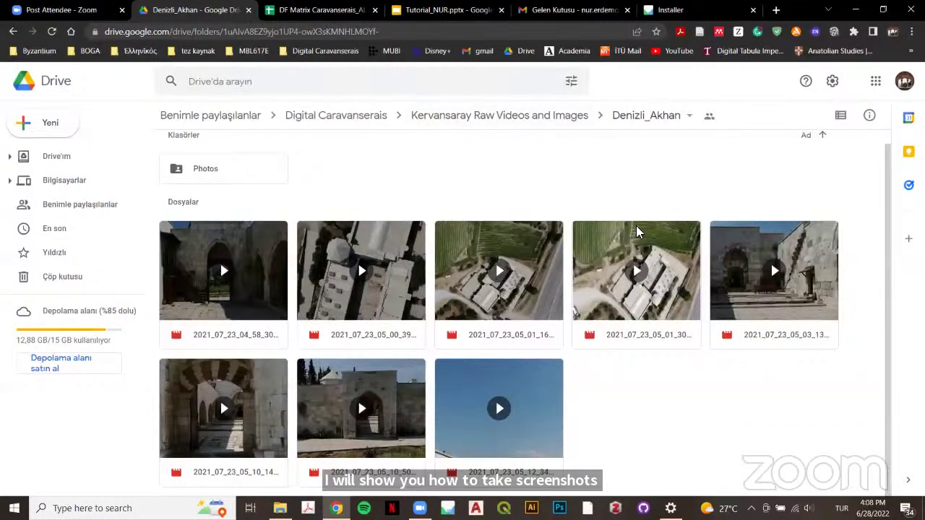
Return to Digital Caravanserais and open the alarahan_photo folder under Digital Futures, Alarahan
click(365, 123)
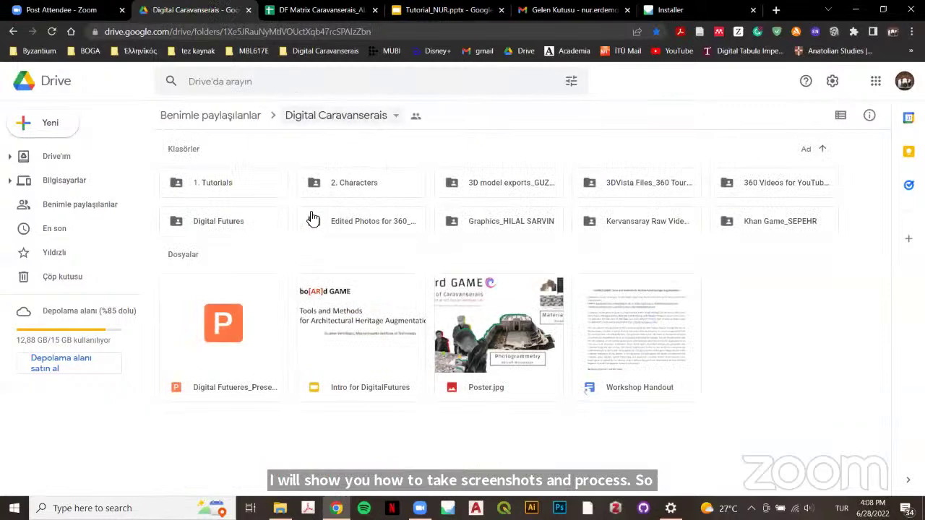
double_click(263, 220)
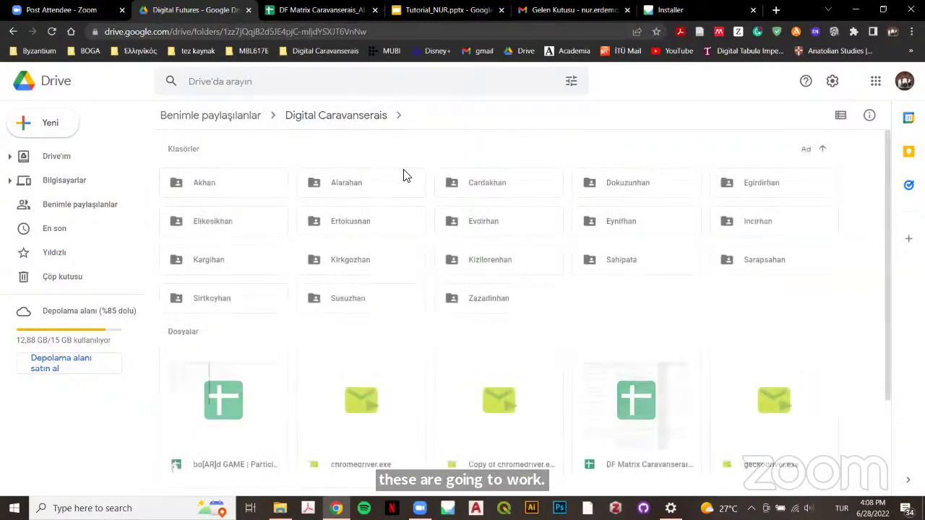
double_click(365, 185)
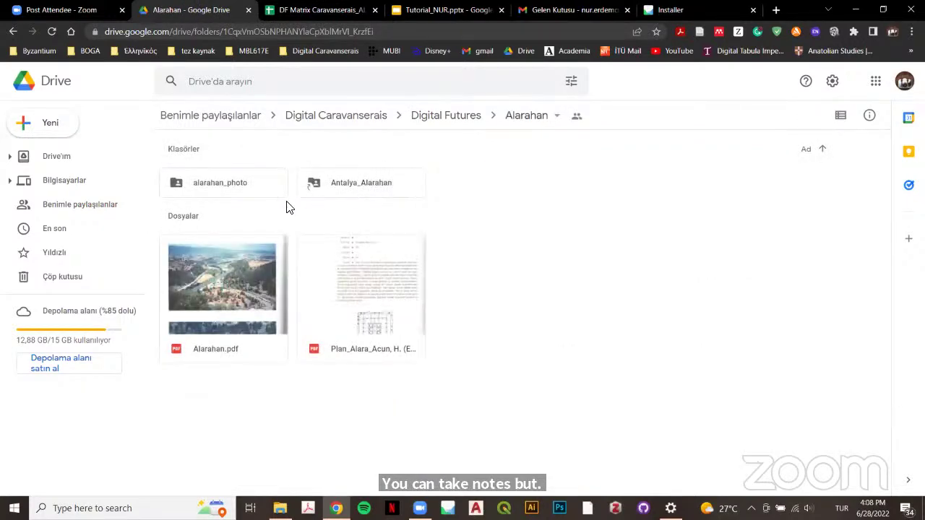
double_click(231, 185)
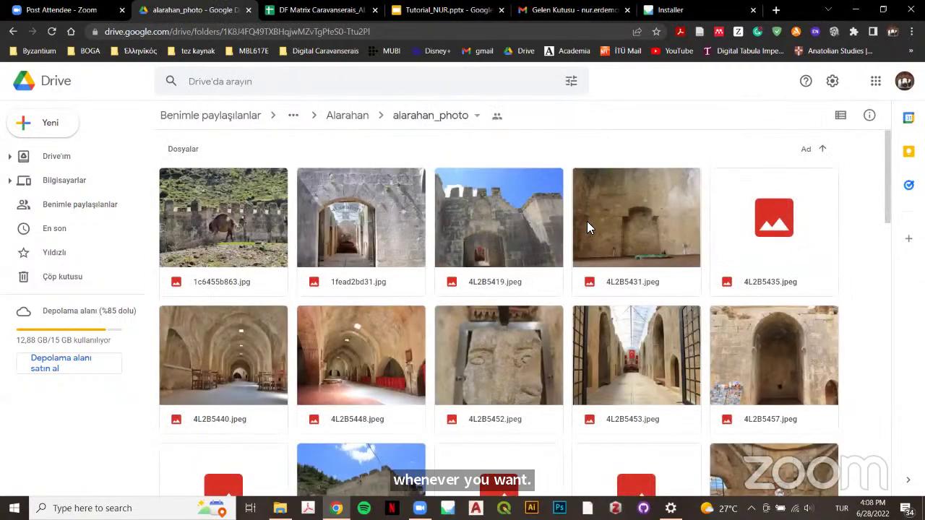
Look through the alarahan_photo images, including the numbered alara video screenshots
scroll(617, 253, down, 3)
scroll(617, 253, down, 7)
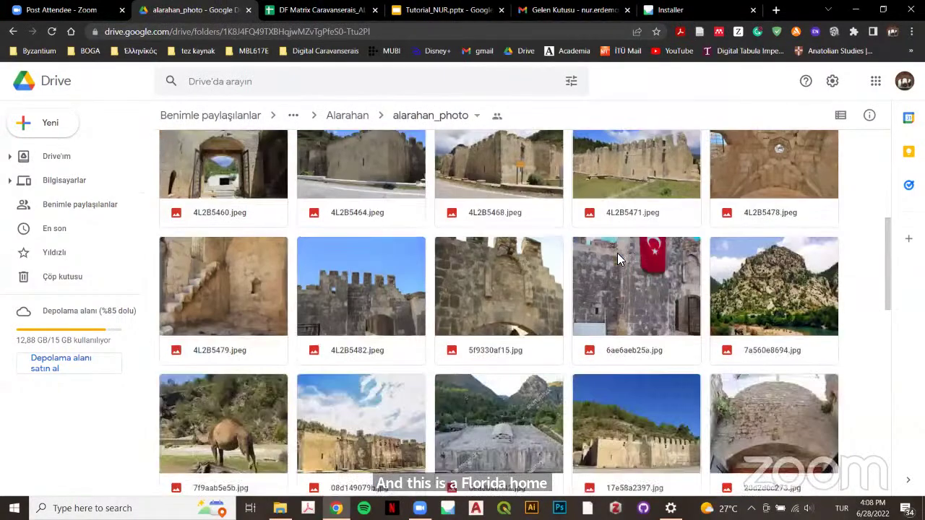
scroll(618, 258, down, 3)
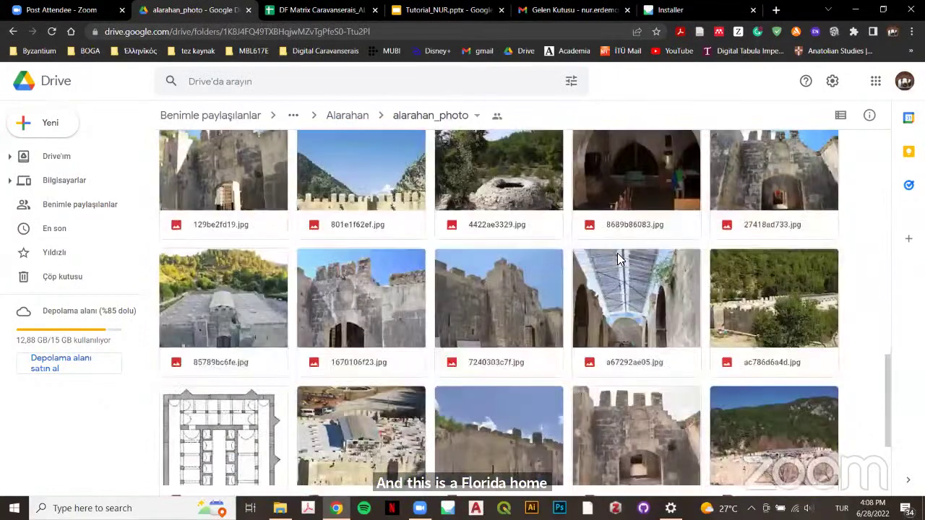
scroll(617, 253, down, 3)
scroll(617, 253, down, 4)
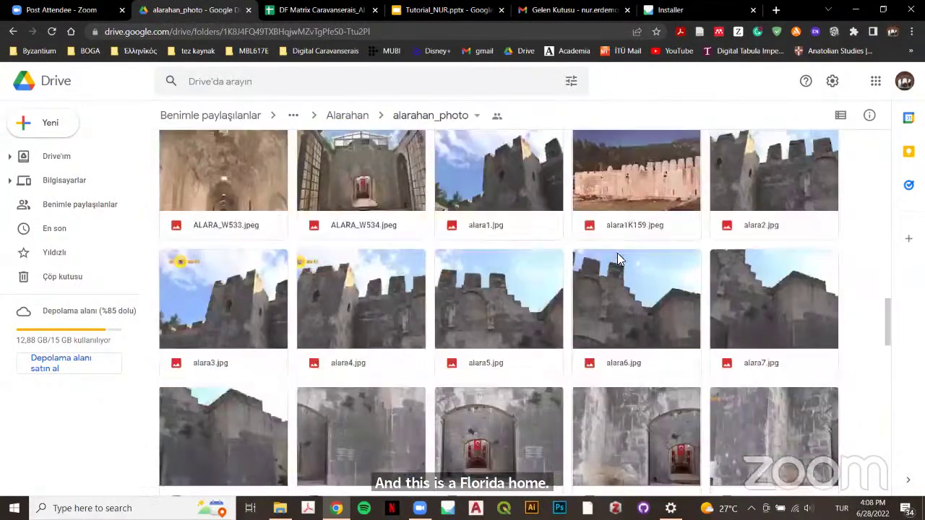
scroll(616, 259, down, 3)
scroll(617, 259, up, 3)
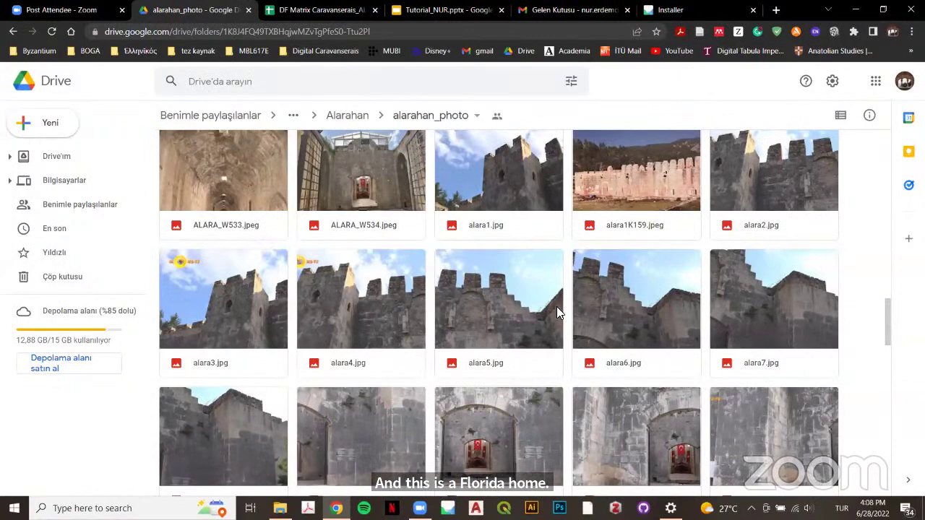
scroll(505, 328, down, 3)
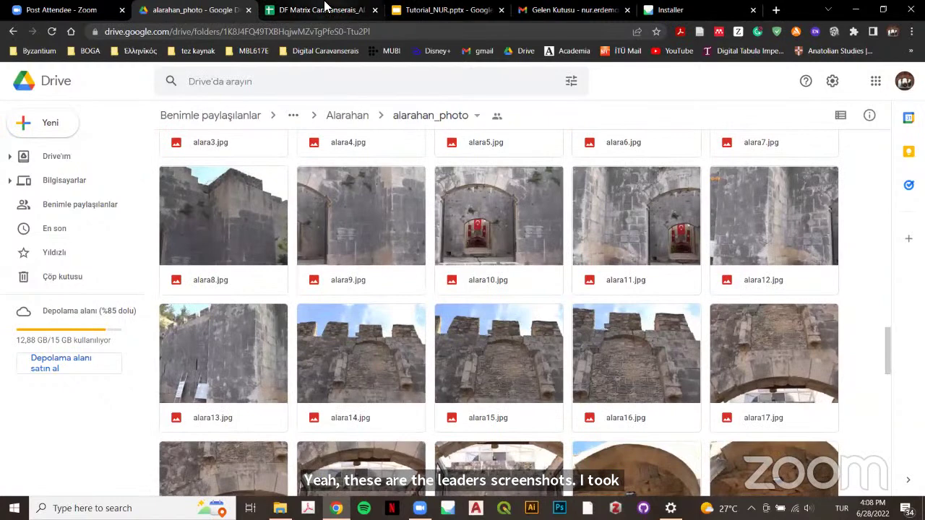
Check the Susuz Han video links in the Visuals column of DF Matrix Caravanserais_ALL, and return to the alarahan_photo folder
click(347, 15)
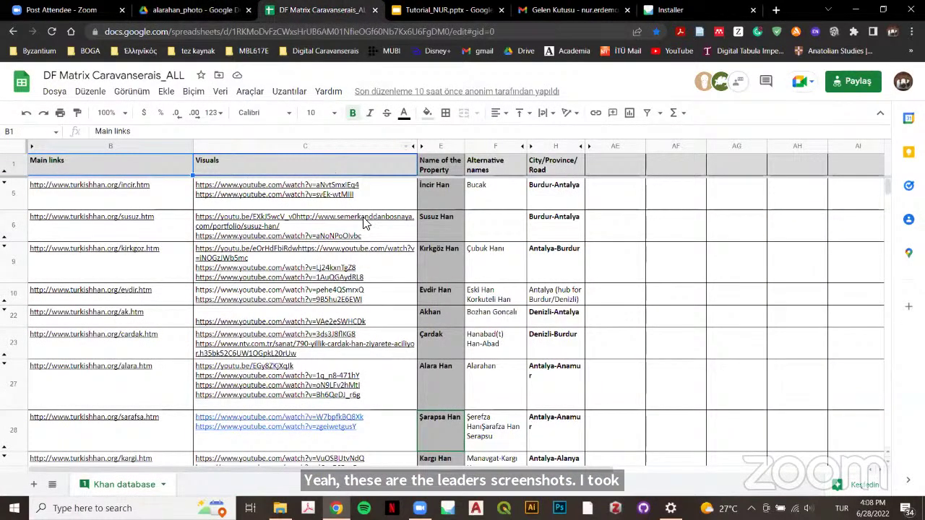
mouse_move(251, 276)
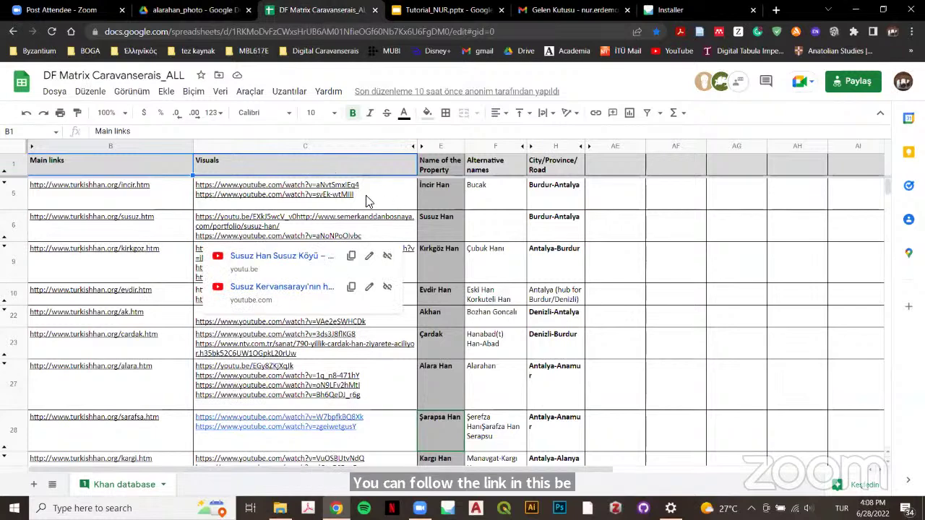
click(215, 13)
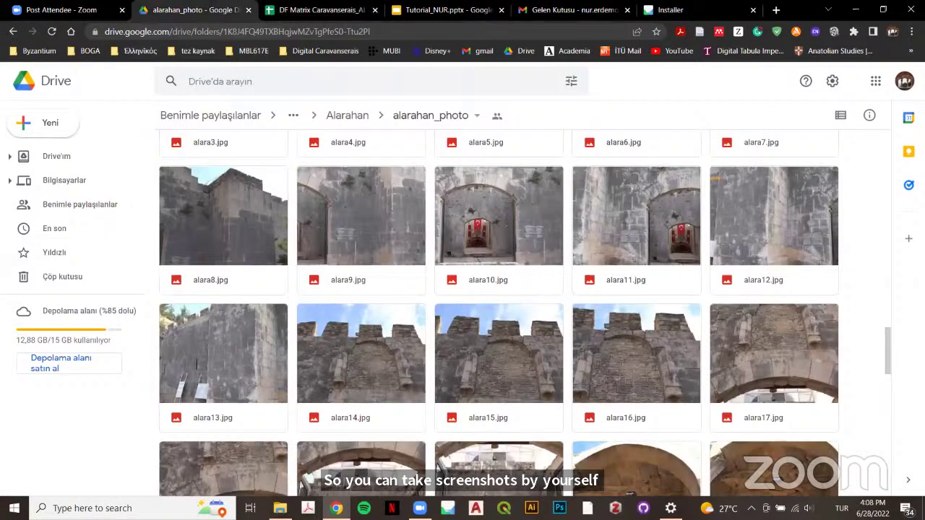
Preview alara2.jpg from the alarahan_photo folder and page through the consecutive screenshots up to alara7.jpg
scroll(735, 289, up, 3)
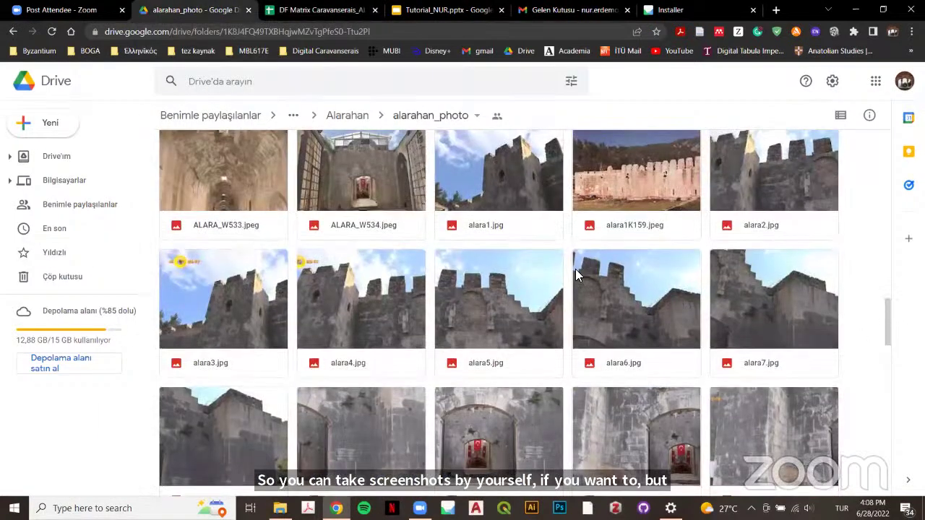
scroll(575, 270, down, 2)
scroll(636, 249, up, 2)
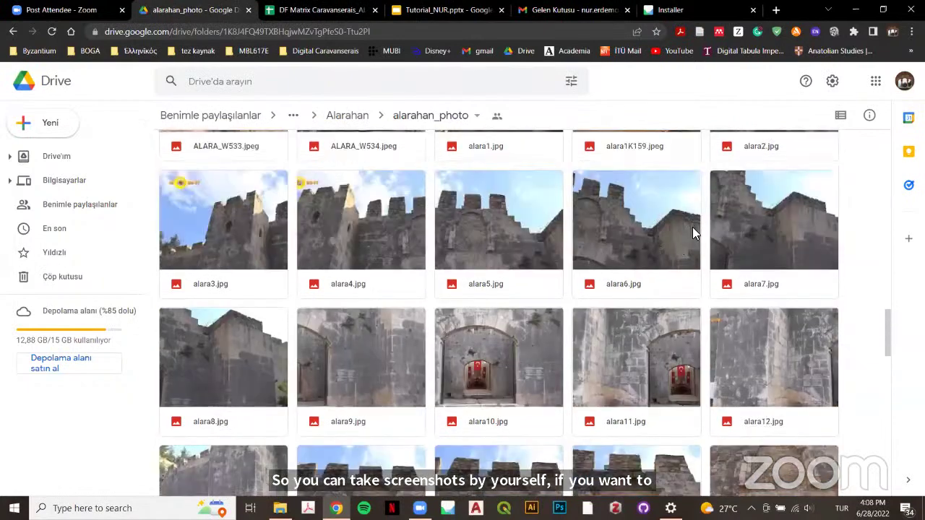
double_click(753, 191)
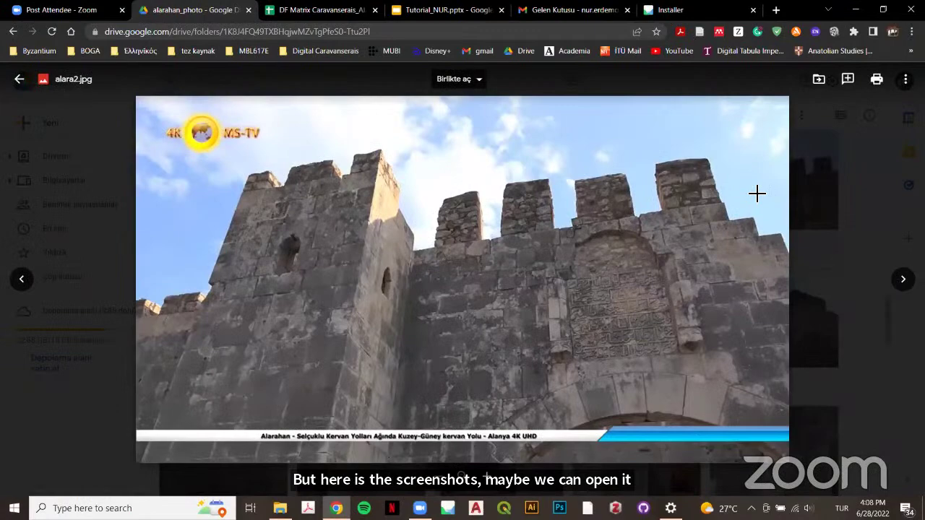
key(Right)
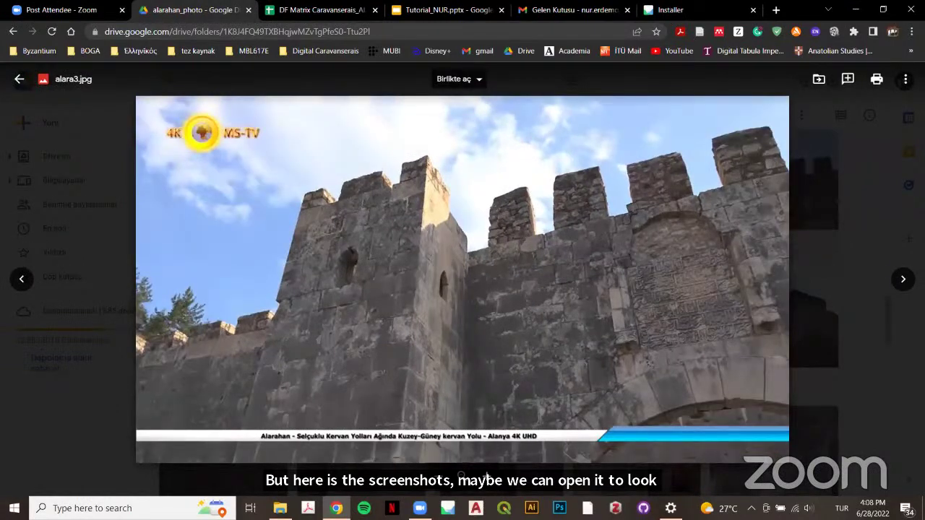
click(902, 280)
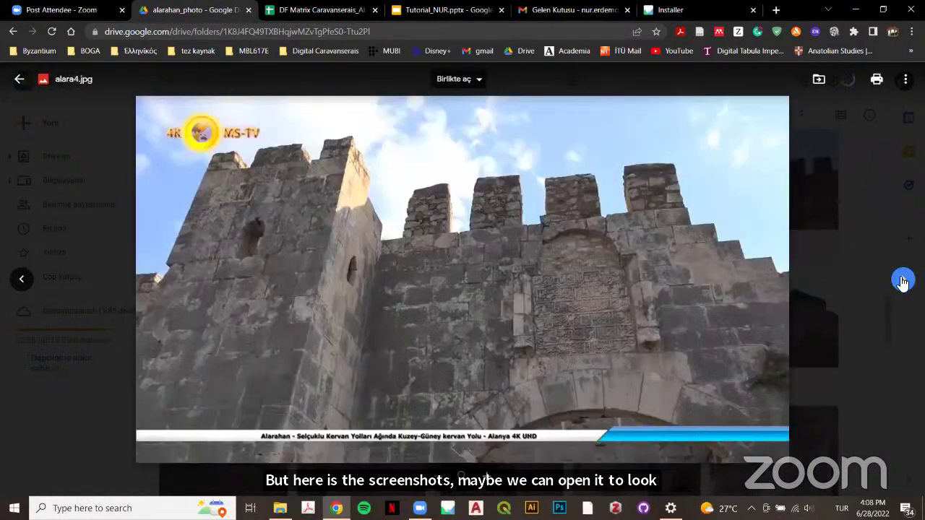
click(903, 280)
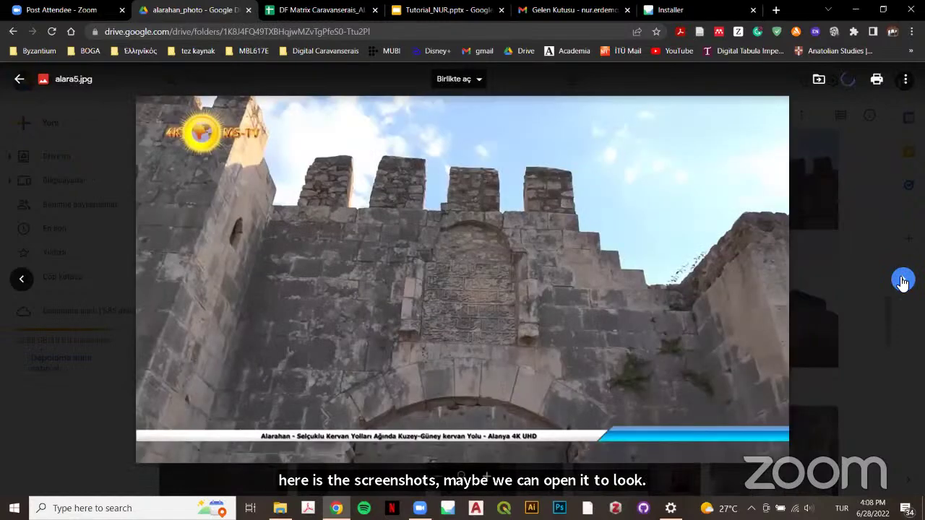
click(902, 280)
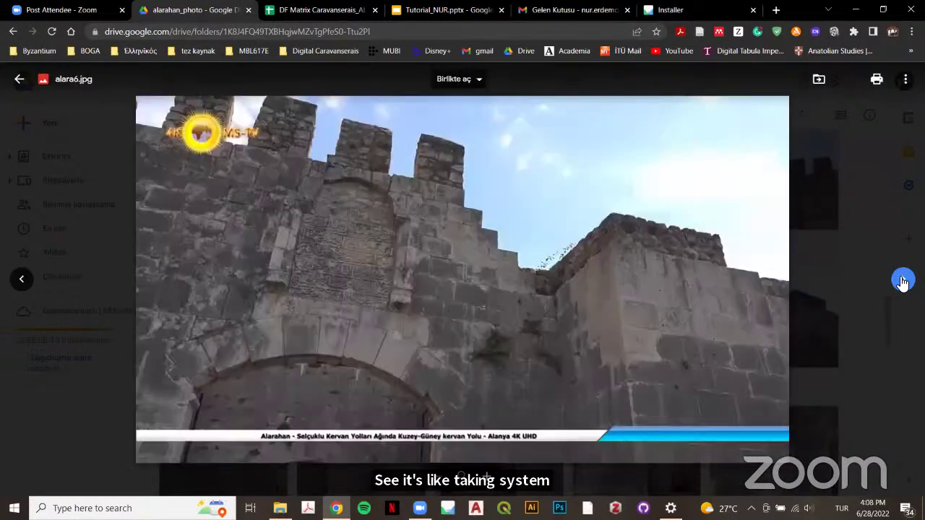
click(903, 280)
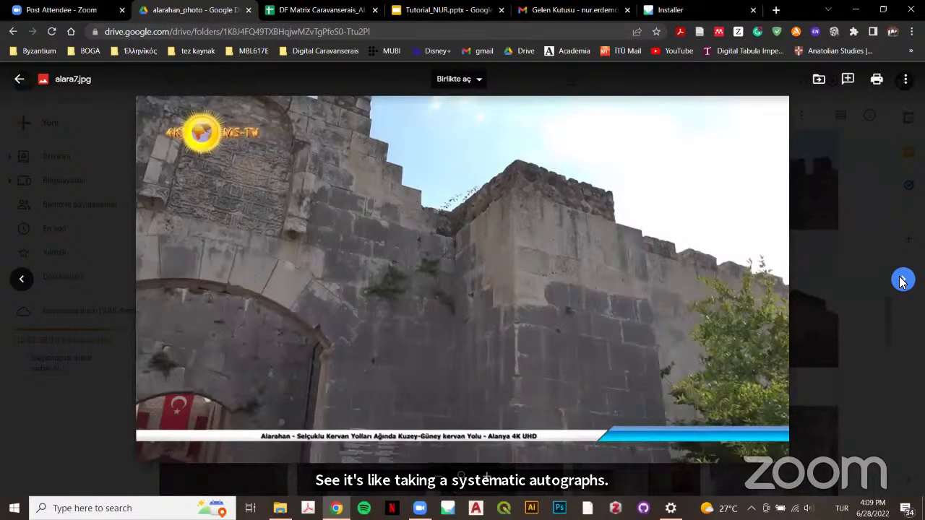
Page through the consecutive Alarahan screenshots from alara8.jpg to alara11.jpg and close the image preview
click(903, 280)
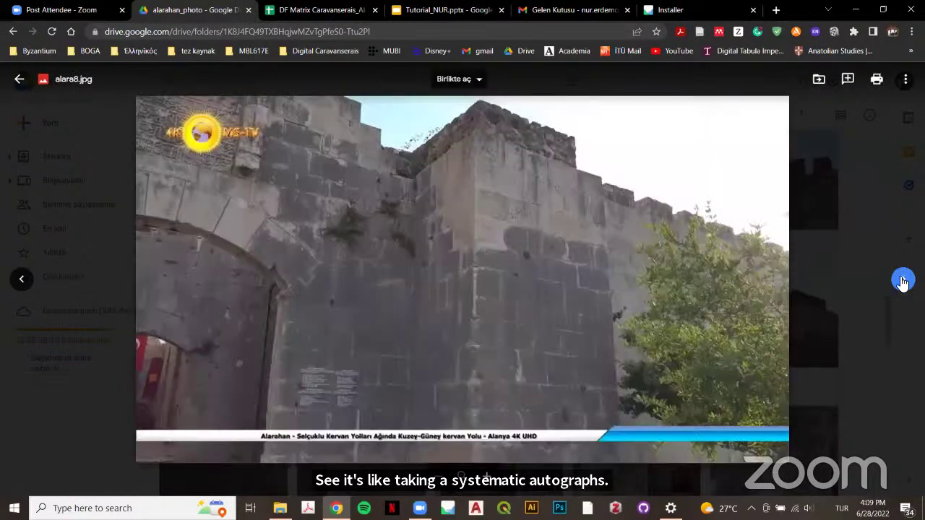
click(902, 281)
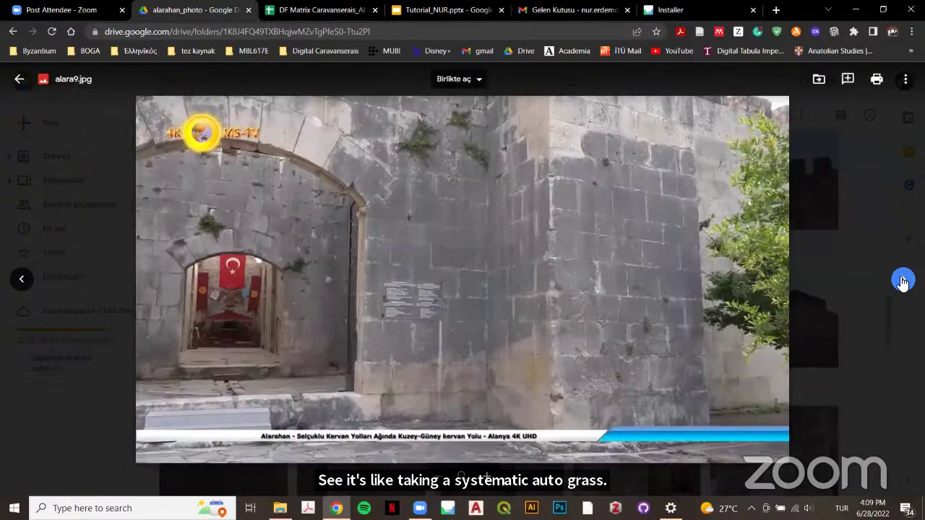
click(902, 280)
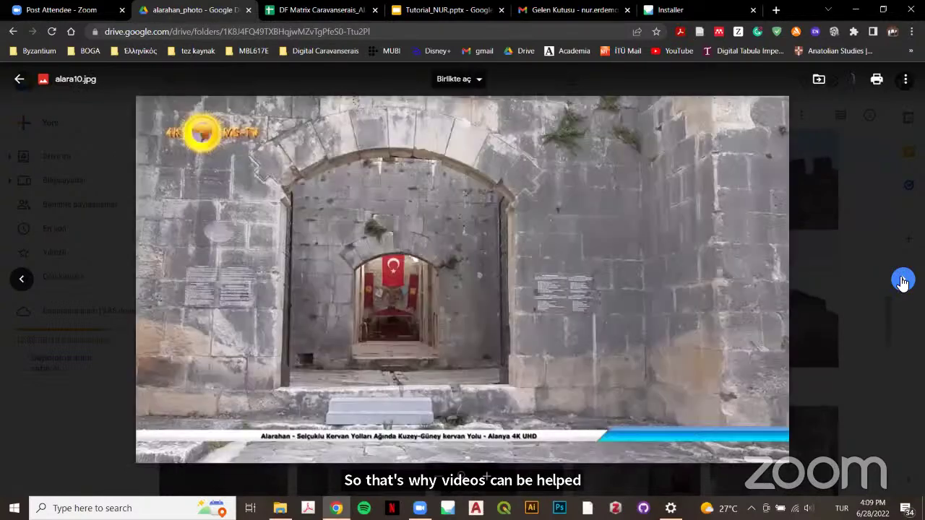
click(902, 280)
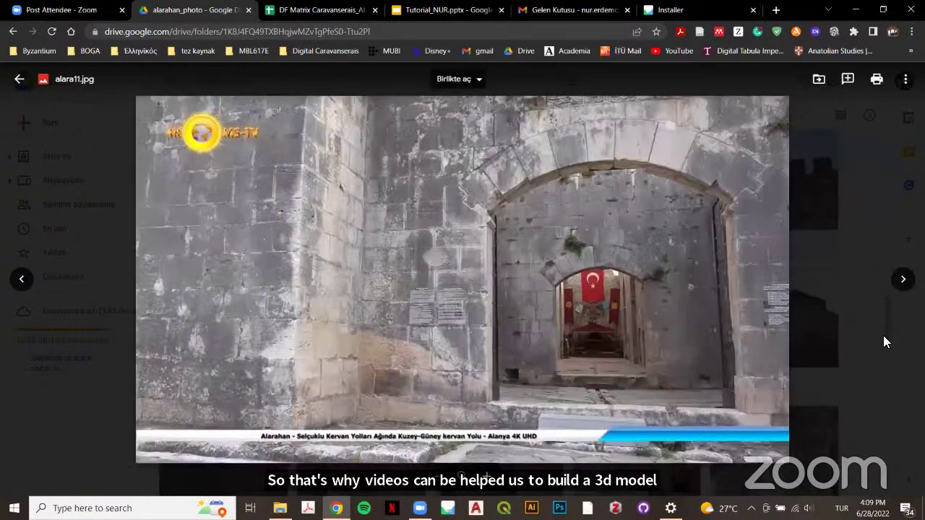
click(883, 335)
Go back up to Digital Futures and open the cardakhan_photo folder inside Cardakhan
click(339, 119)
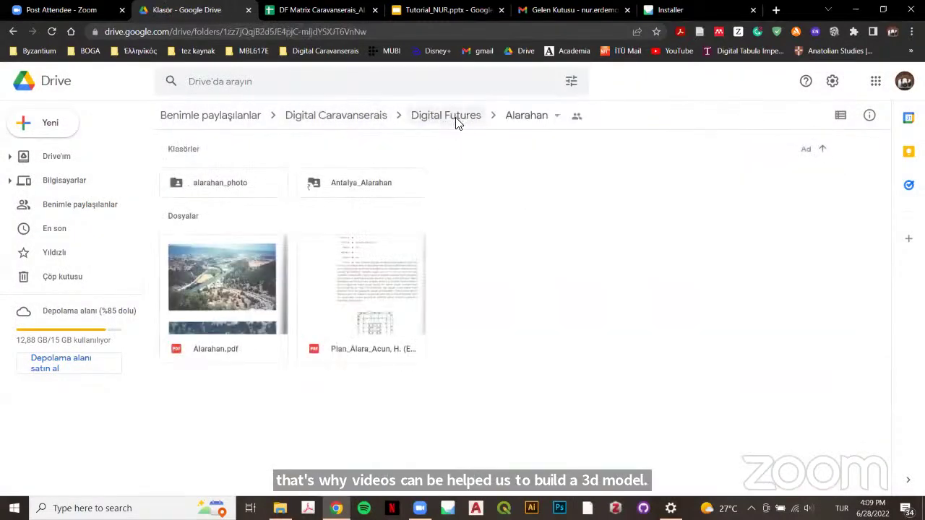
click(456, 121)
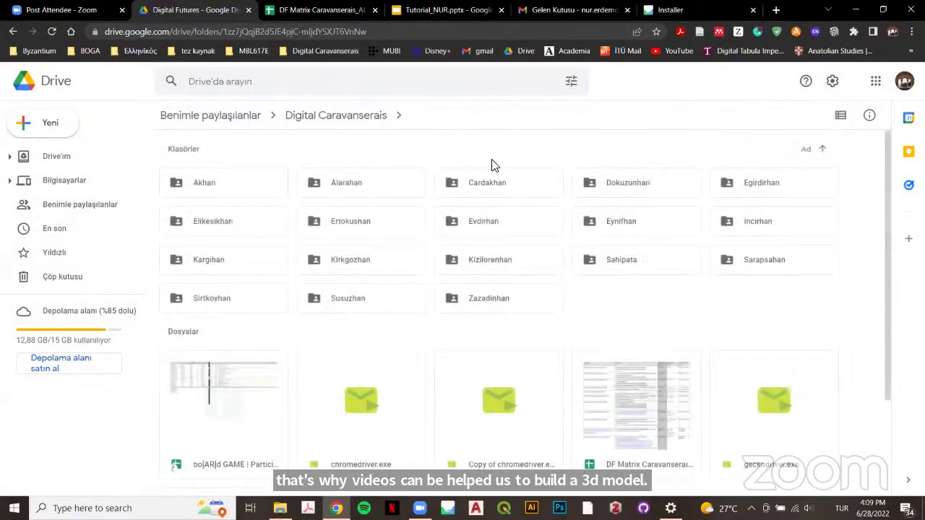
double_click(493, 186)
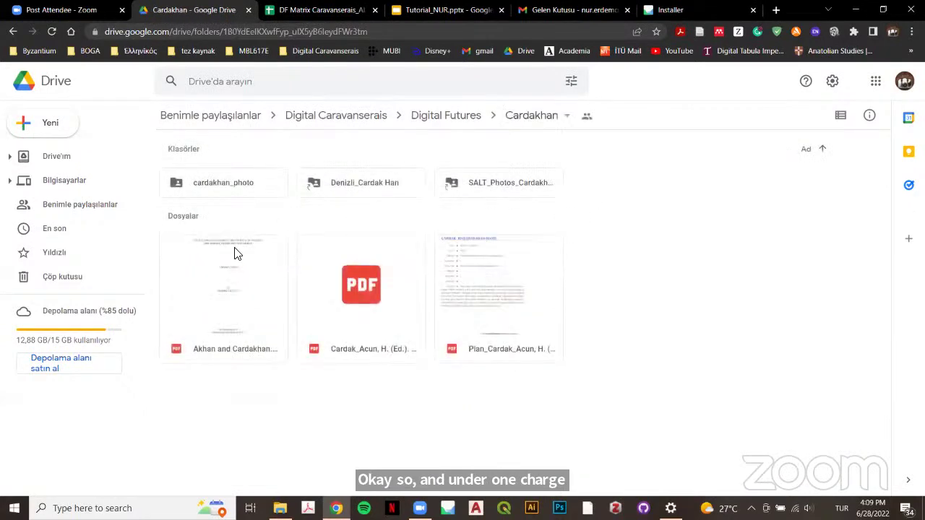
double_click(206, 185)
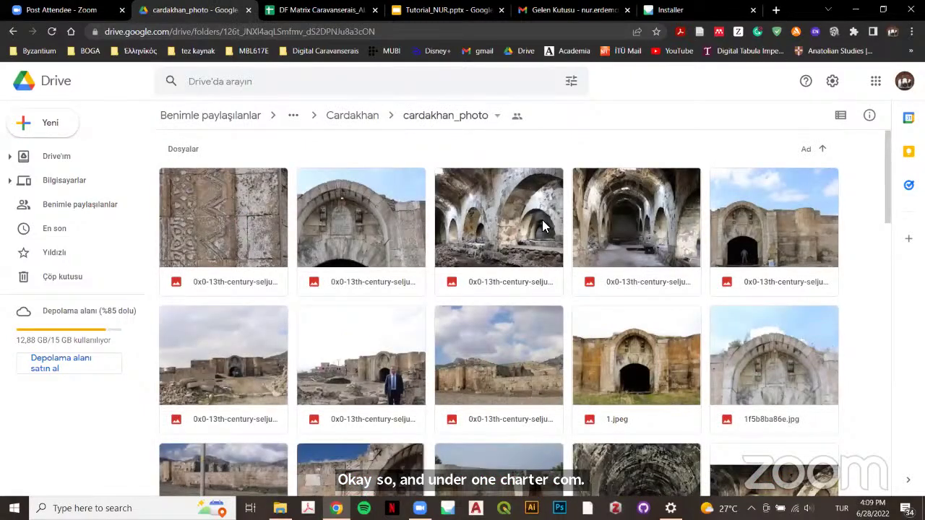
Look through the cardakhan_photo images, and open the Denizli_Cardak Han video folder from Cardakhan
scroll(545, 230, down, 6)
scroll(550, 239, down, 3)
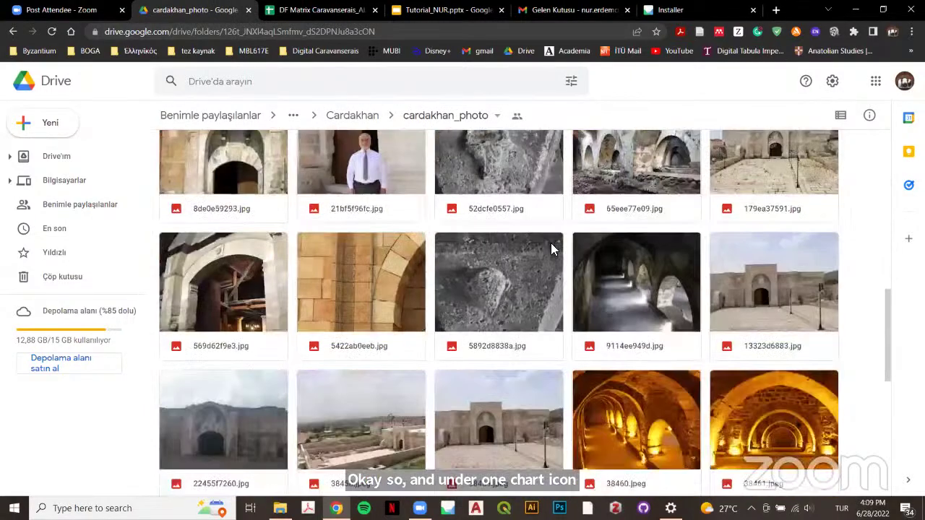
scroll(550, 243, up, 10)
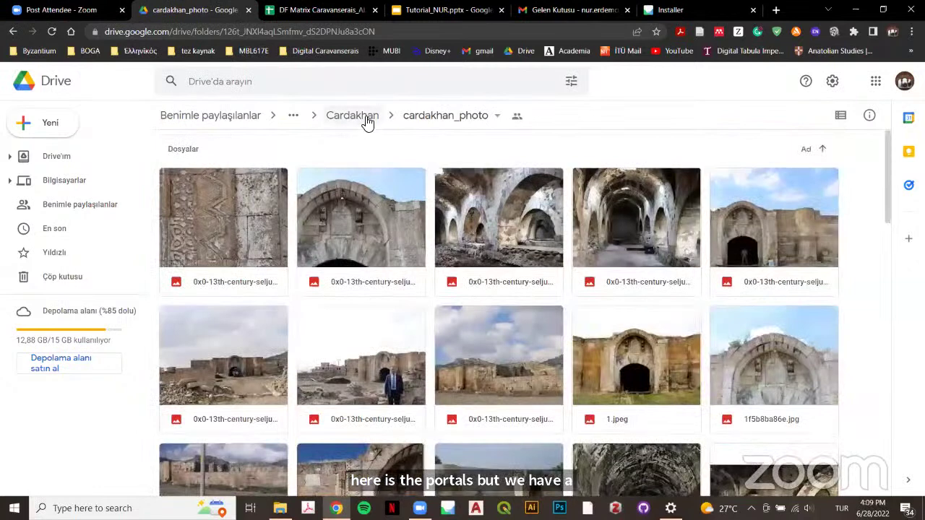
click(363, 118)
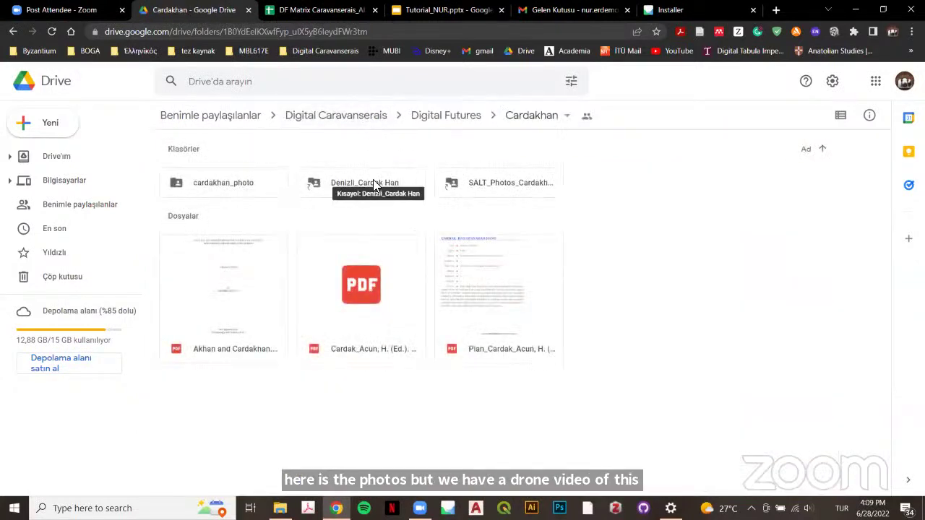
double_click(372, 185)
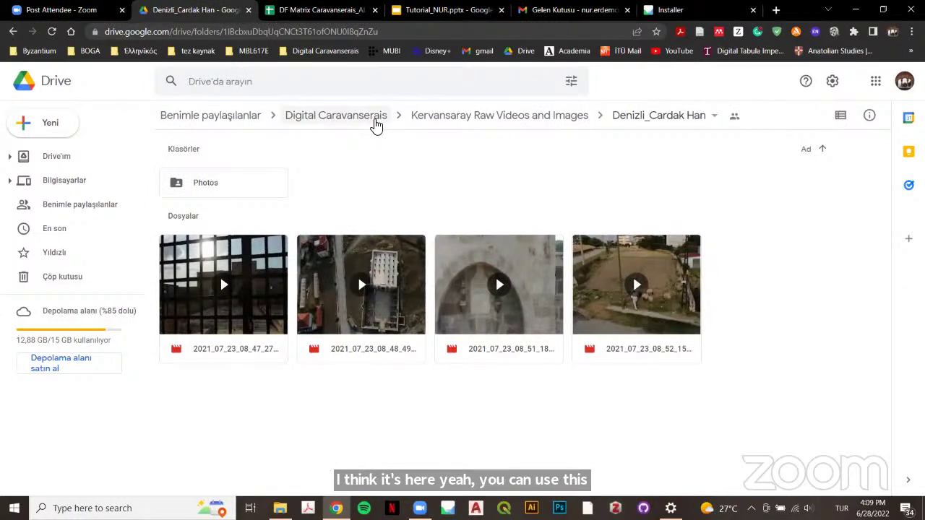
Return through Digital Caravanserais to Digital Futures and open the dokuzun_photo folder inside Dokuzunhan
click(375, 125)
click(240, 221)
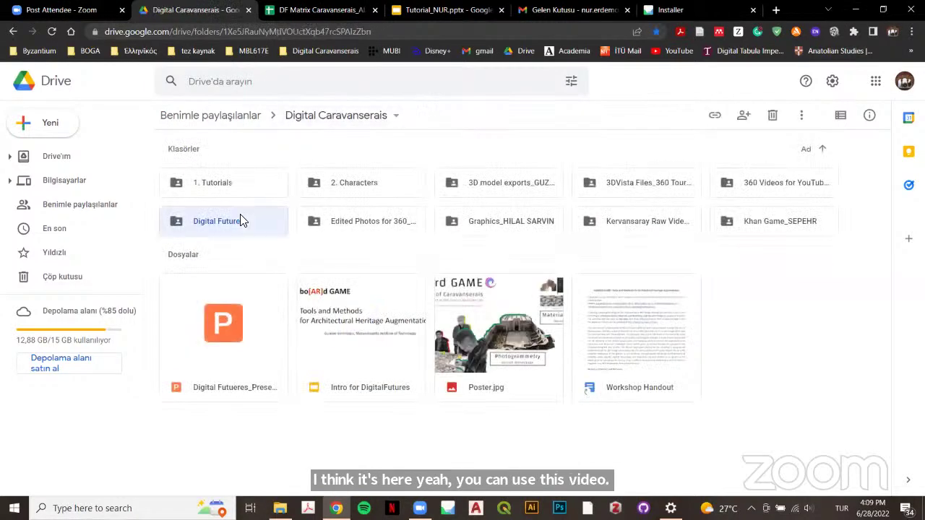
double_click(241, 218)
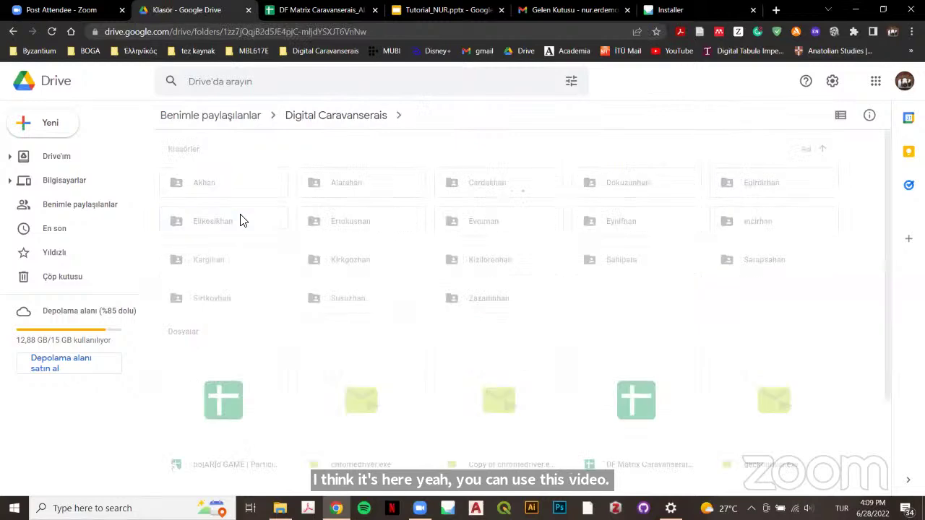
double_click(642, 183)
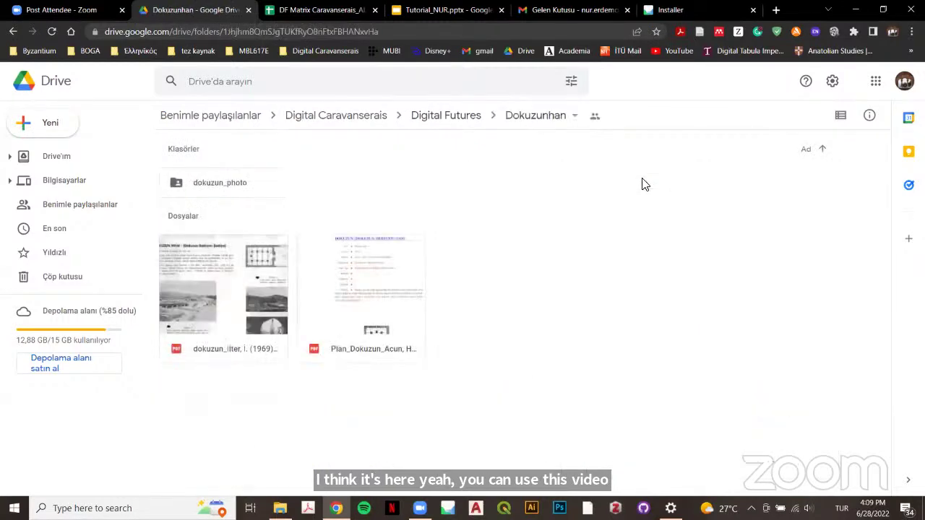
double_click(240, 185)
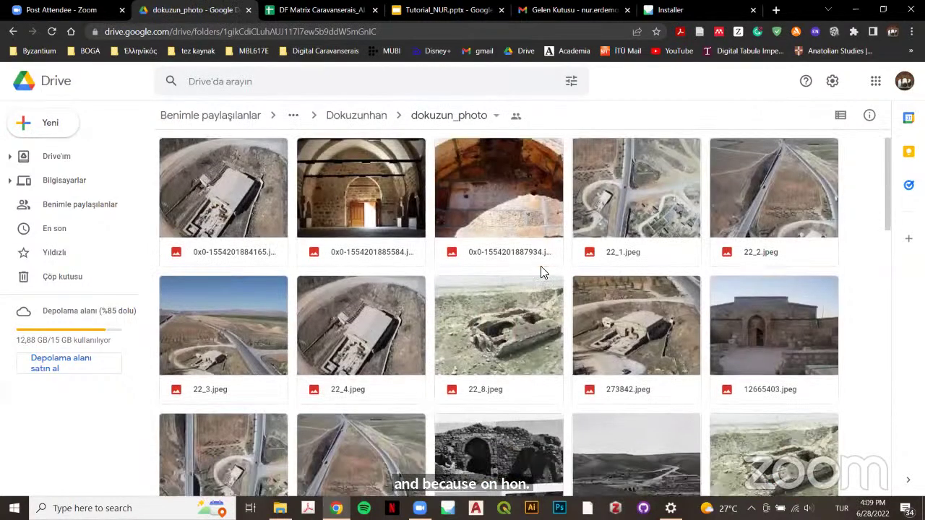
Look through the dokuzun_photo images, including the aerial shots, interiors, portal photos and plan
scroll(543, 268, down, 3)
scroll(289, 248, up, 3)
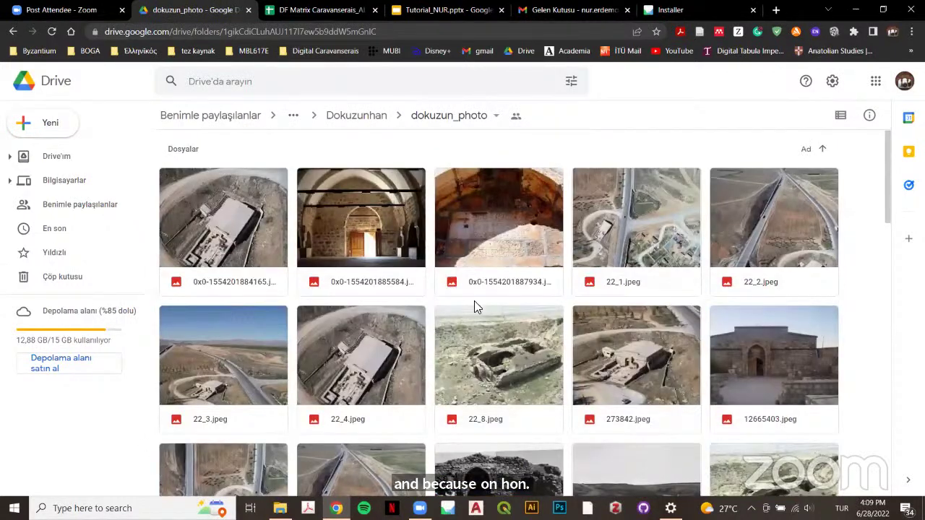
scroll(520, 306, down, 6)
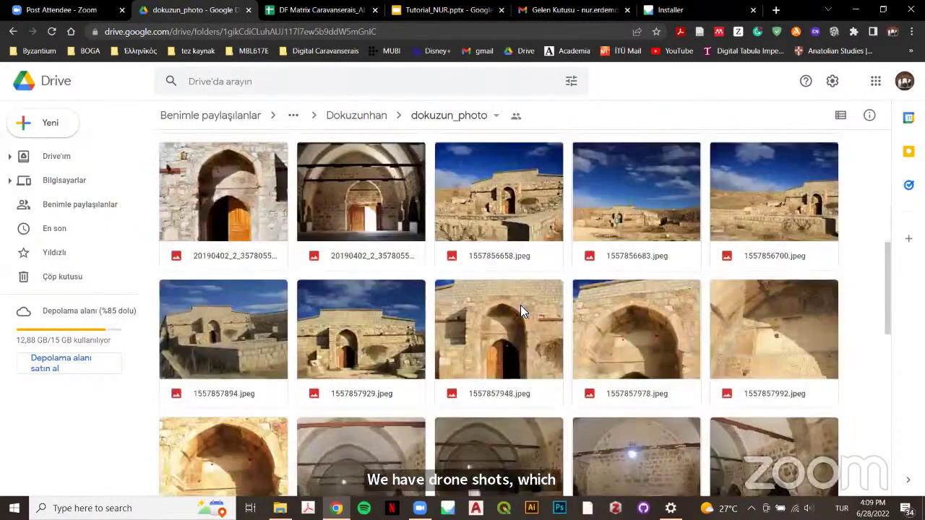
scroll(520, 305, down, 2)
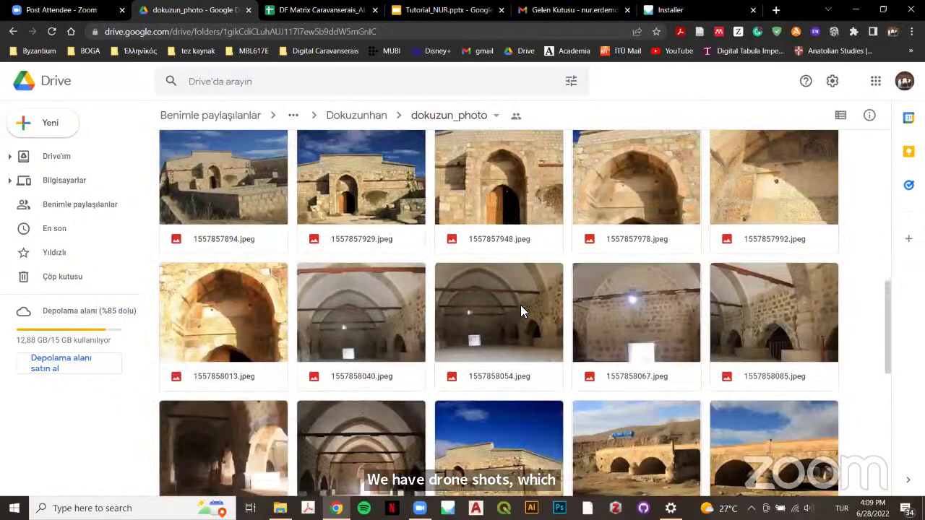
scroll(520, 305, down, 5)
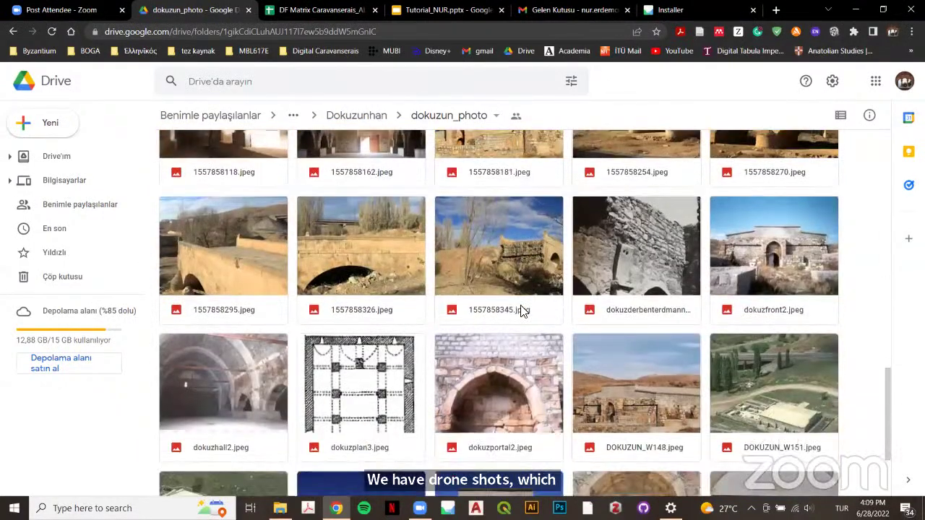
scroll(523, 311, down, 2)
scroll(523, 310, down, 3)
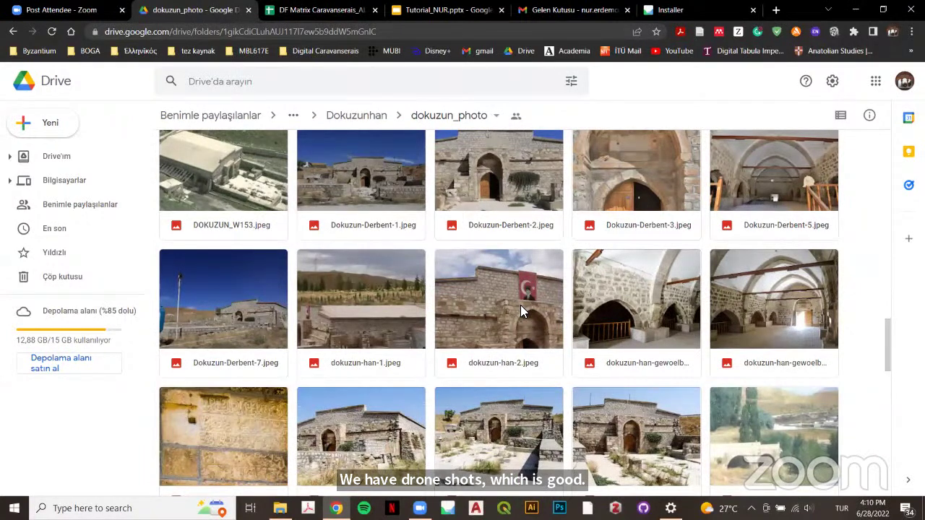
scroll(520, 305, down, 3)
scroll(470, 285, up, 15)
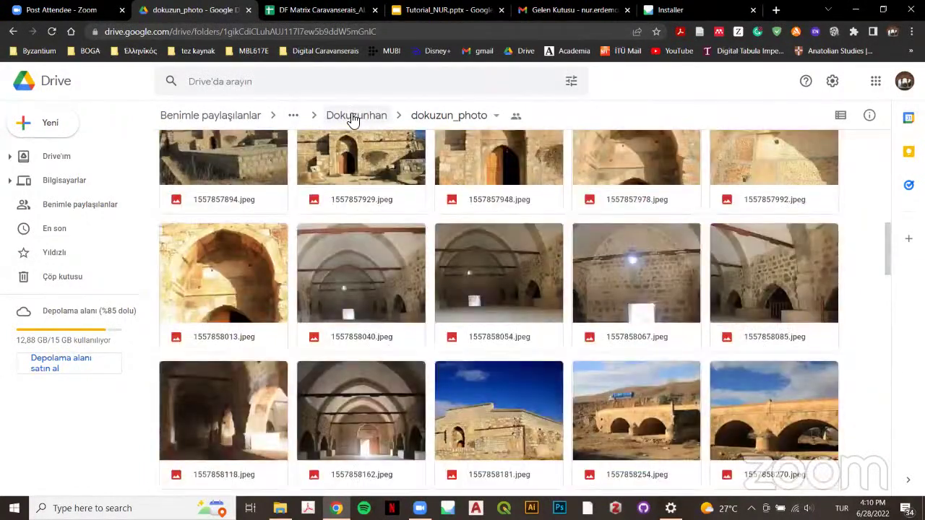
Go back up to Digital Futures and open the egirdir_photo folder inside Egirdirhan
click(353, 118)
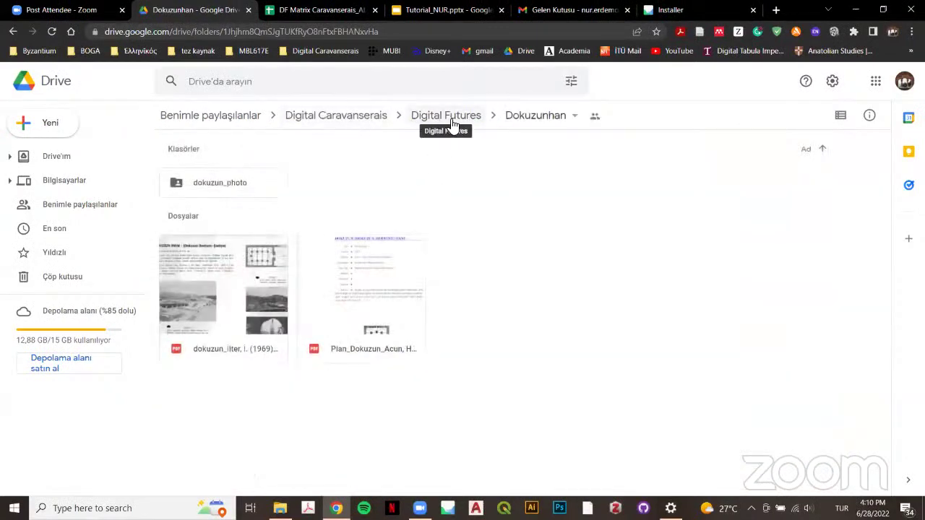
click(451, 119)
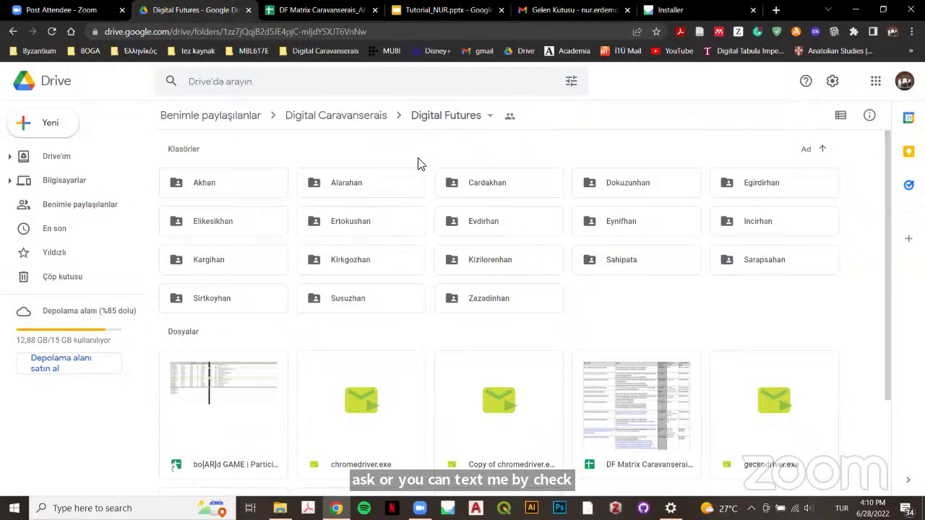
double_click(760, 184)
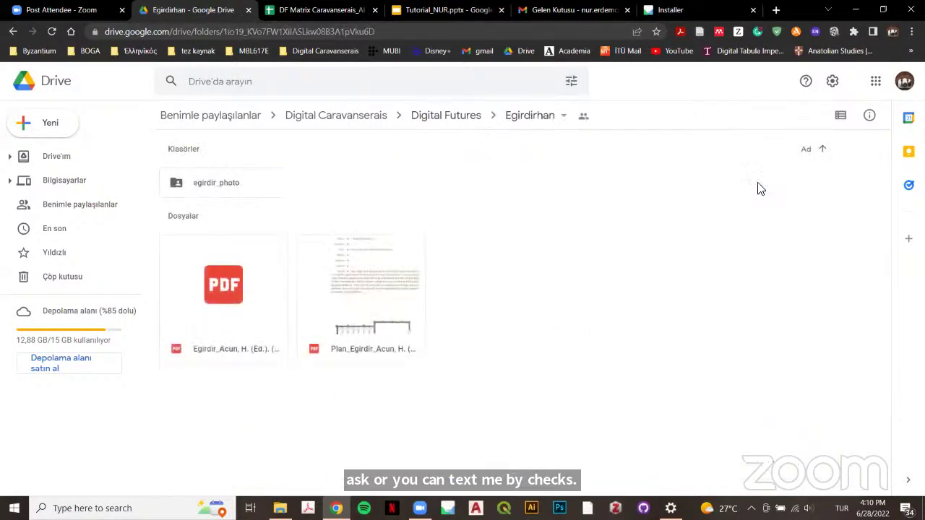
double_click(243, 189)
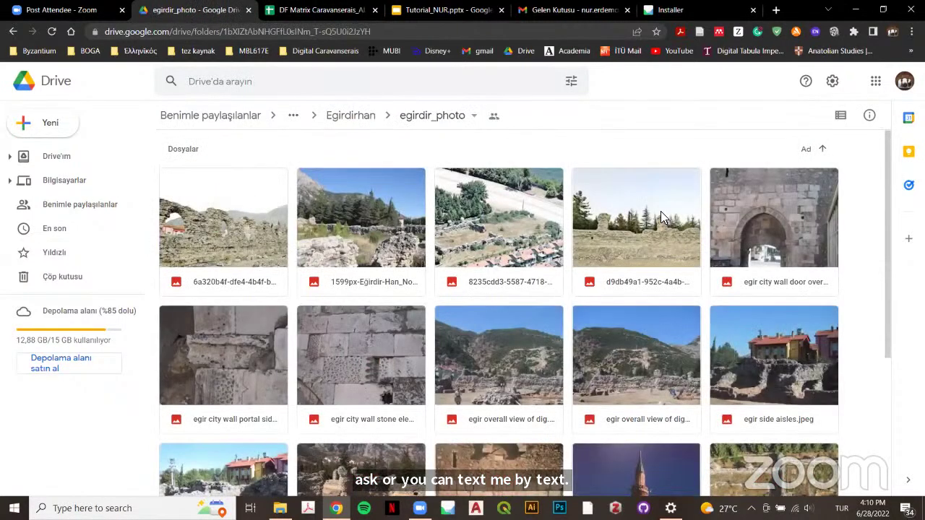
Look through the egirdir_photo images, including the city wall details, excavation views and plan
scroll(660, 211, down, 3)
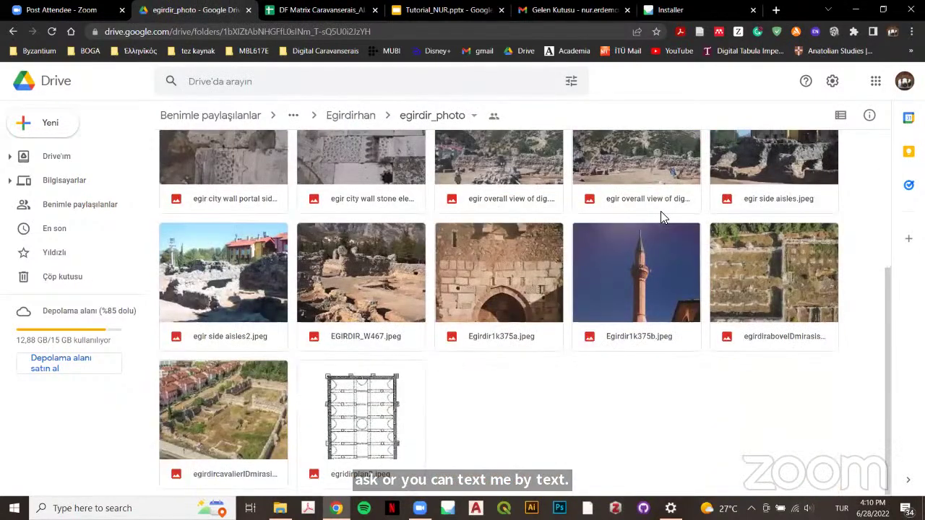
scroll(661, 211, up, 3)
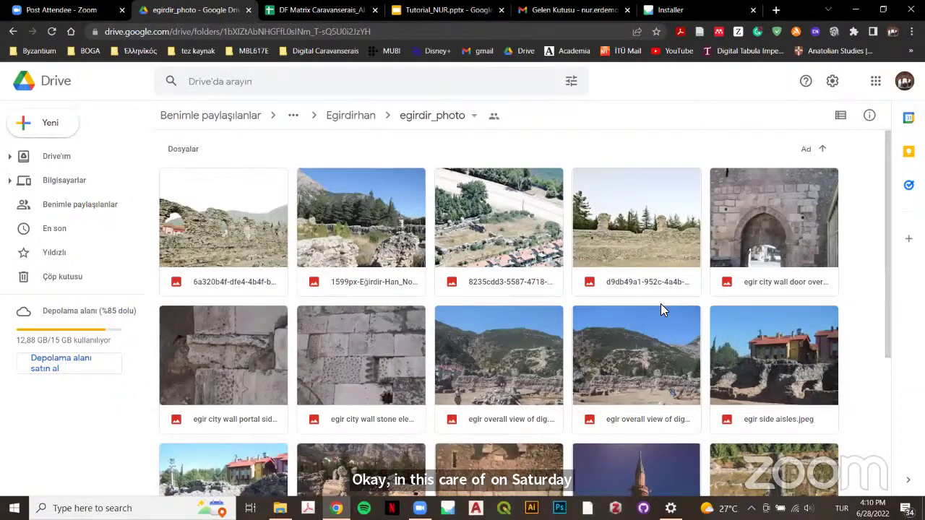
scroll(660, 305, down, 3)
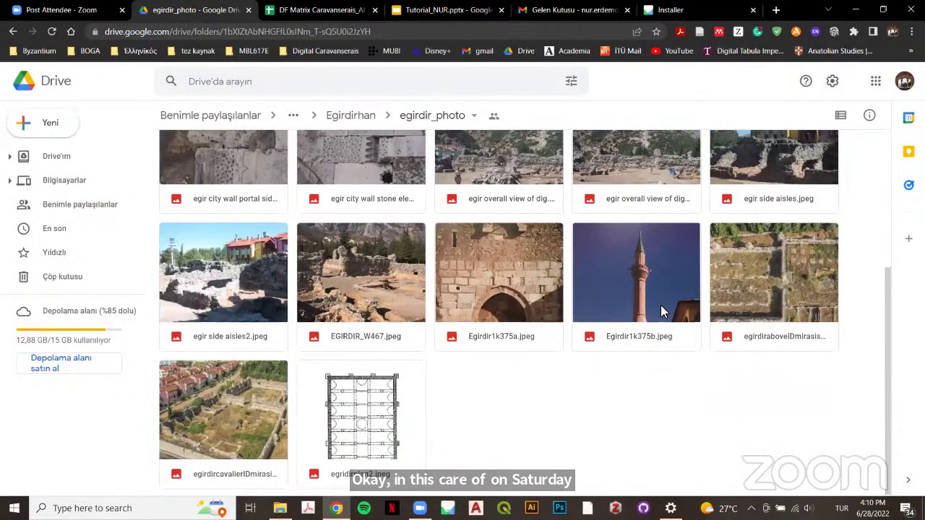
scroll(409, 244, up, 3)
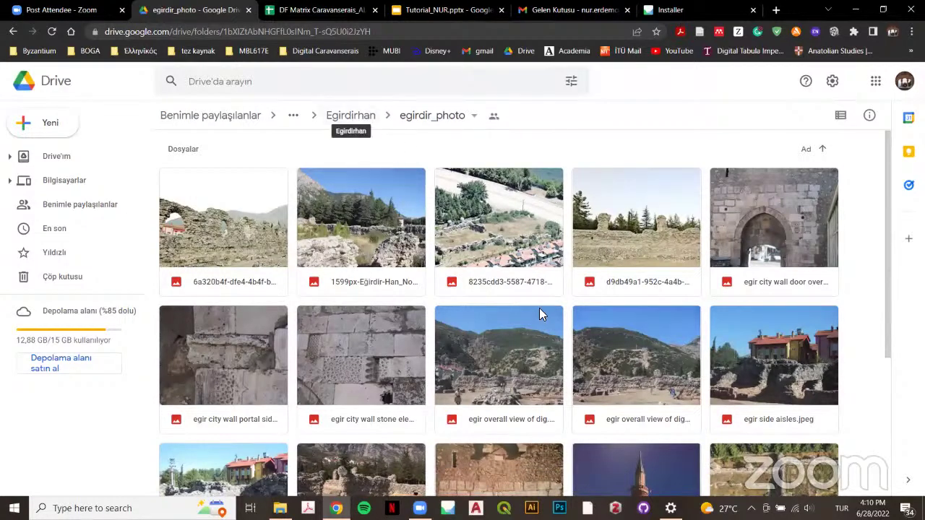
scroll(540, 309, down, 5)
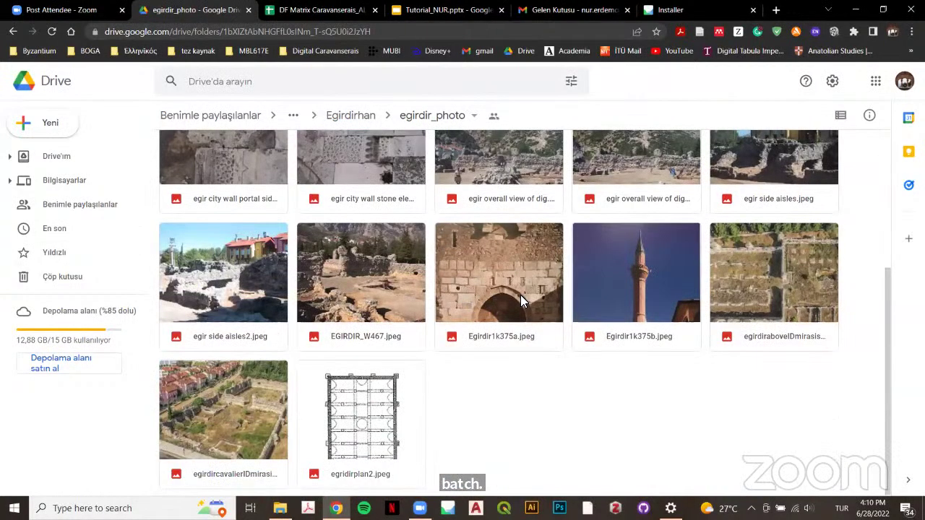
scroll(521, 295, up, 5)
Return to Digital Futures and open the Elikesikhan folder, and minimize the browser to show the desktop
click(341, 119)
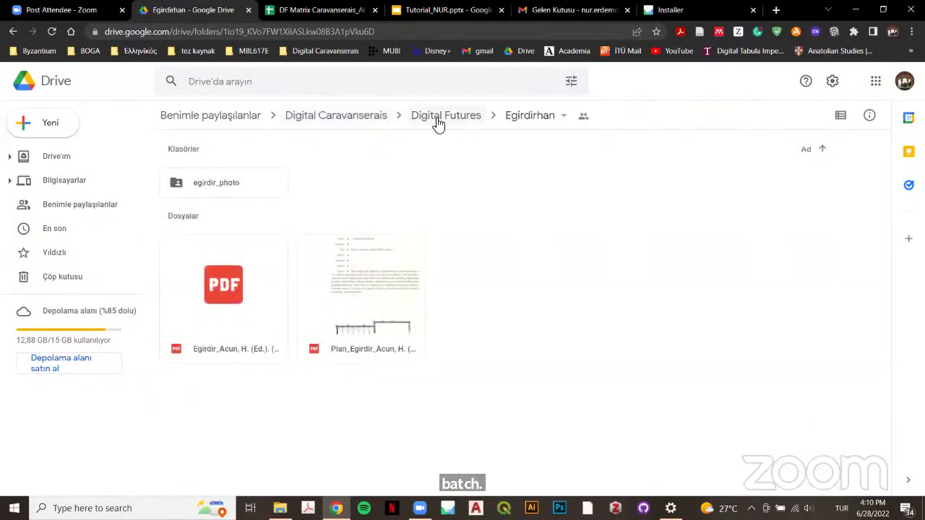
click(432, 120)
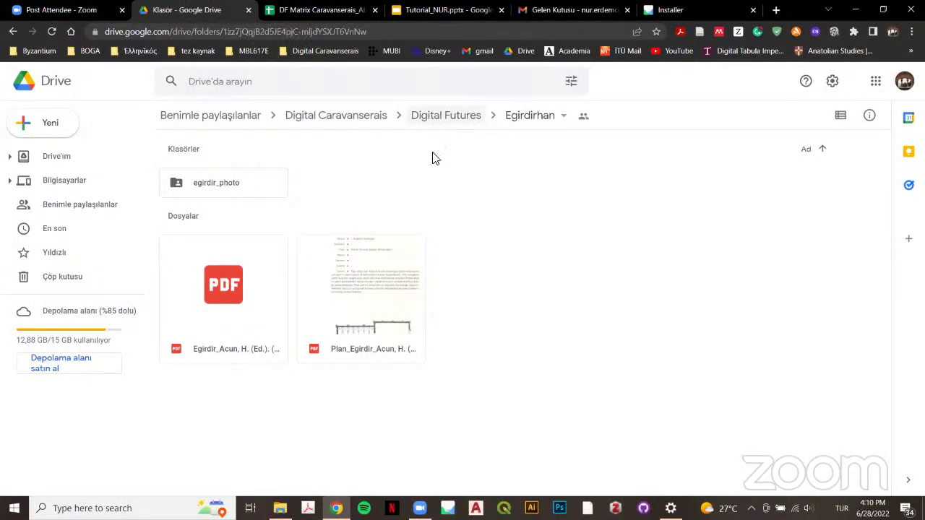
double_click(196, 224)
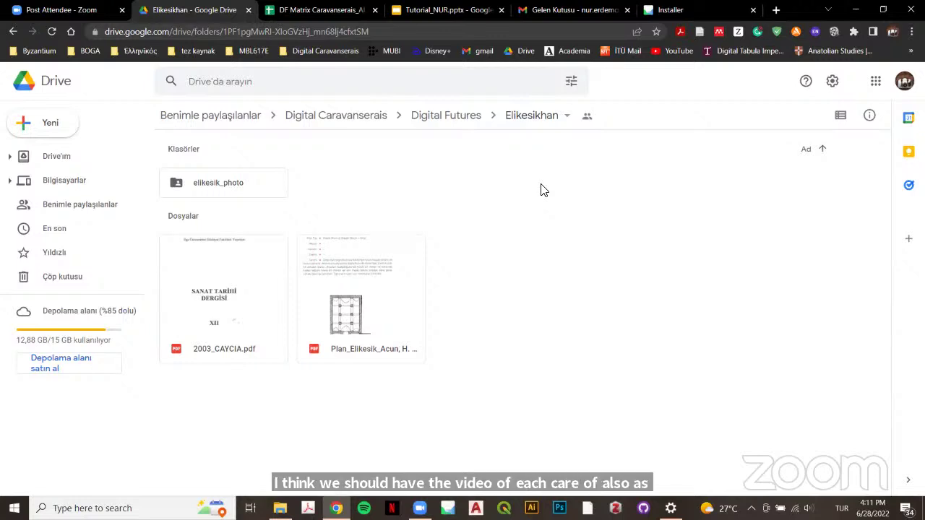
click(855, 9)
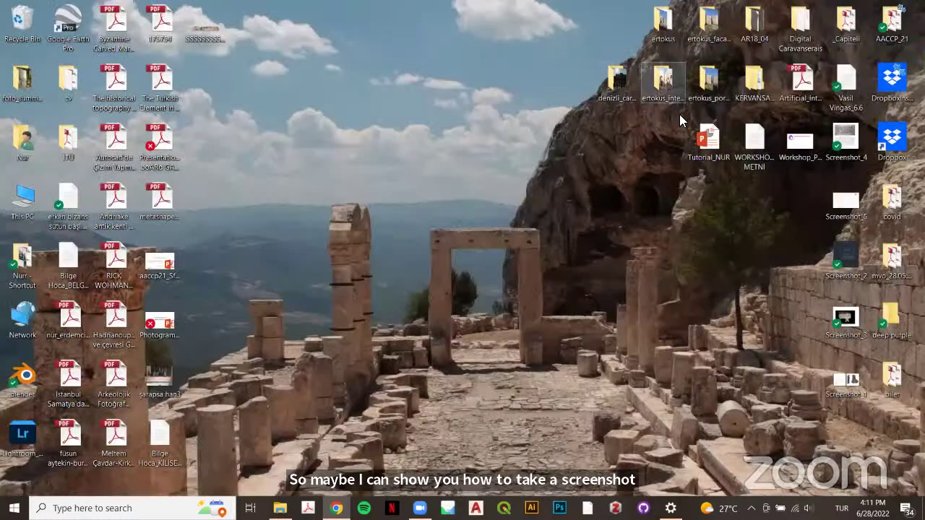
Open the video in the desktop's denizli_cardak folder, watch the drone footage, and pause and rewind it to the start
double_click(604, 87)
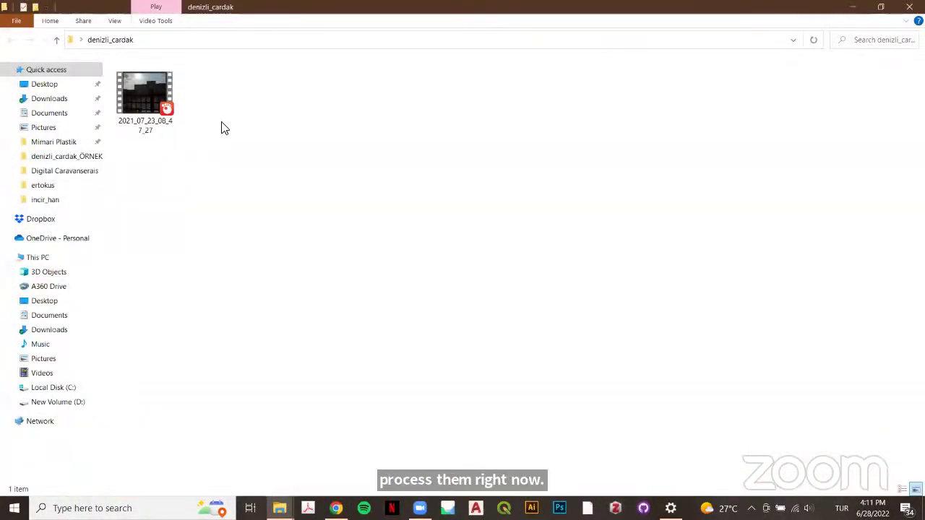
double_click(142, 110)
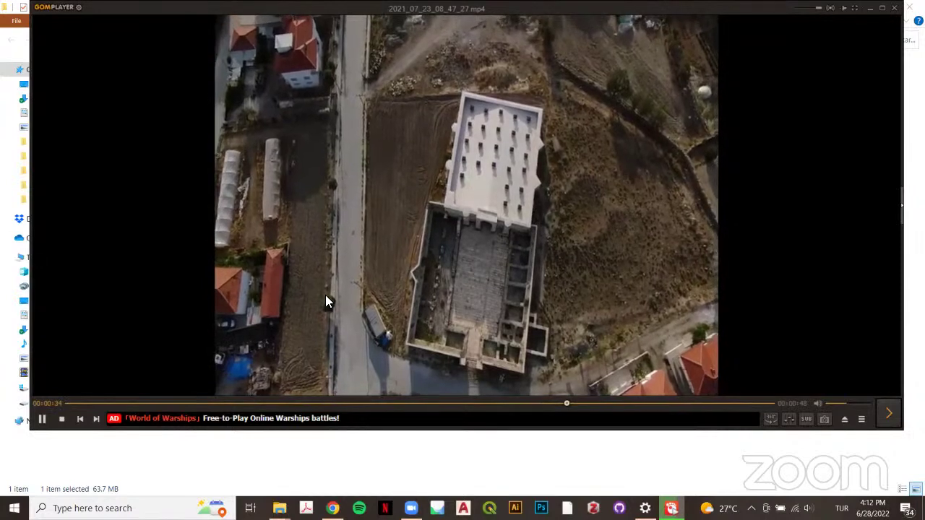
click(42, 419)
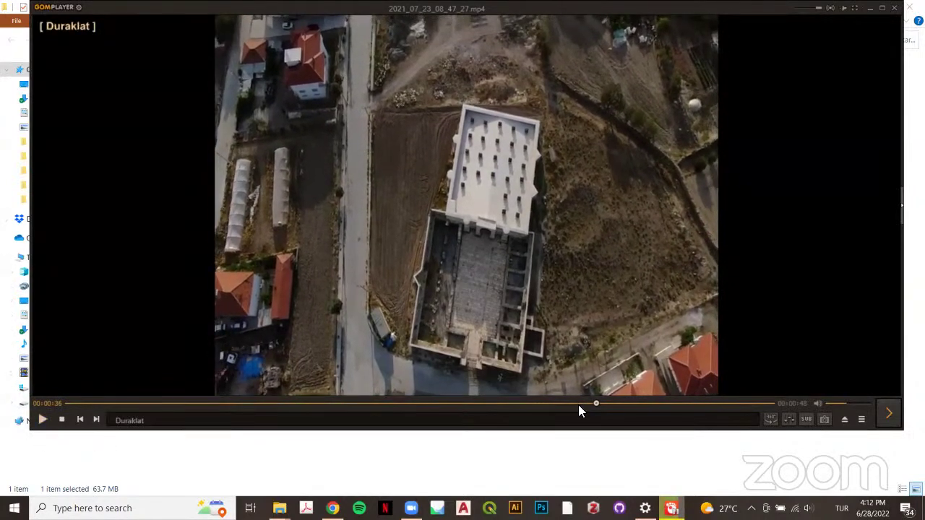
drag(593, 403, 58, 393)
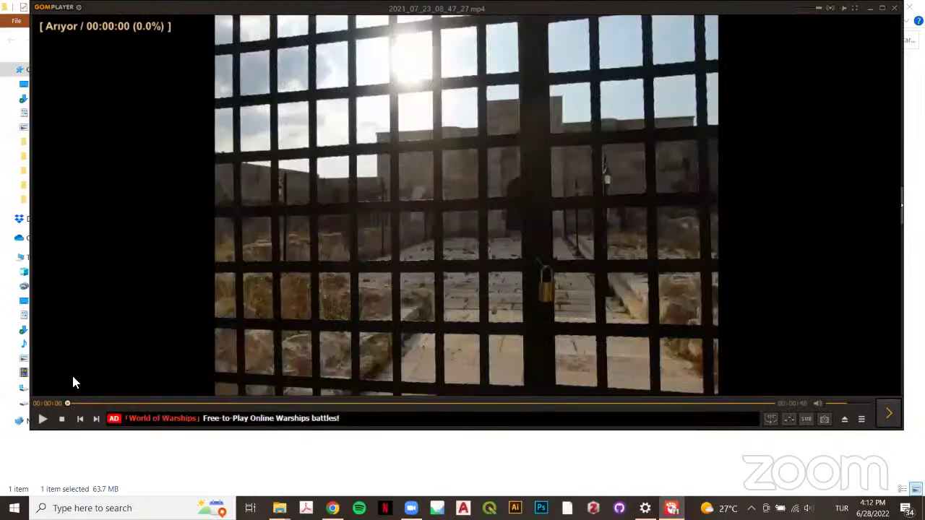
Pause the video at about 8 seconds, capture the full frame area, and save it as JPEG cardak1 in the denizli_cardak folder
click(42, 419)
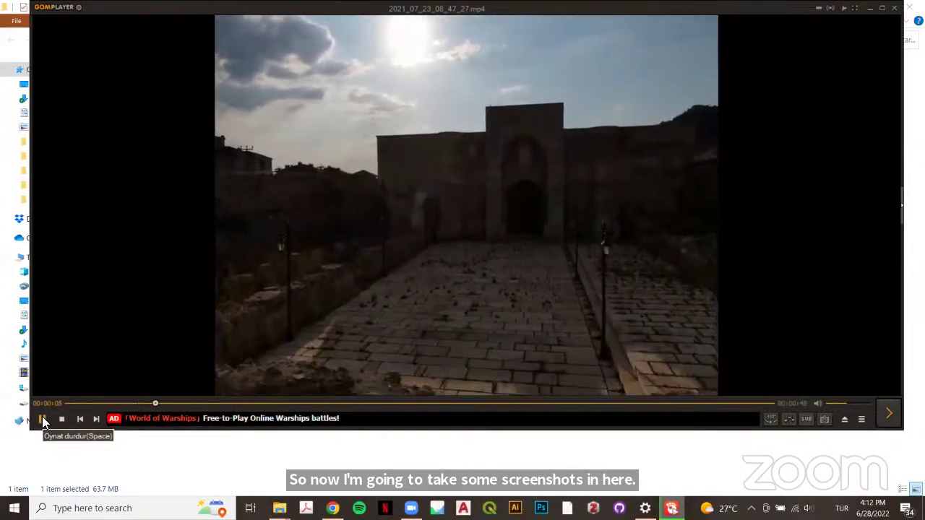
click(41, 419)
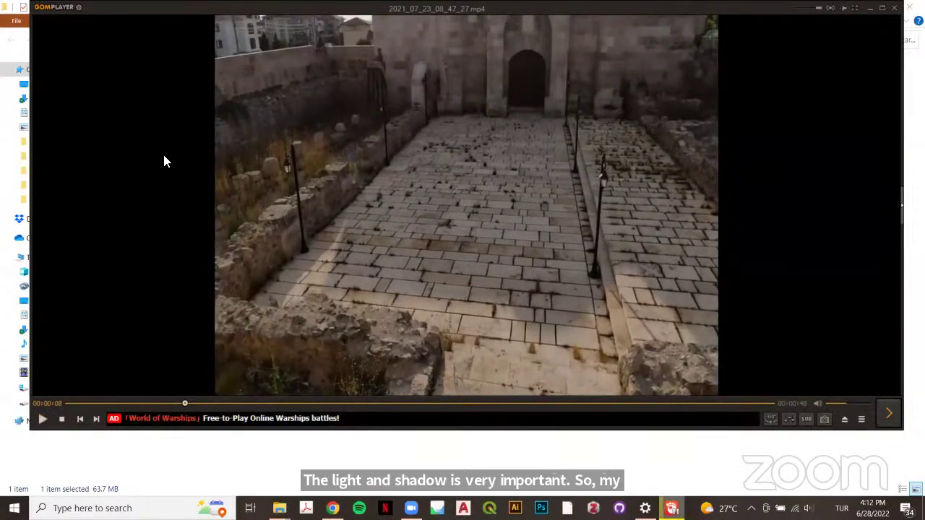
key(Print)
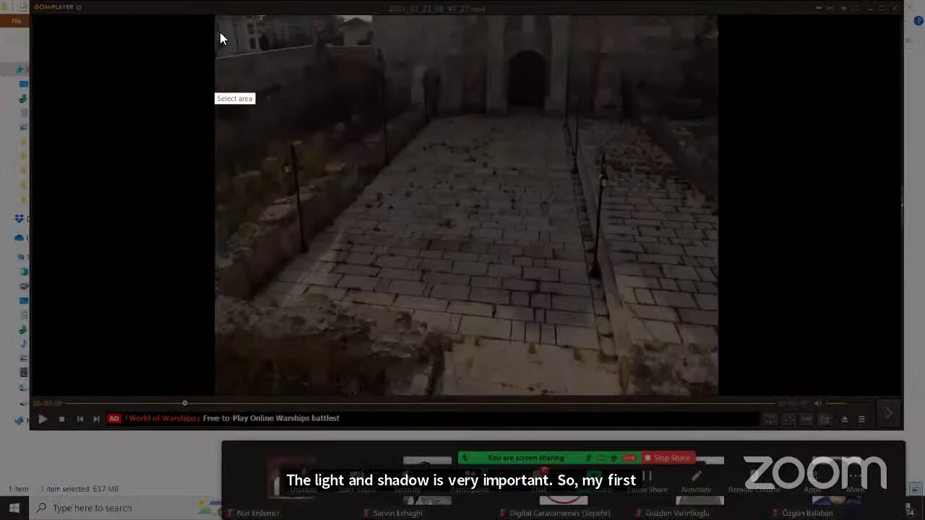
drag(214, 16, 719, 395)
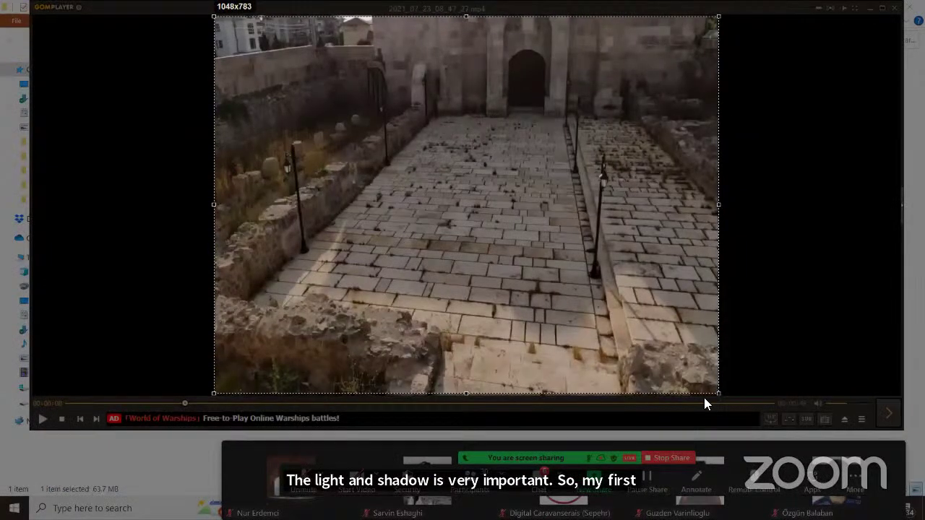
click(702, 405)
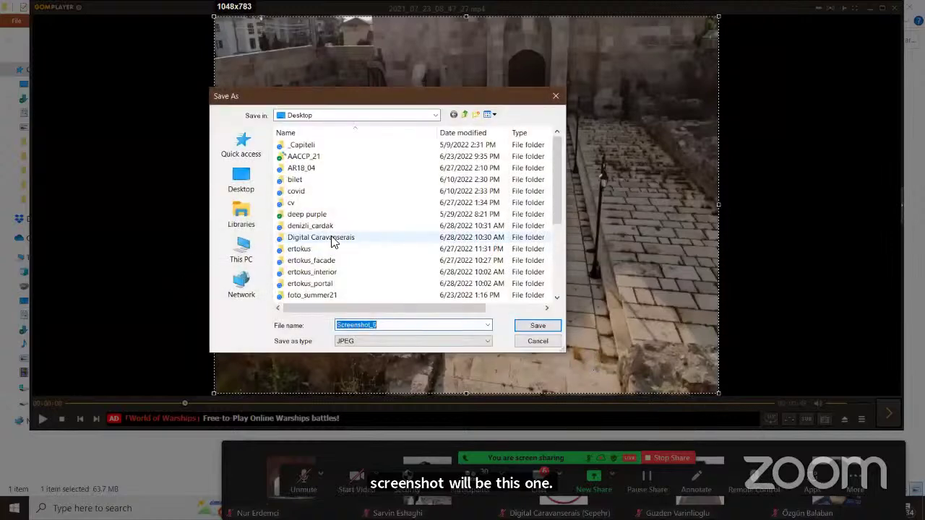
double_click(311, 225)
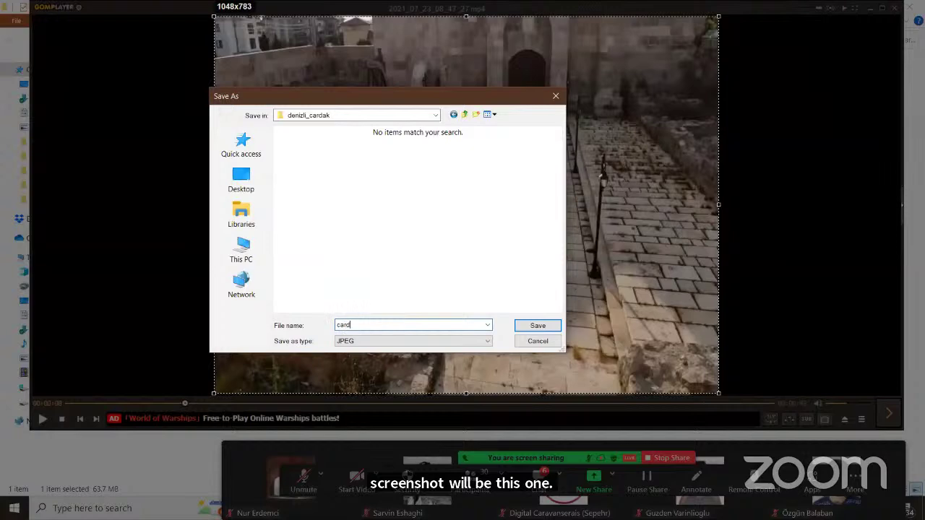
text(ak1)
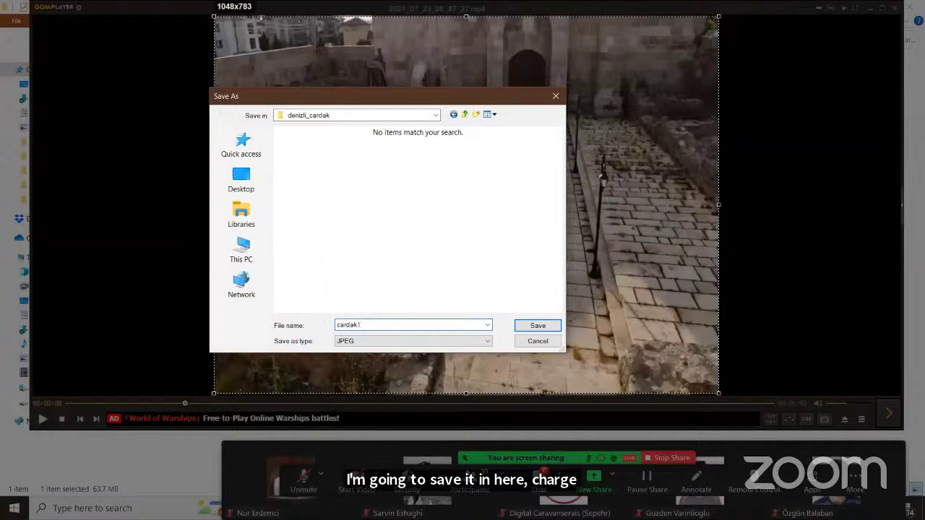
click(535, 325)
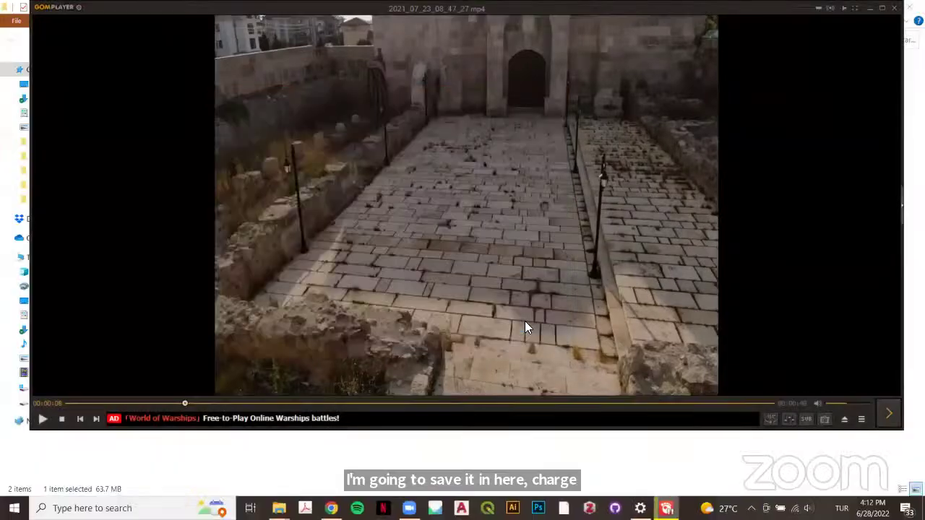
Advance the video to about 9 seconds, capture the full frame area, and save it as cardak2 in denizli_cardak
click(42, 419)
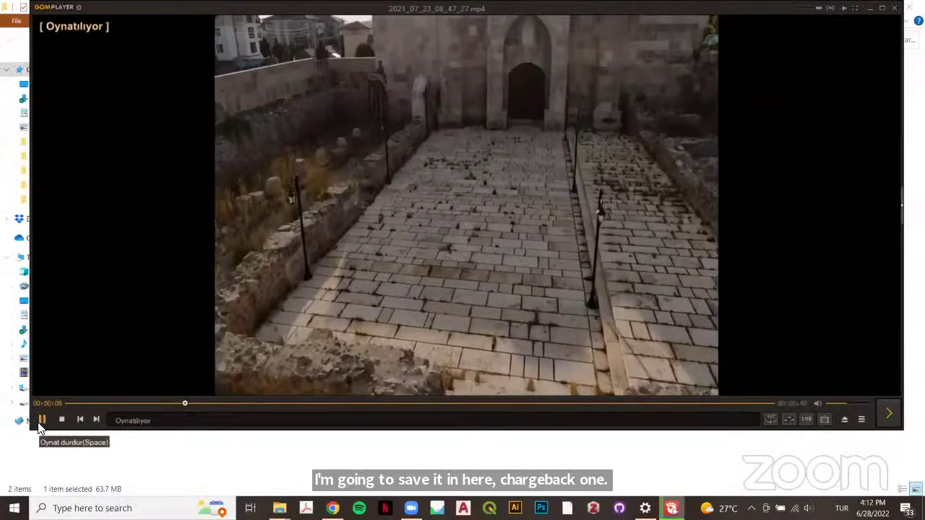
click(42, 419)
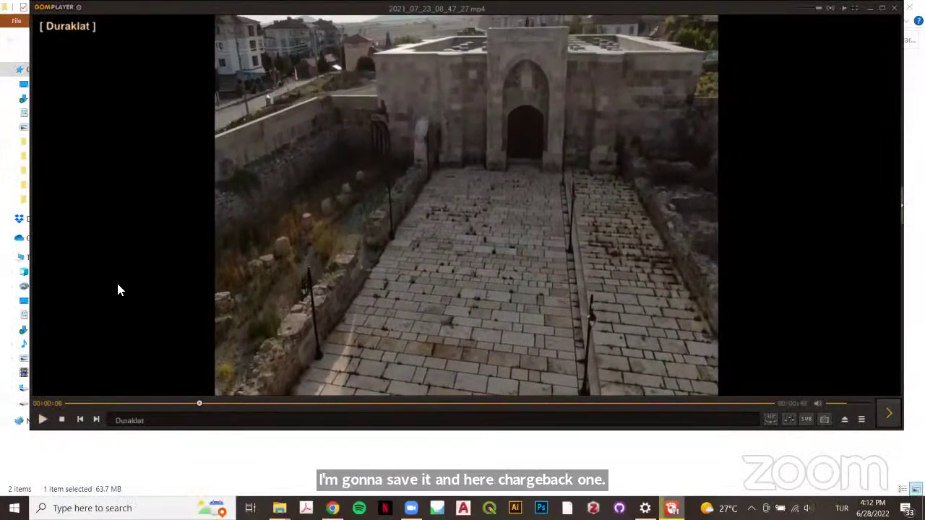
key(Print)
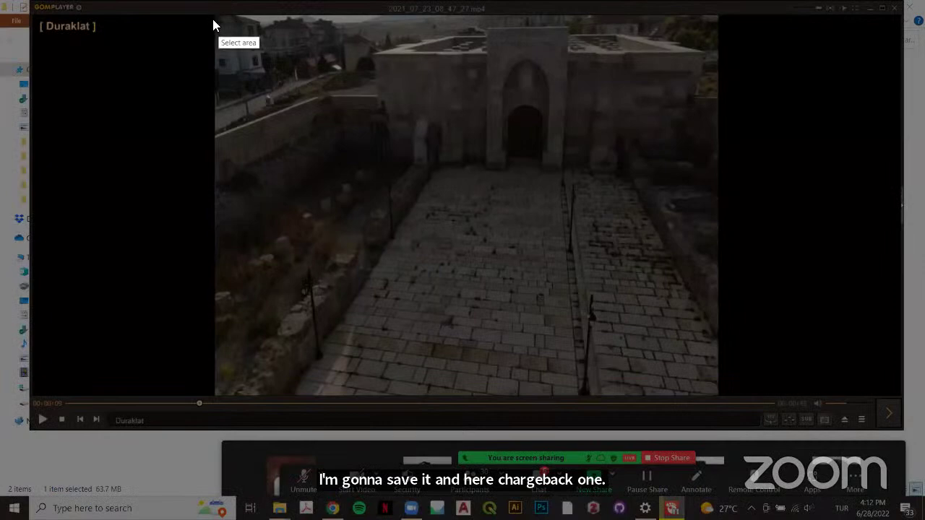
drag(214, 18, 717, 394)
click(695, 403)
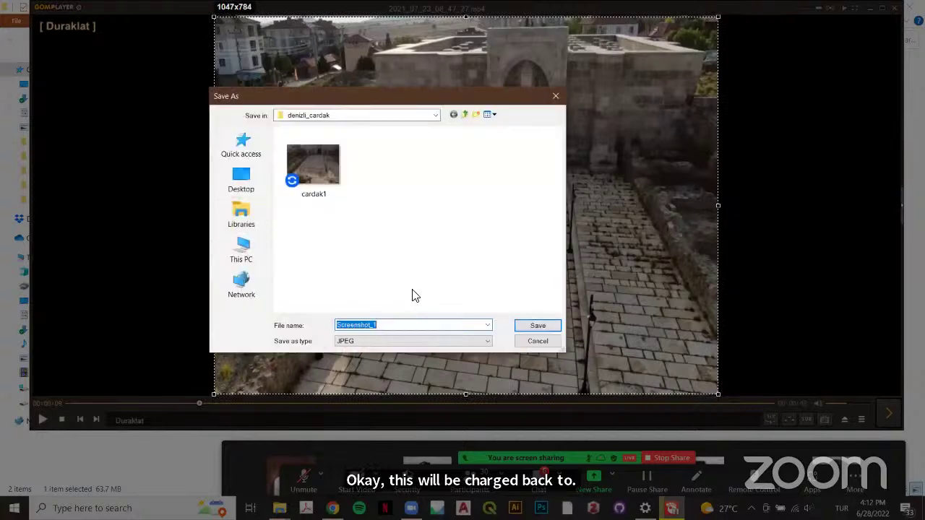
text(carda)
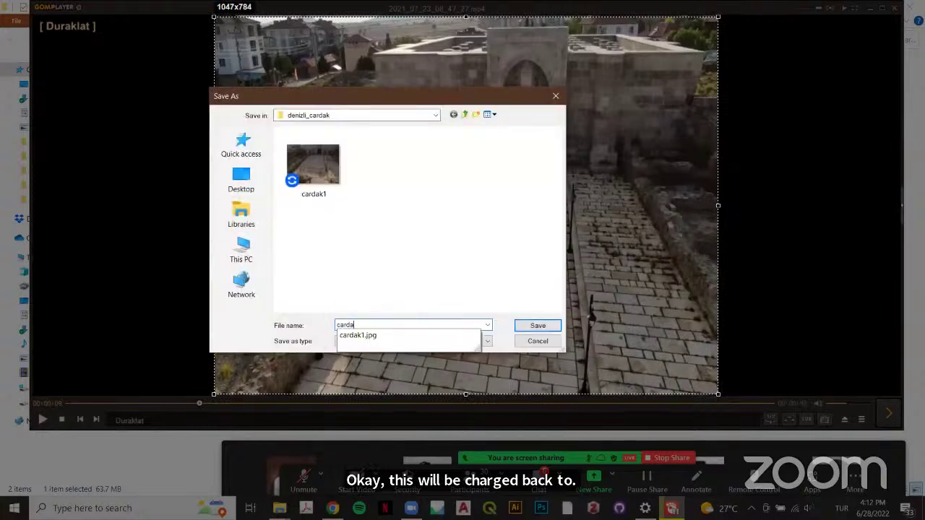
text(k2)
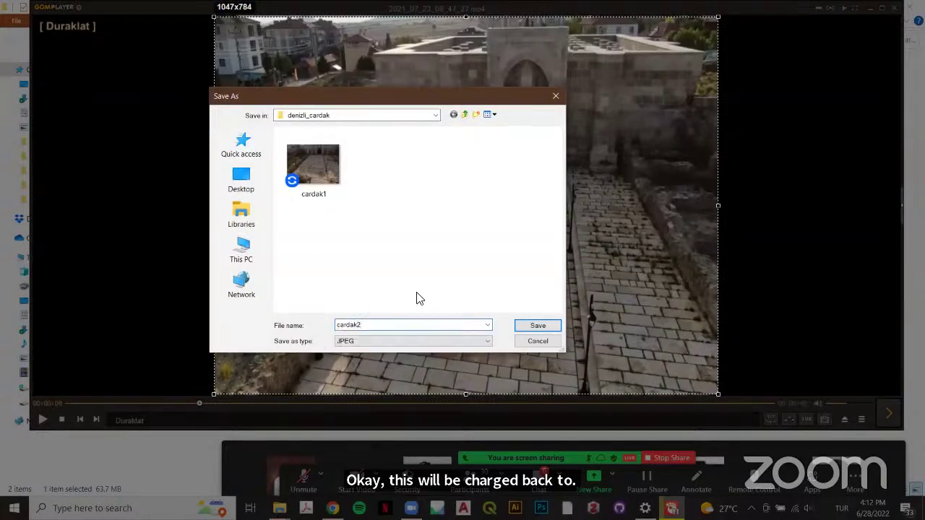
key(Return)
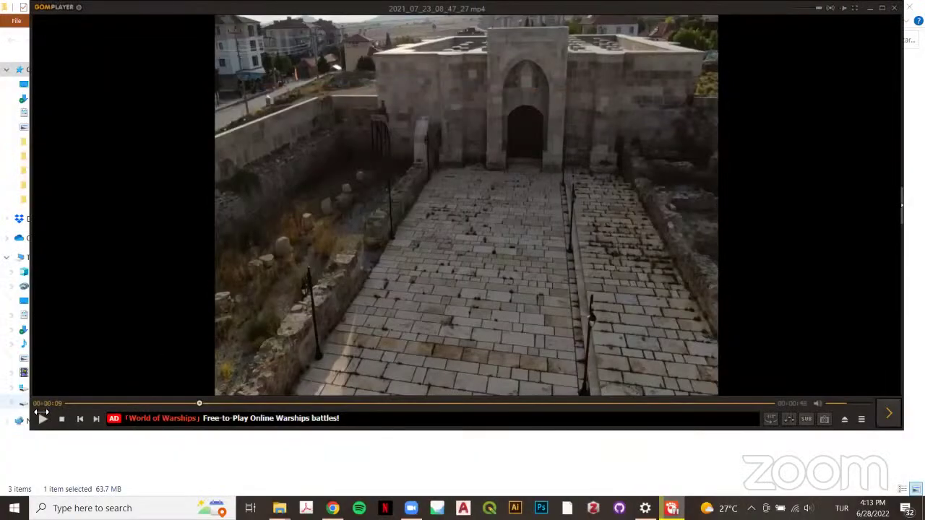
Advance the video to about 10 seconds, capture the full frame area, and save it as cardak3 in denizli_cardak
click(43, 419)
click(42, 419)
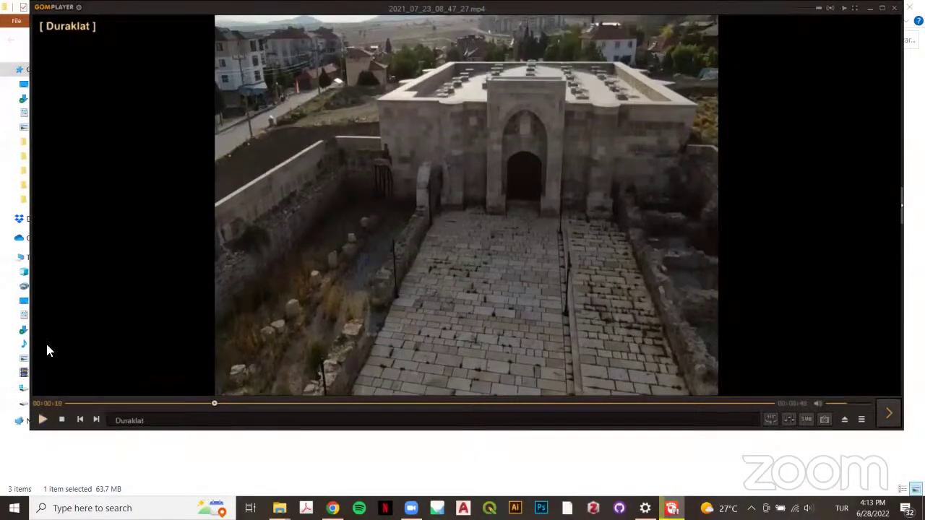
key(Print)
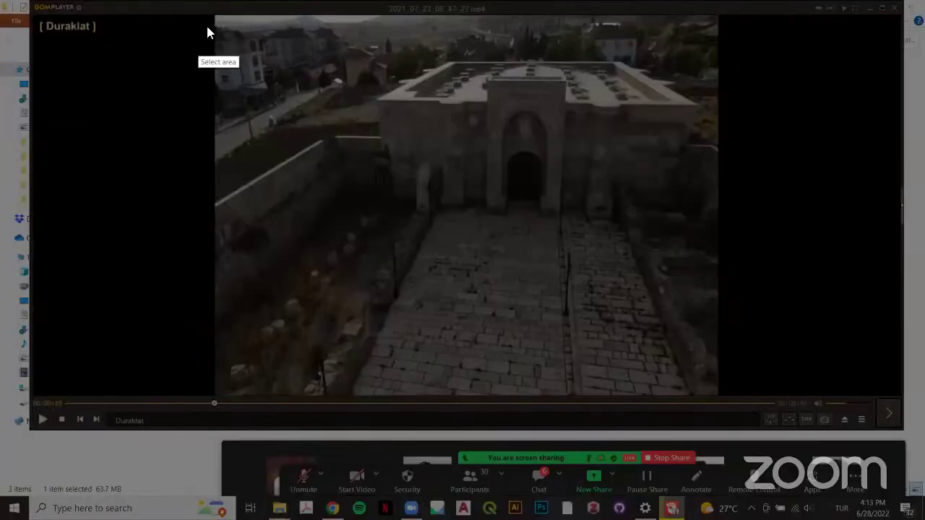
drag(214, 15, 718, 396)
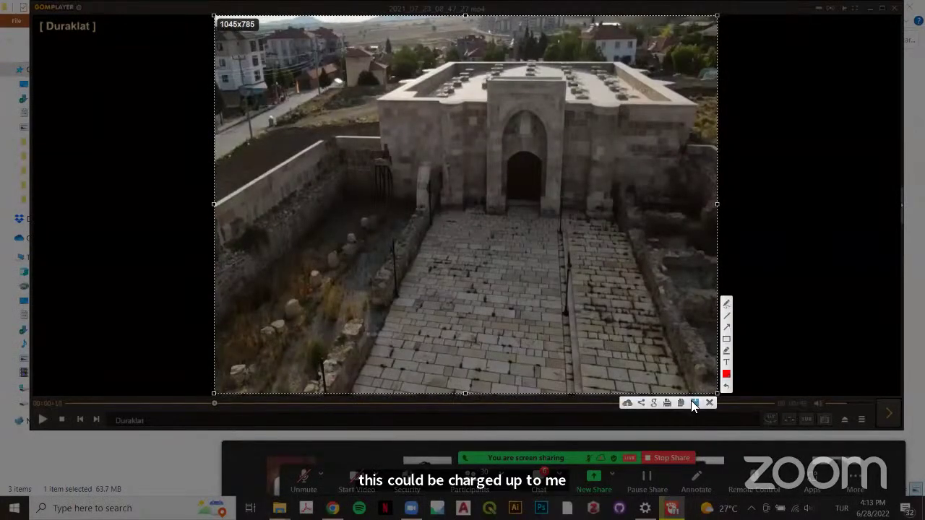
click(690, 400)
text(card)
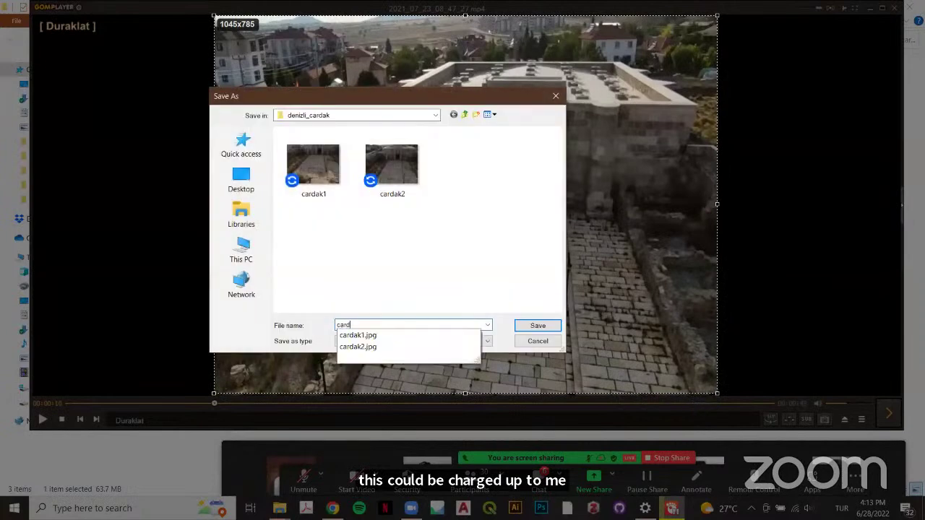
text(ak3)
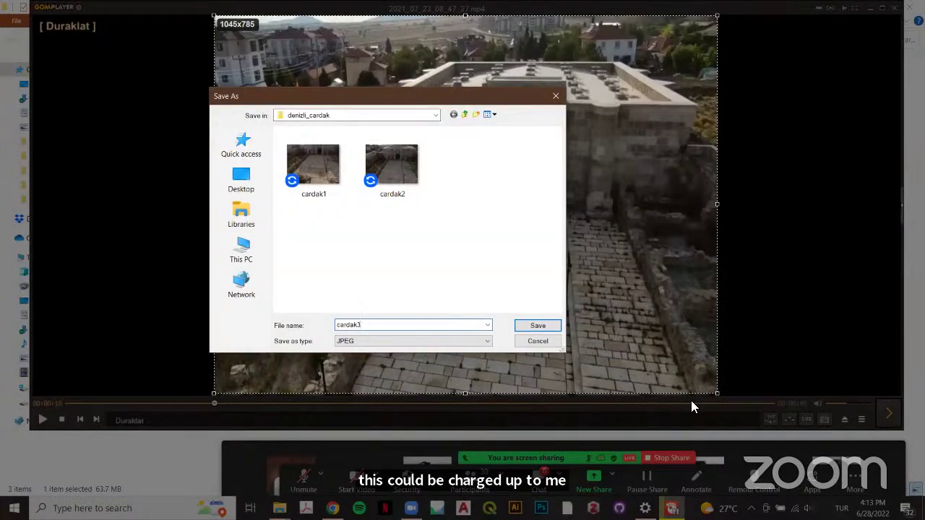
key(Return)
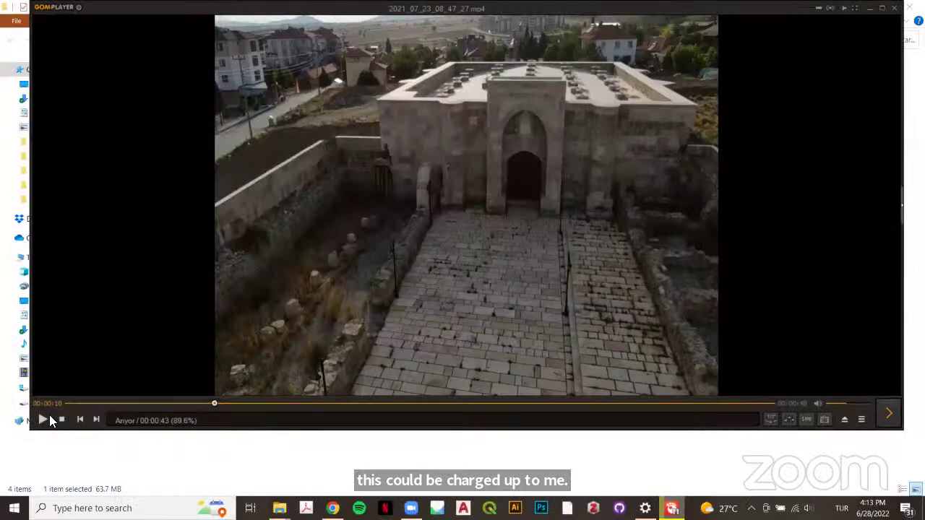
Play the video slightly further until more of the roof shows, capture the frame, and save it as cardak4 in denizli_cardak
click(43, 419)
click(43, 419)
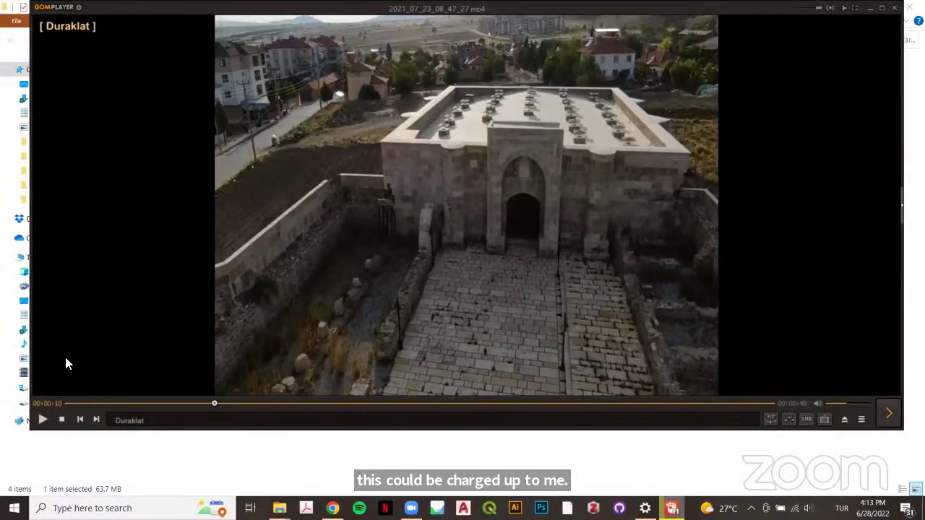
key(Print)
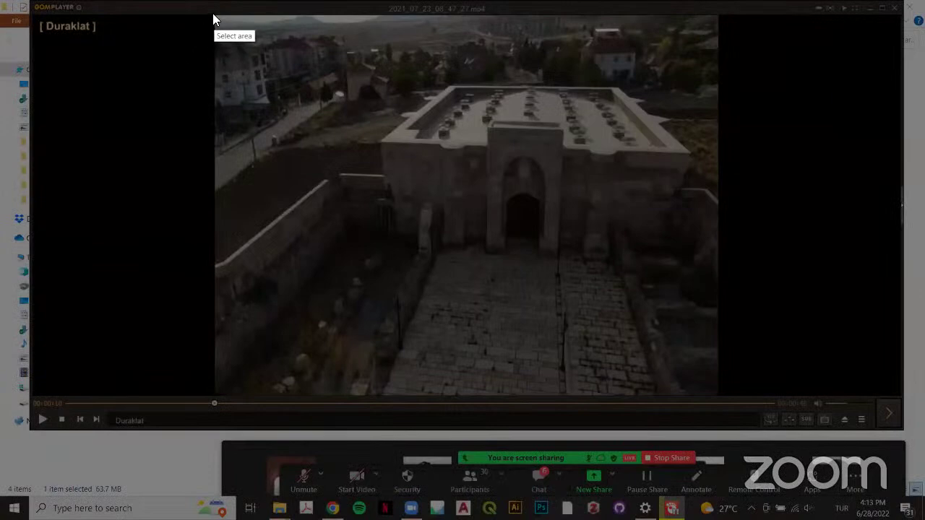
drag(212, 14, 721, 396)
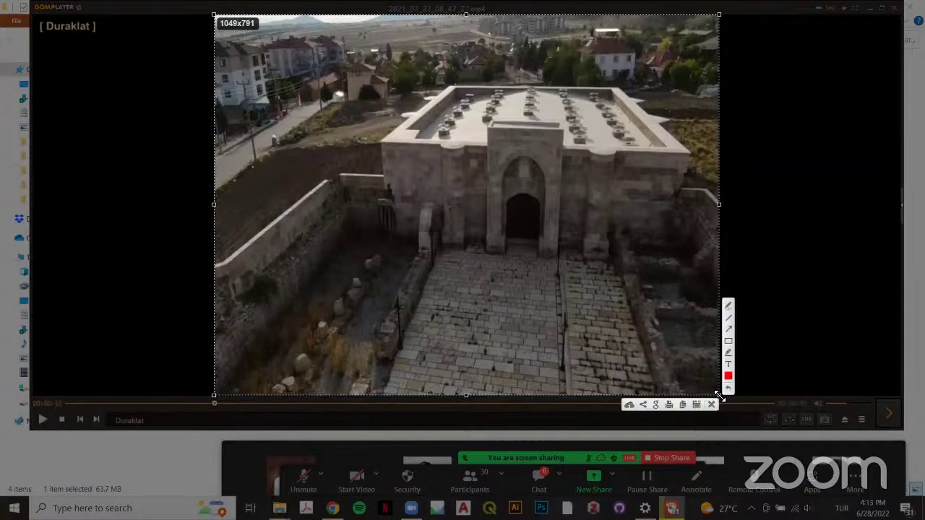
click(695, 405)
text(c)
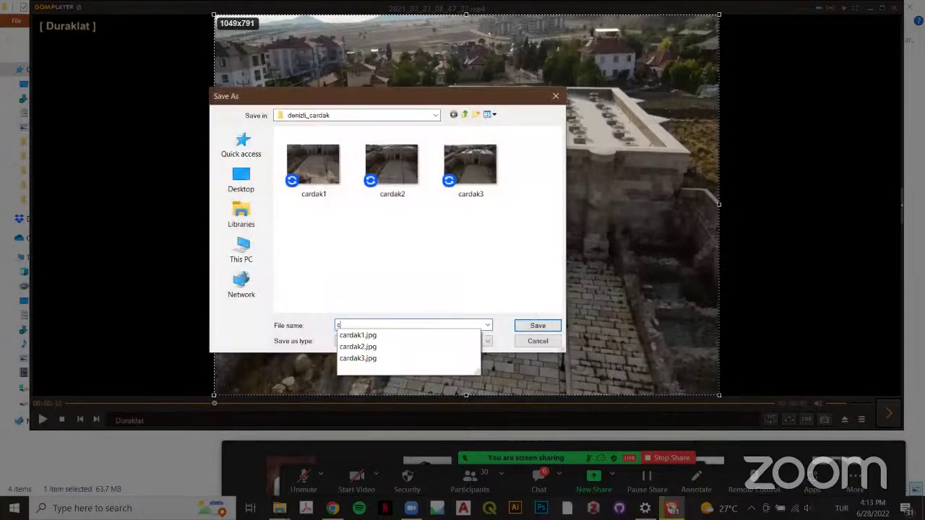
text(ardak4)
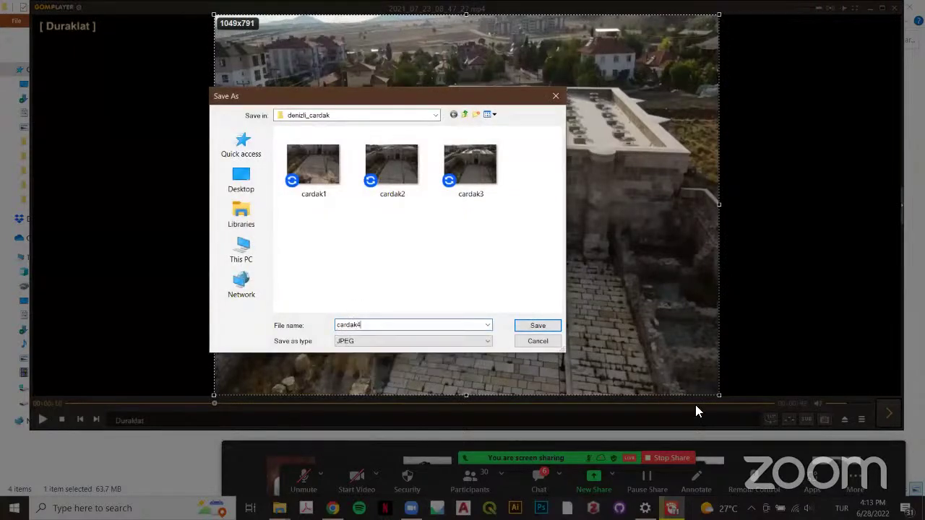
key(Return)
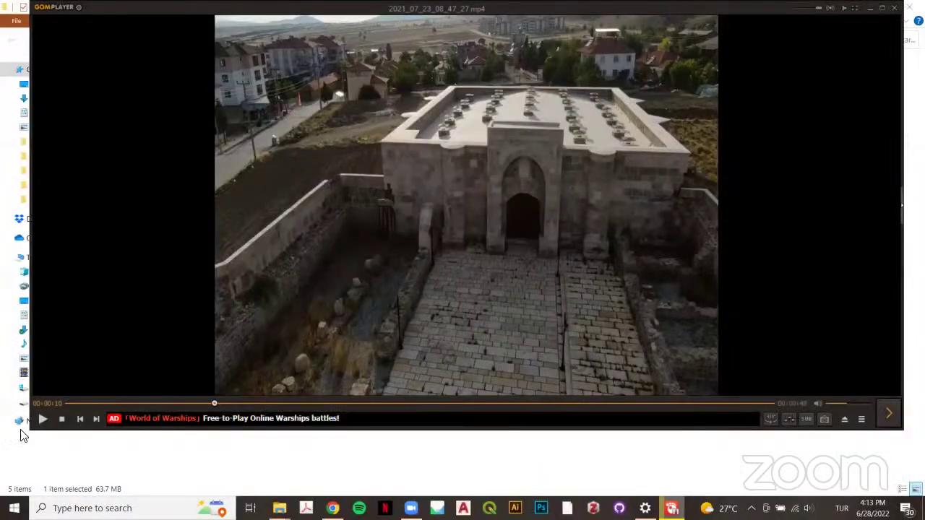
Advance the video to about 12 seconds, capture the full frame area, and save it as cardak5 in denizli_cardak
click(43, 419)
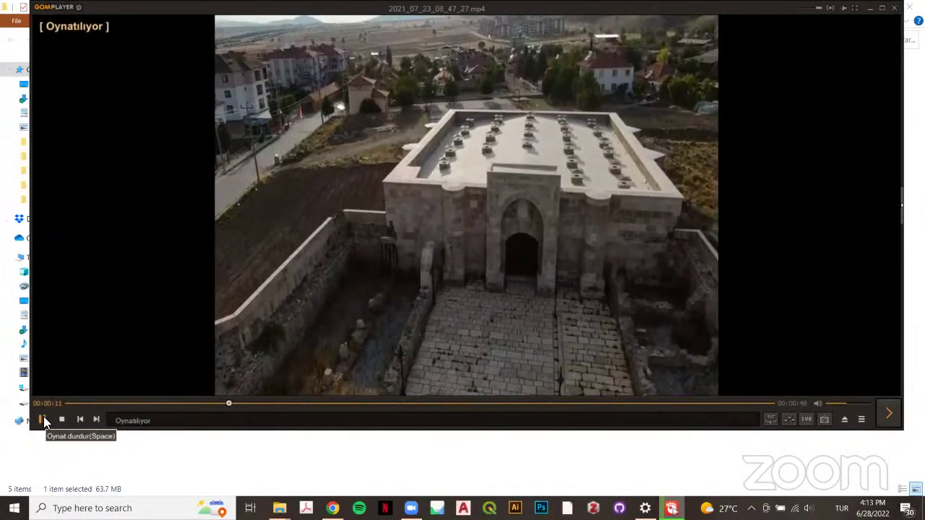
click(43, 419)
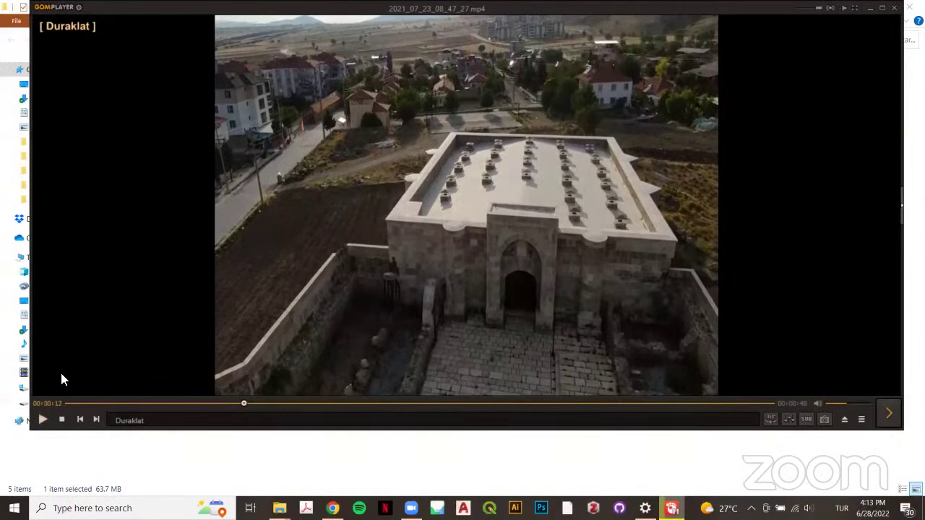
key(super+shift+s)
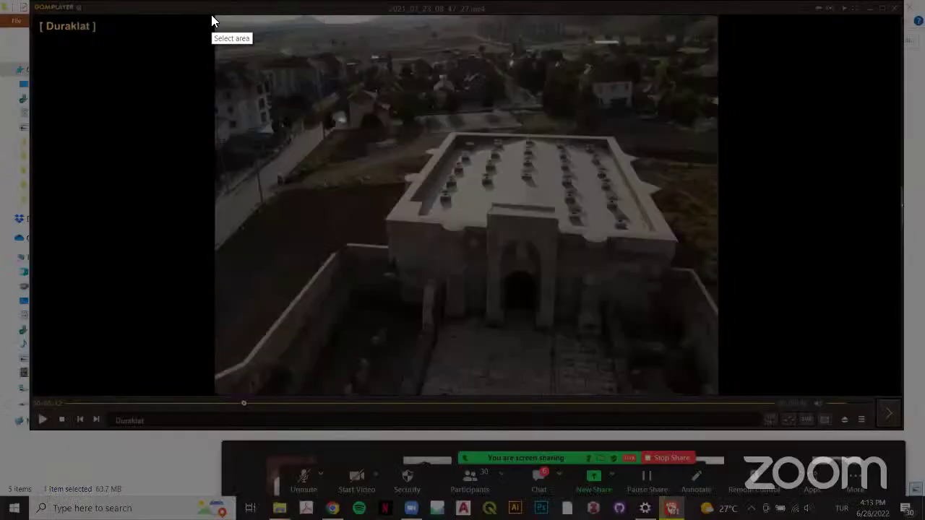
drag(213, 14, 718, 395)
click(700, 405)
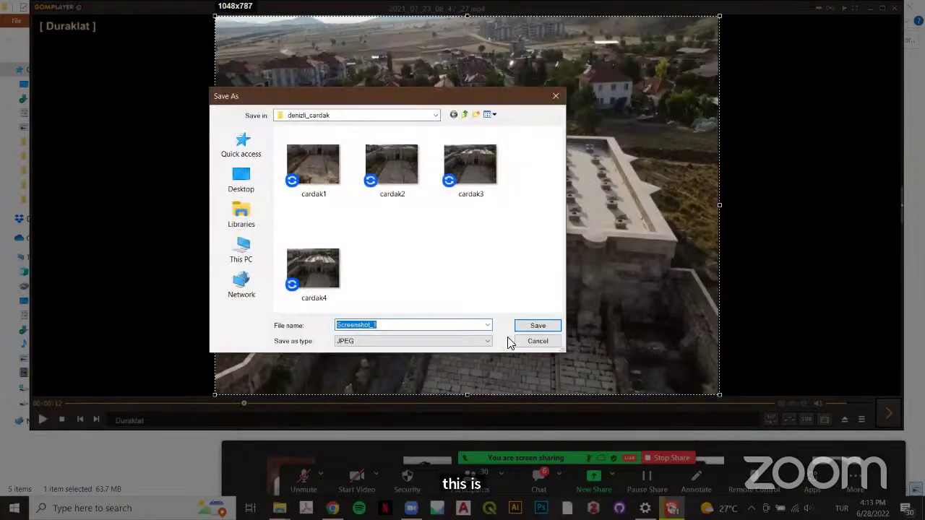
text(carda)
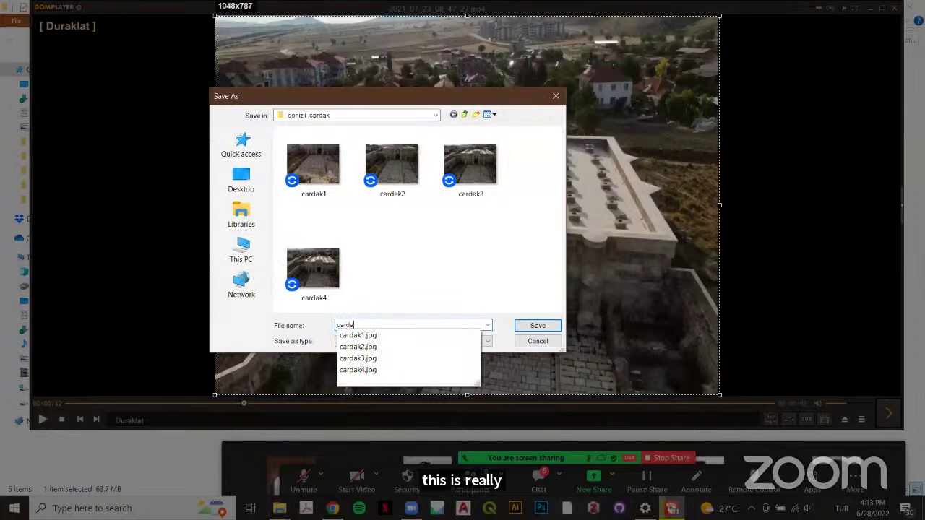
text(k)
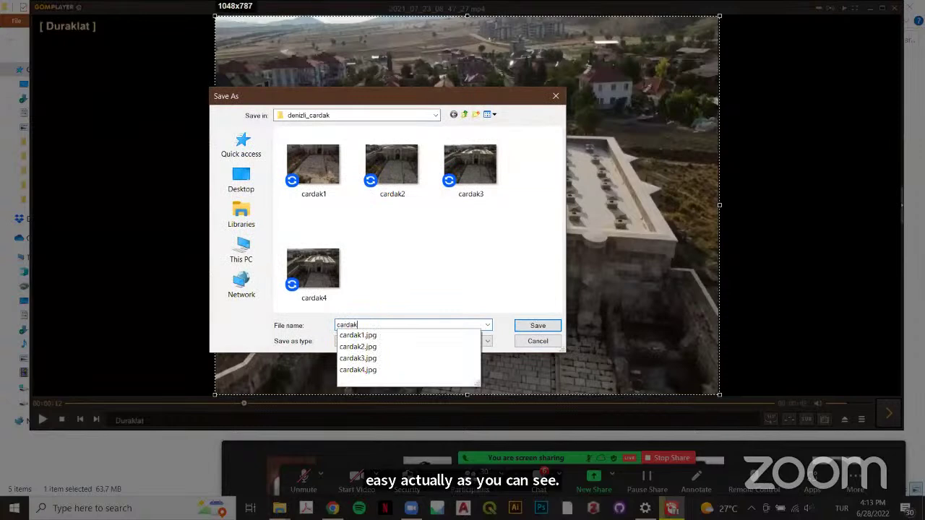
text(5)
key(Return)
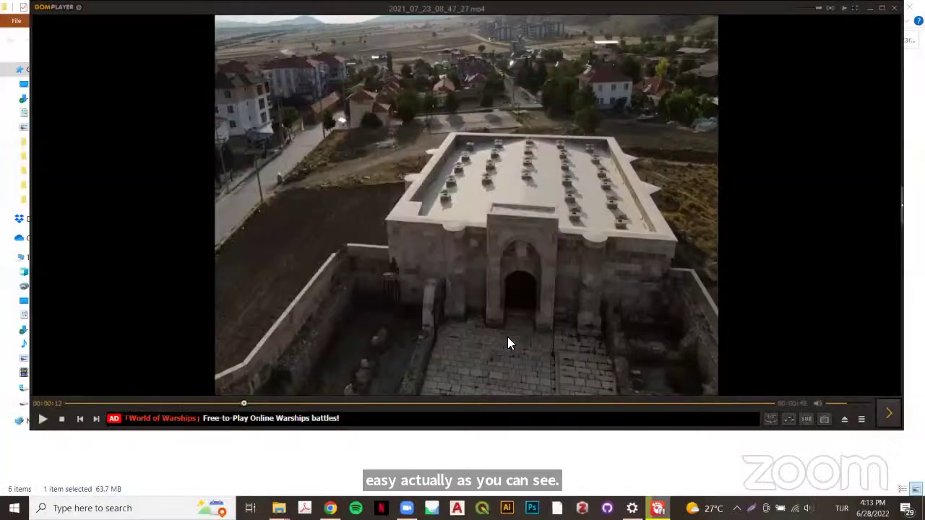
Advance the video to about 13 seconds, capture the full frame area, and save it as cardak6 in denizli_cardak
click(41, 419)
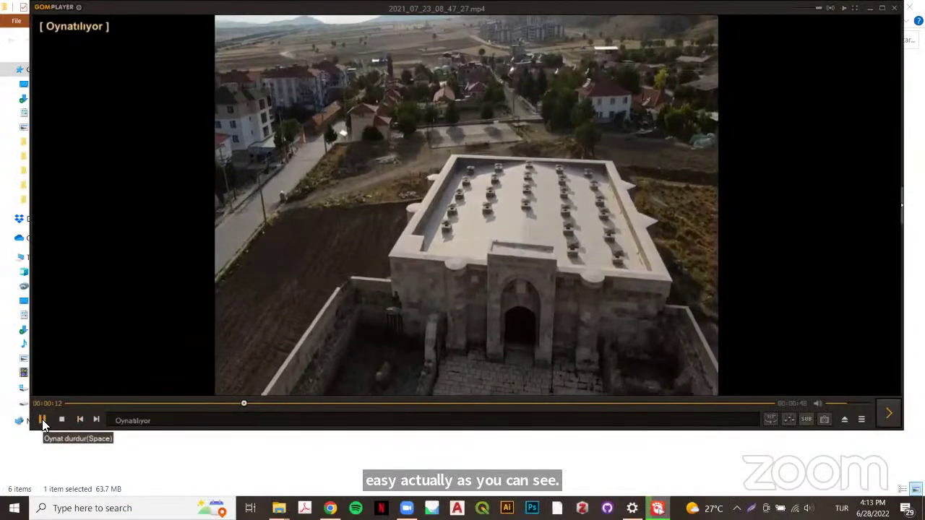
click(42, 419)
key(Print)
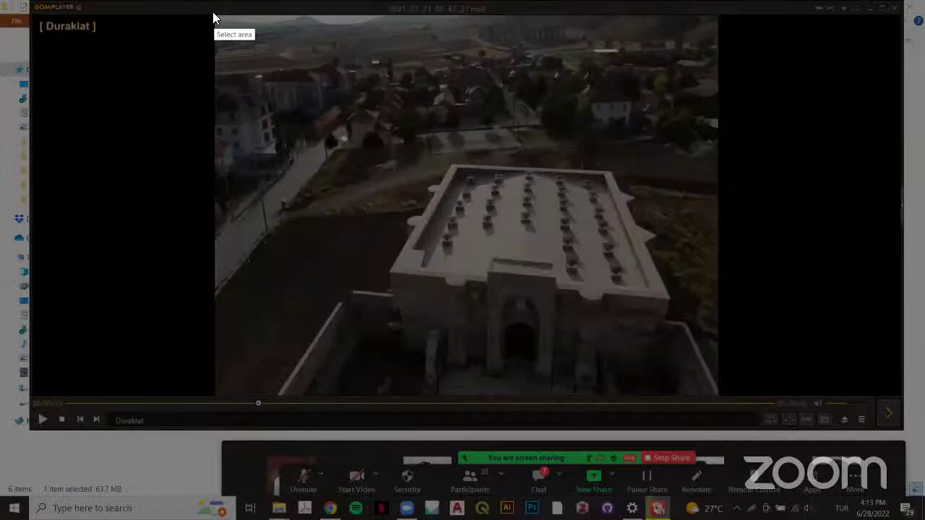
drag(214, 15, 720, 398)
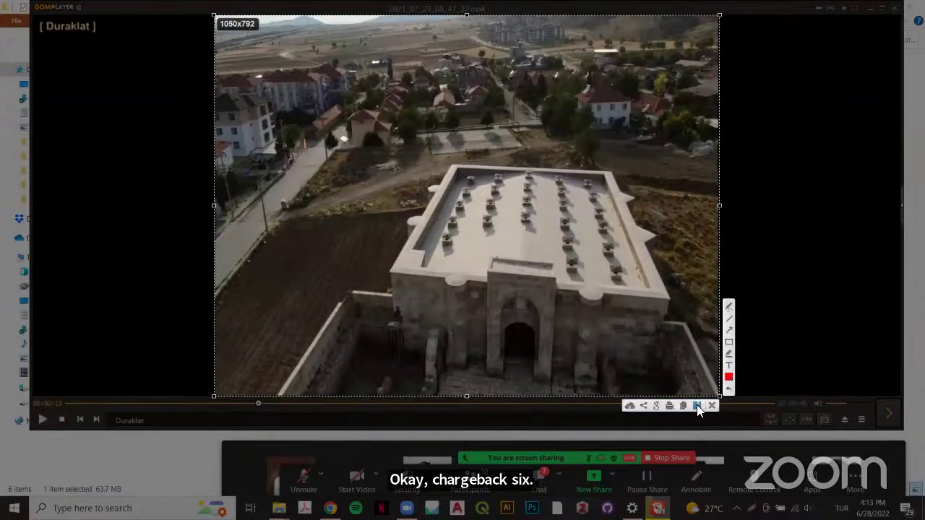
click(697, 404)
text(ca)
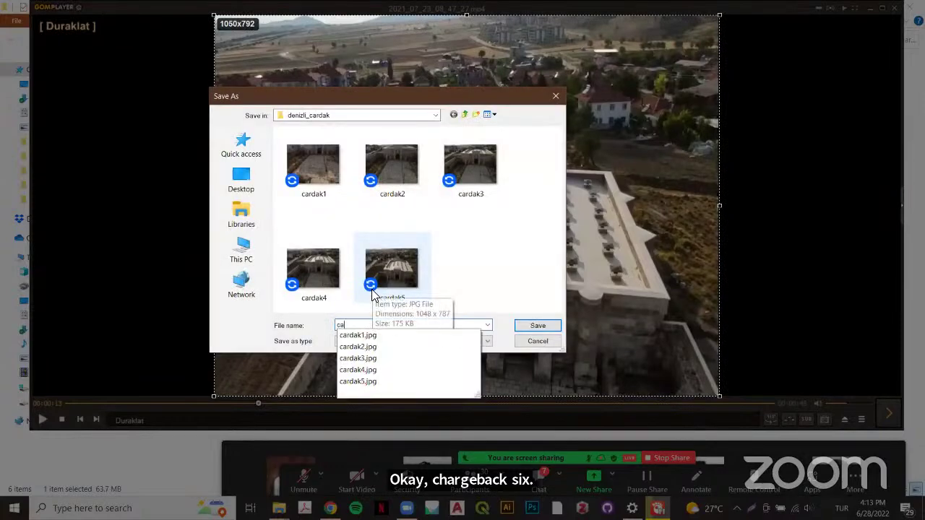
text(rdak6)
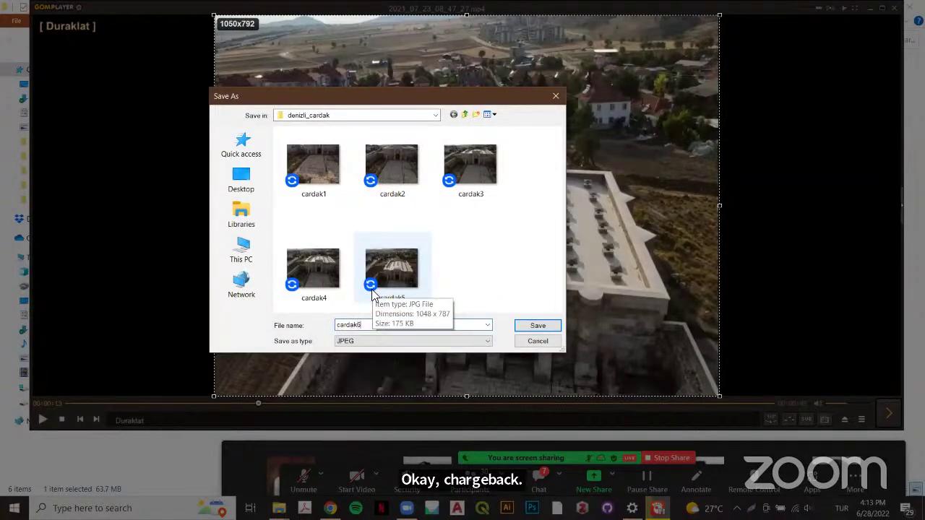
key(Return)
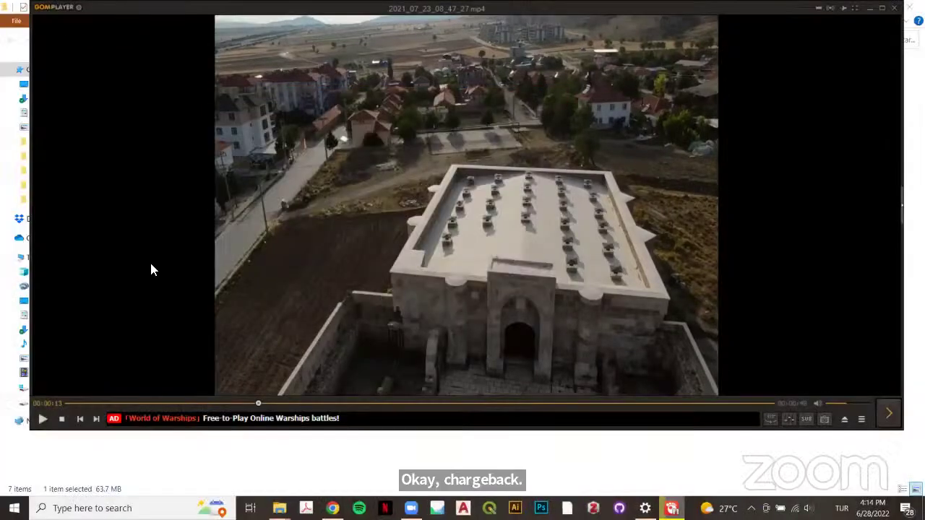
Advance the video to about 14 seconds, capture the full frame area, and save it as cardak7 in denizli_cardak
click(42, 419)
click(42, 419)
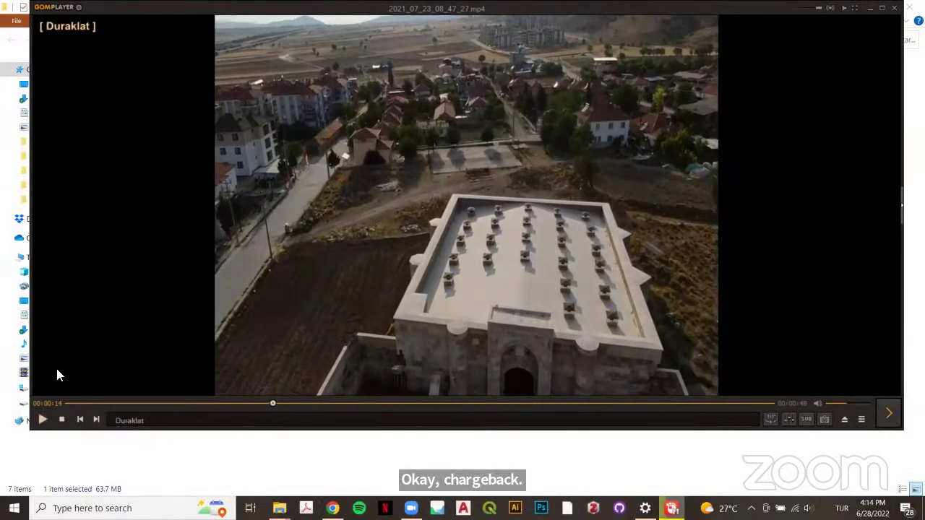
key(Print)
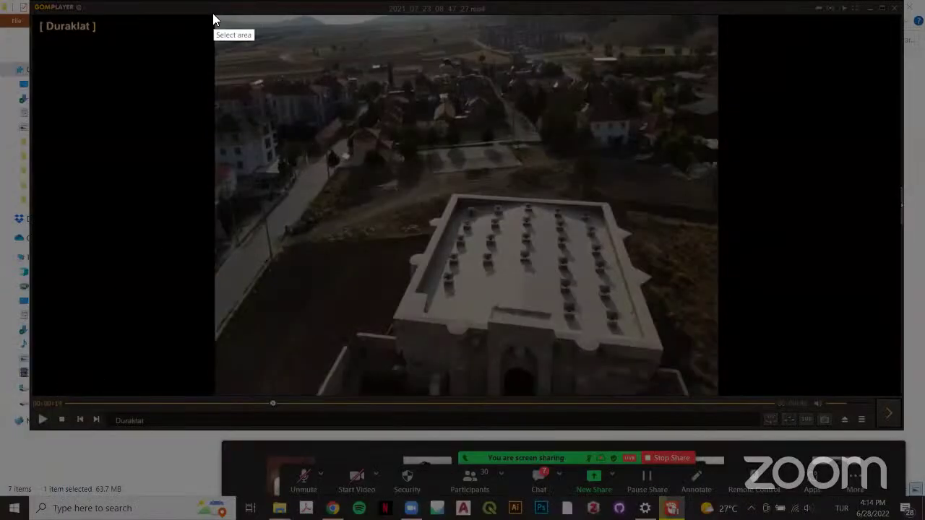
drag(213, 13, 723, 400)
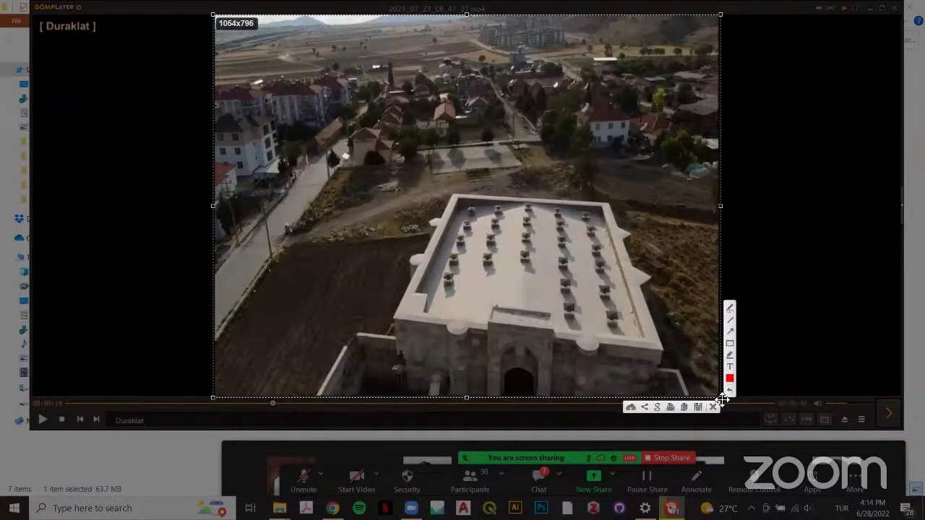
click(697, 408)
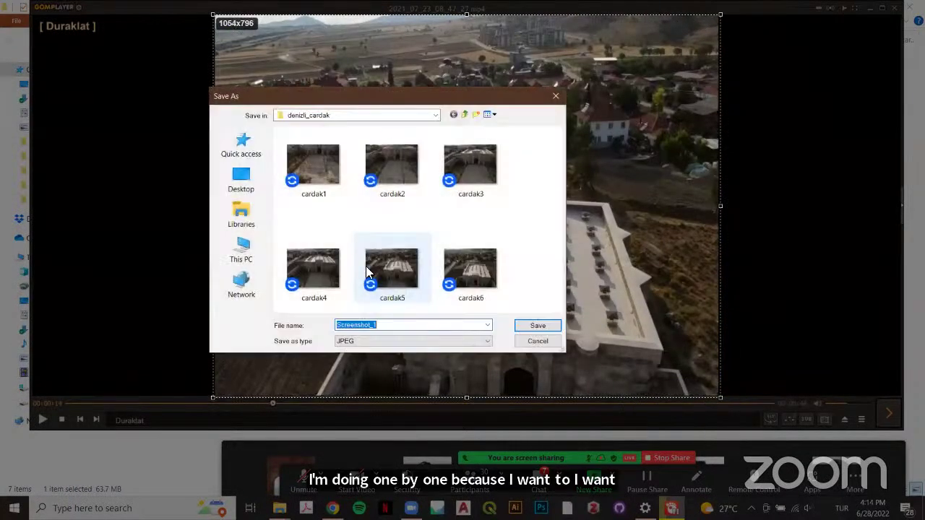
text(card)
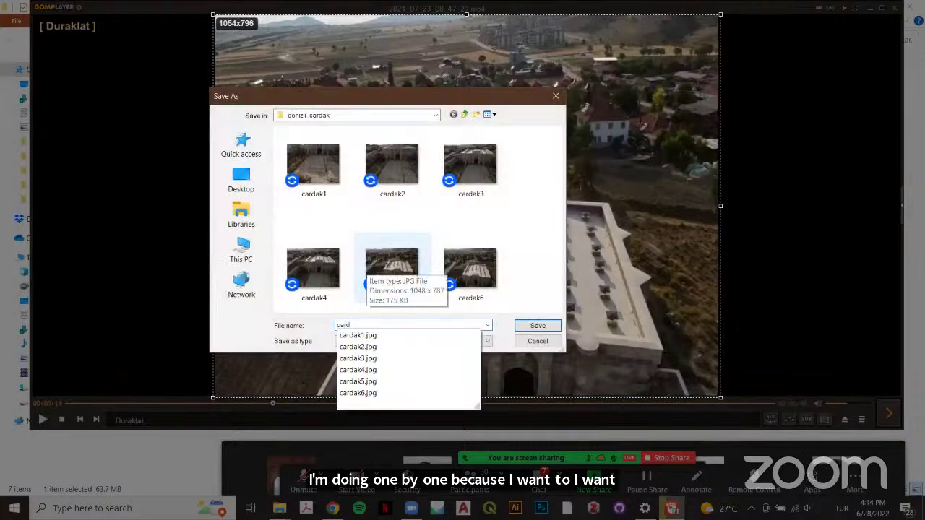
text(ak7)
key(Return)
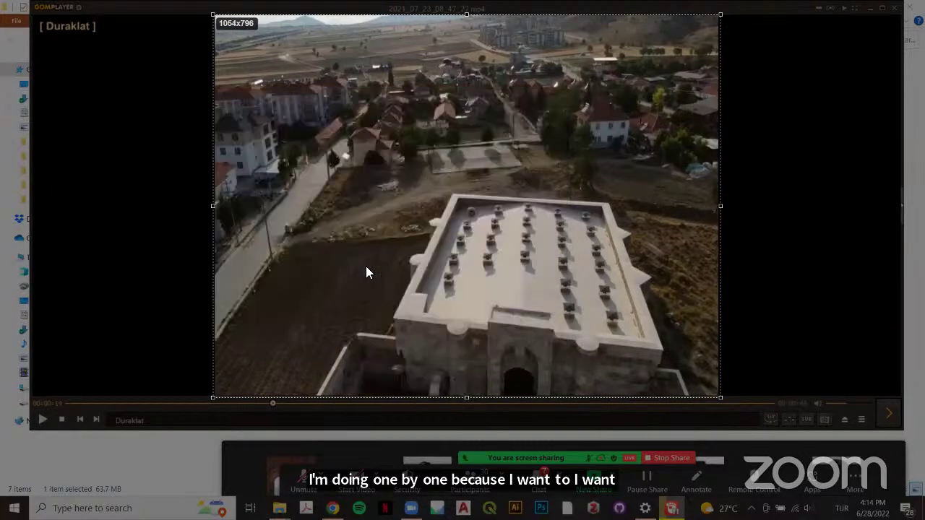
Advance the video to about 15 seconds, capture the full frame area, and save it as cardak8 in denizli_cardak
click(41, 418)
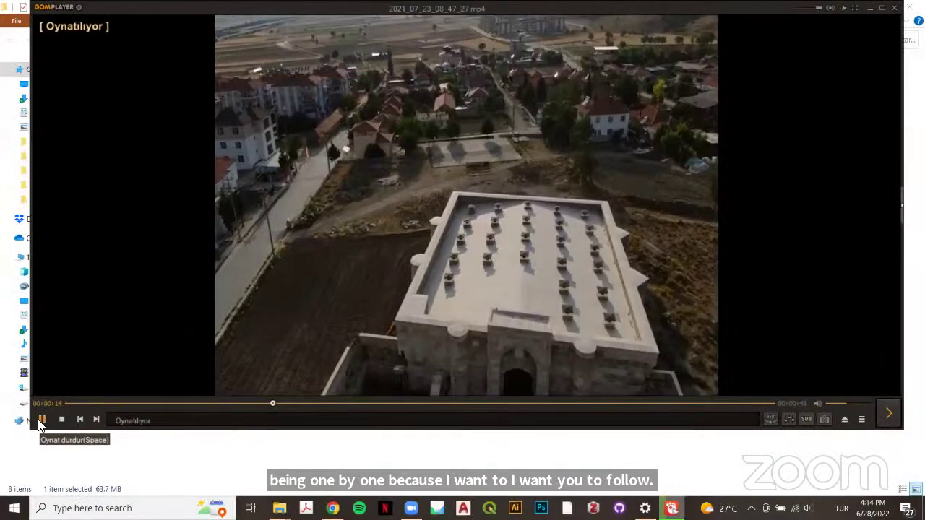
click(41, 418)
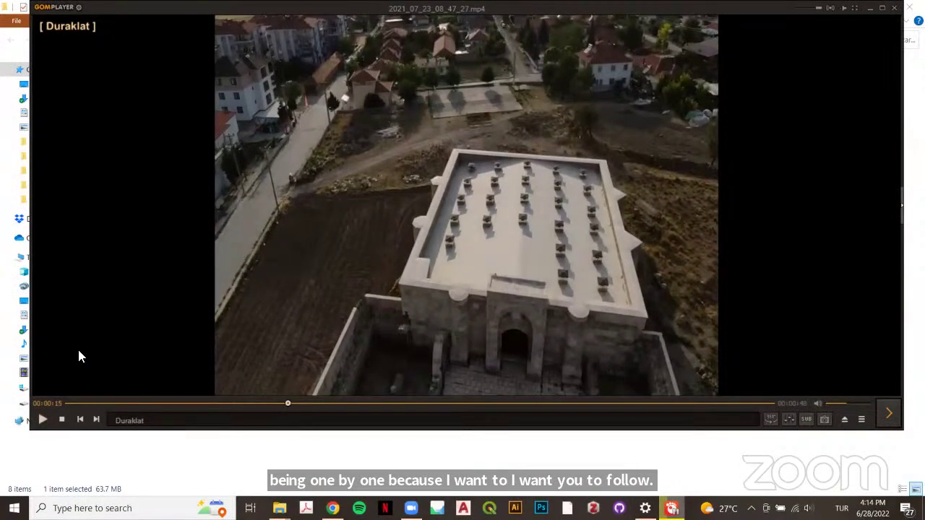
key(Print)
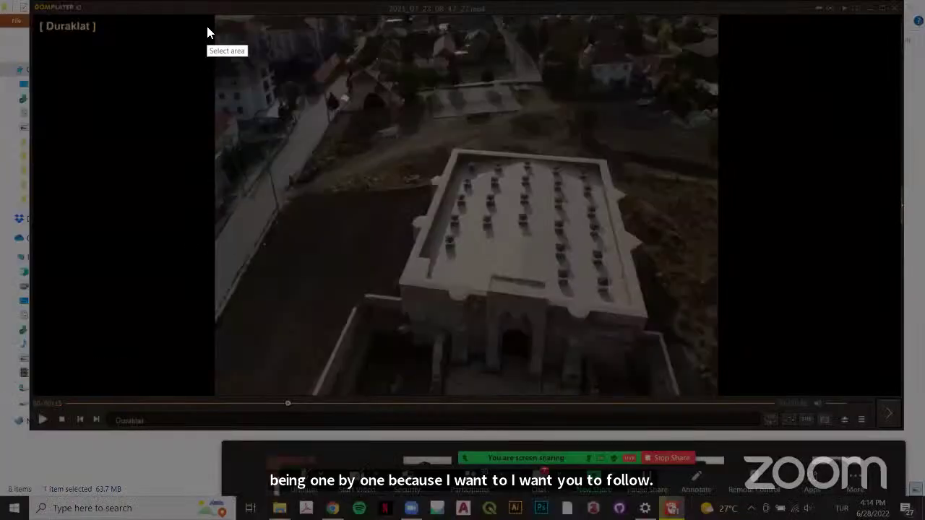
drag(215, 15, 283, 86)
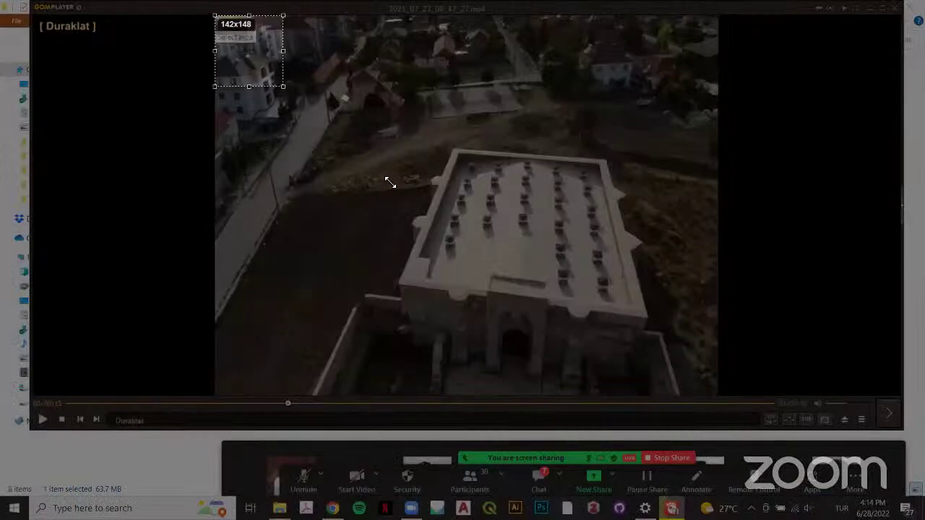
drag(390, 183, 719, 396)
click(698, 405)
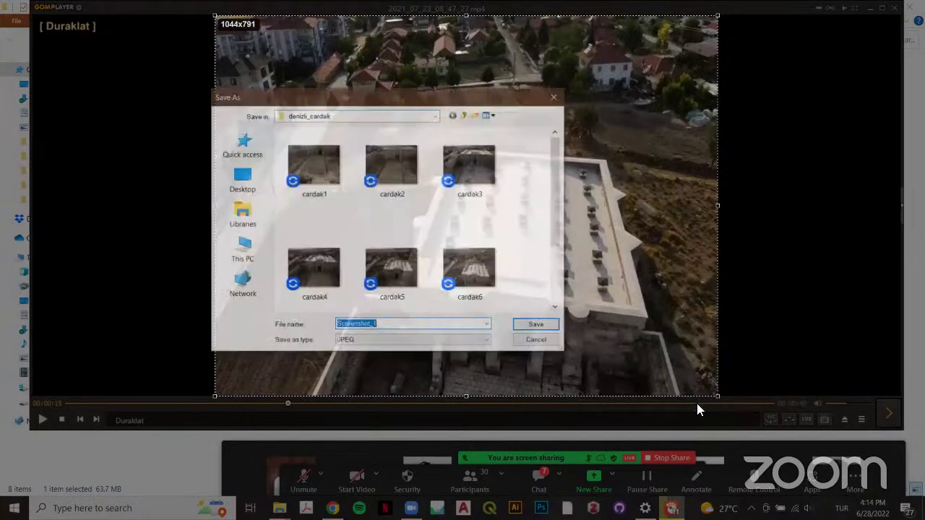
text(cardak)
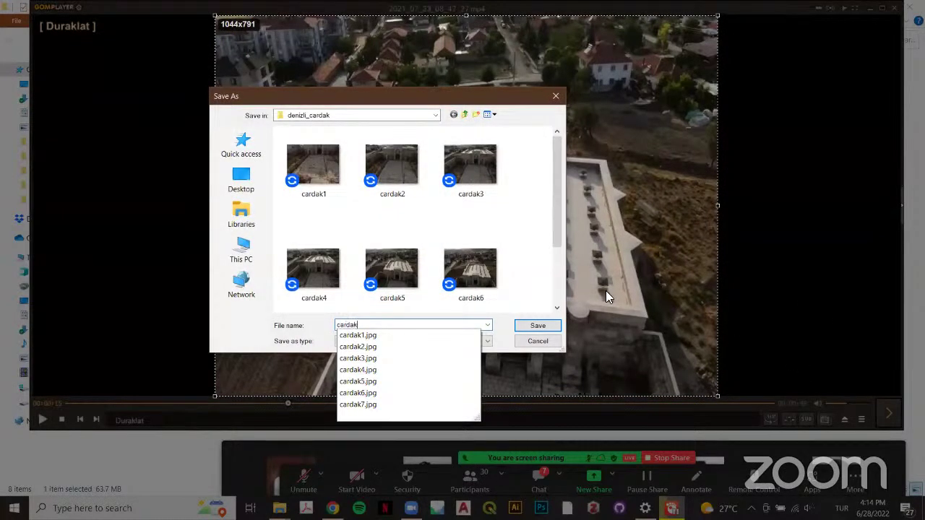
scroll(504, 246, down, 2)
text(ardak8)
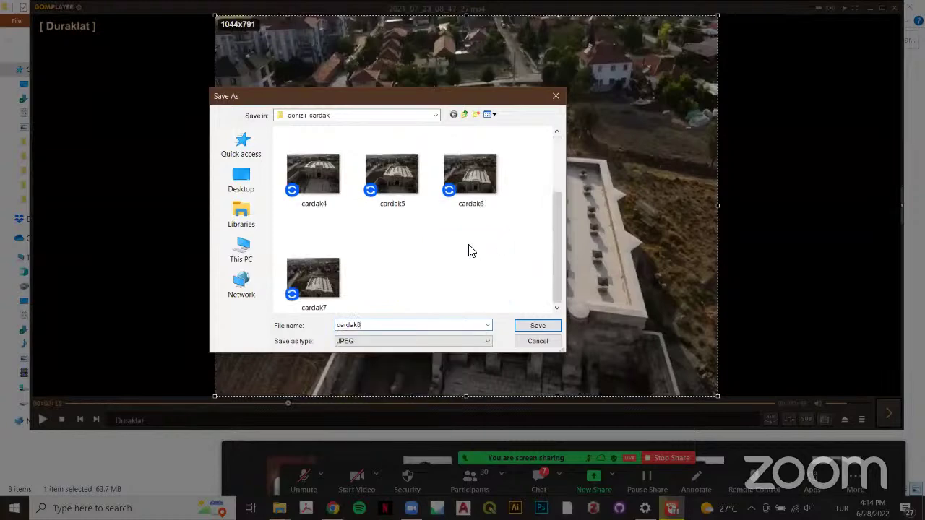
key(Return)
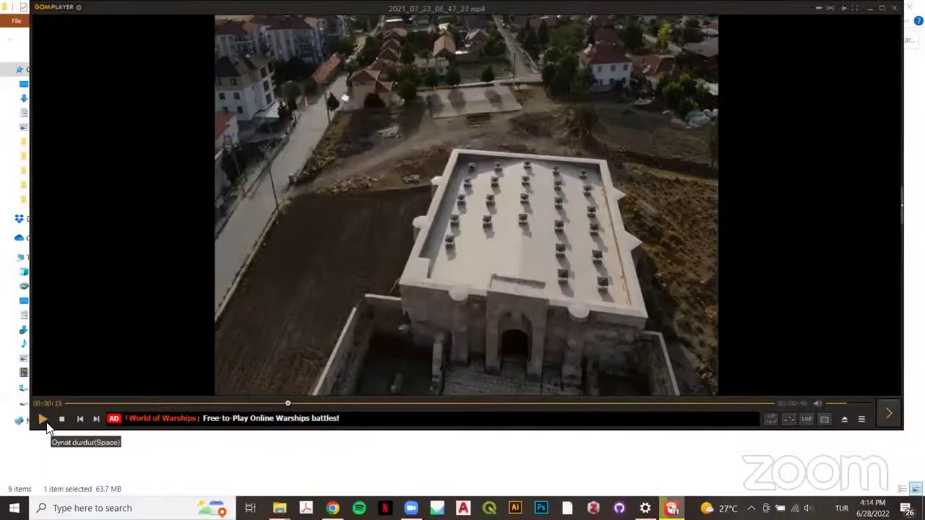
Advance the video to about 16 seconds, capture the full frame area, and save it as cardak9 in denizli_cardak
click(42, 419)
click(42, 419)
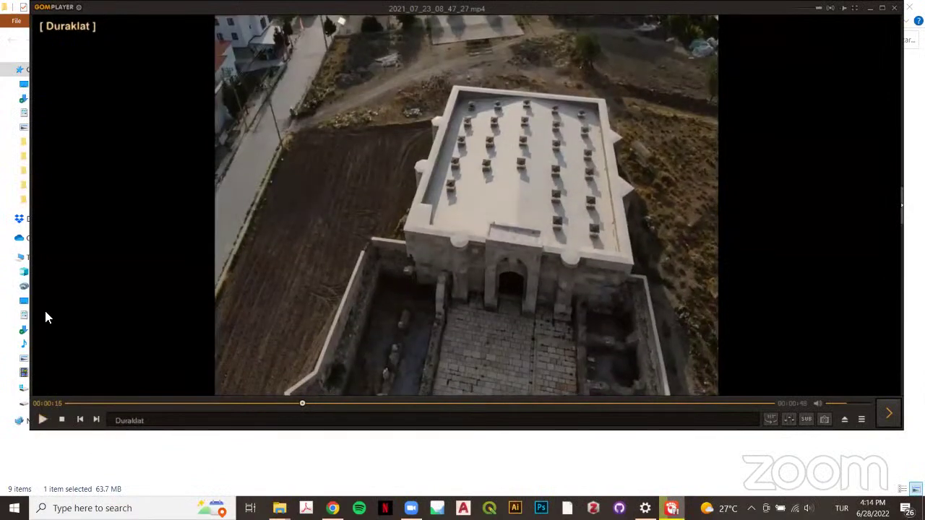
key(Print)
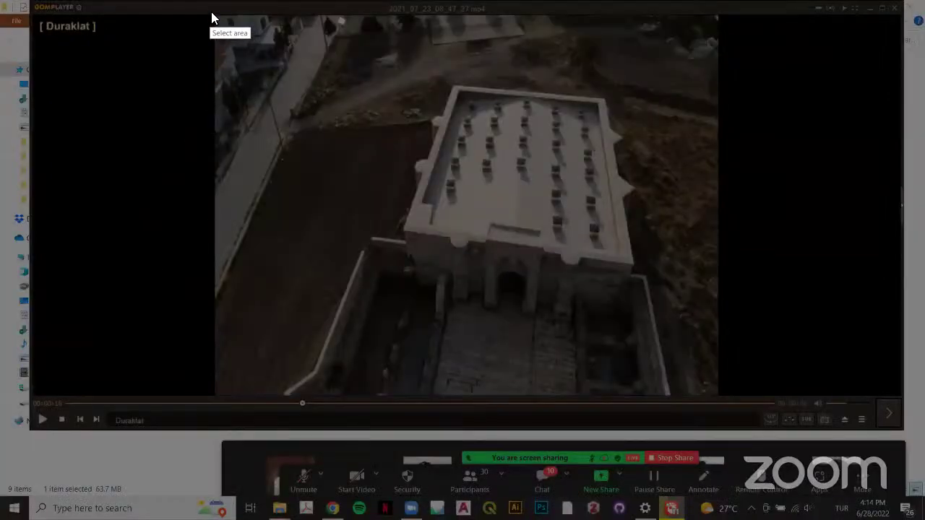
drag(214, 18, 719, 396)
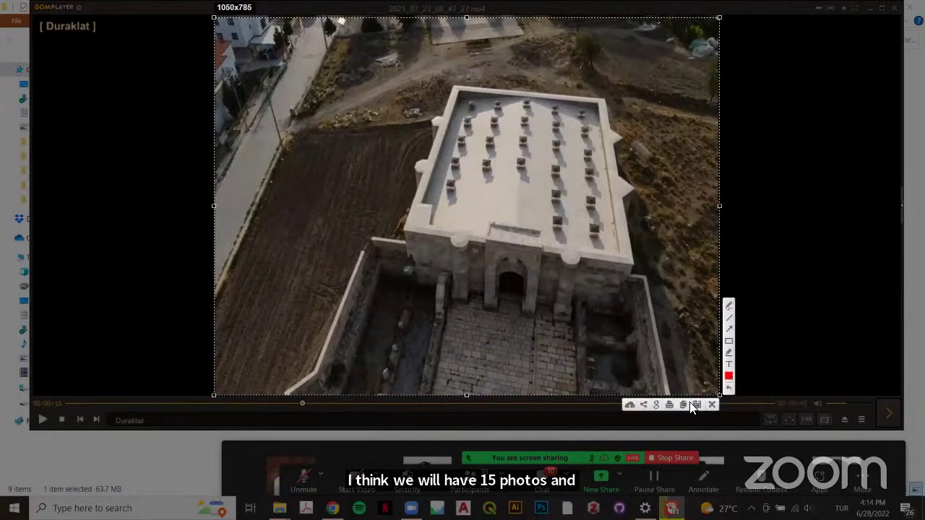
click(693, 403)
text(ca)
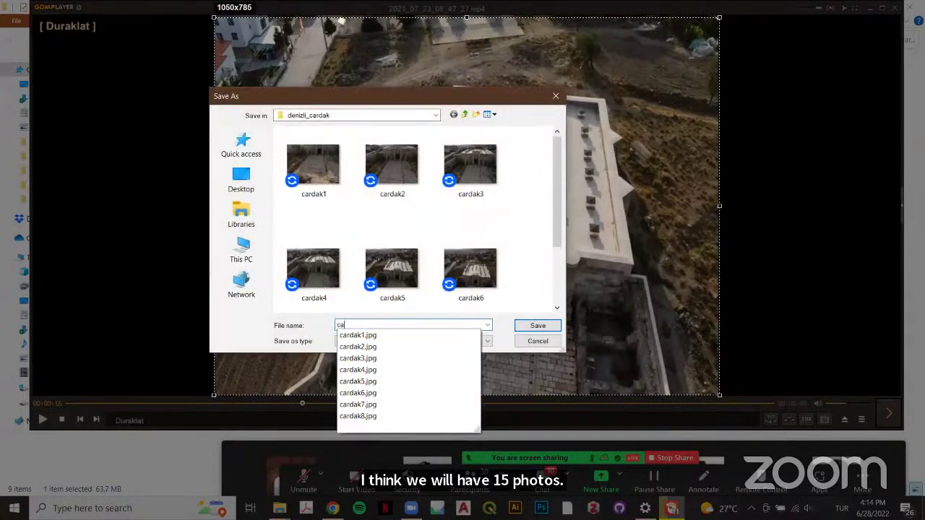
text(rdak9)
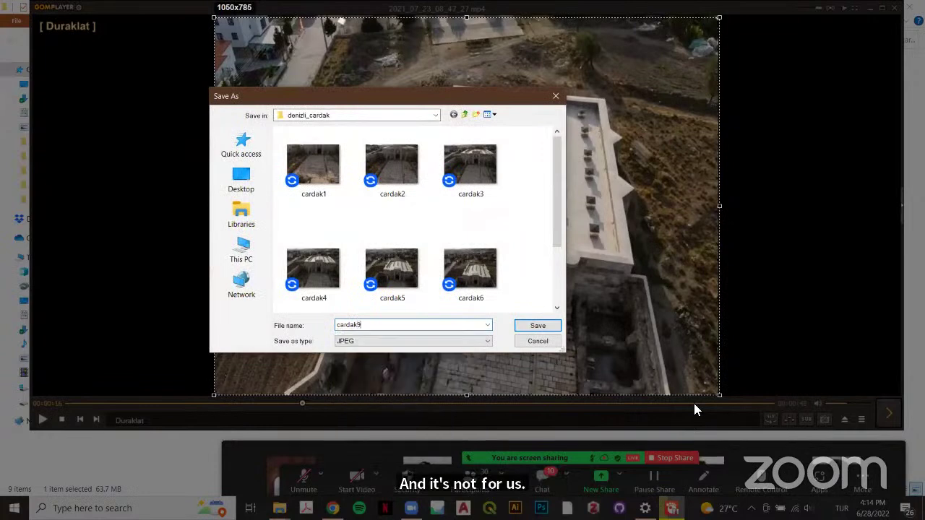
key(Return)
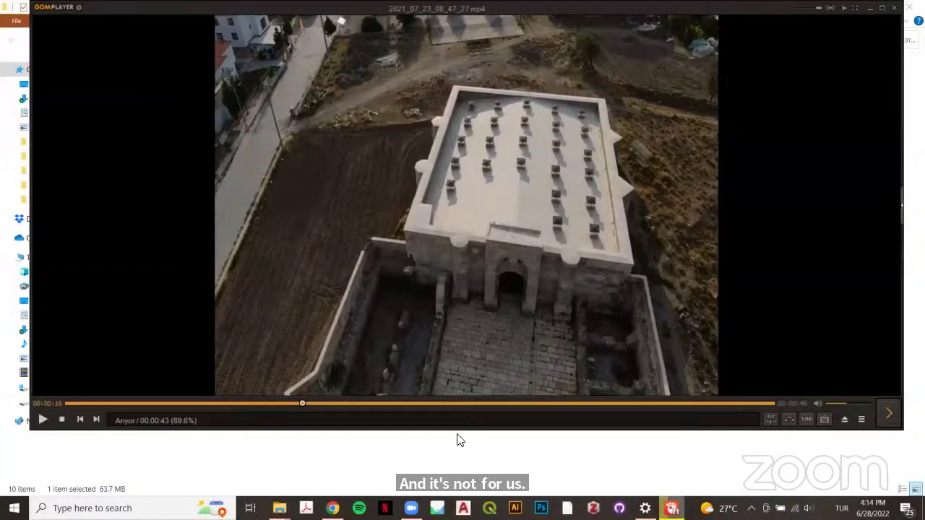
Advance the video to about 17 seconds, capture the full frame area, and save it as cardak10 in denizli_cardak
click(42, 419)
key(Print)
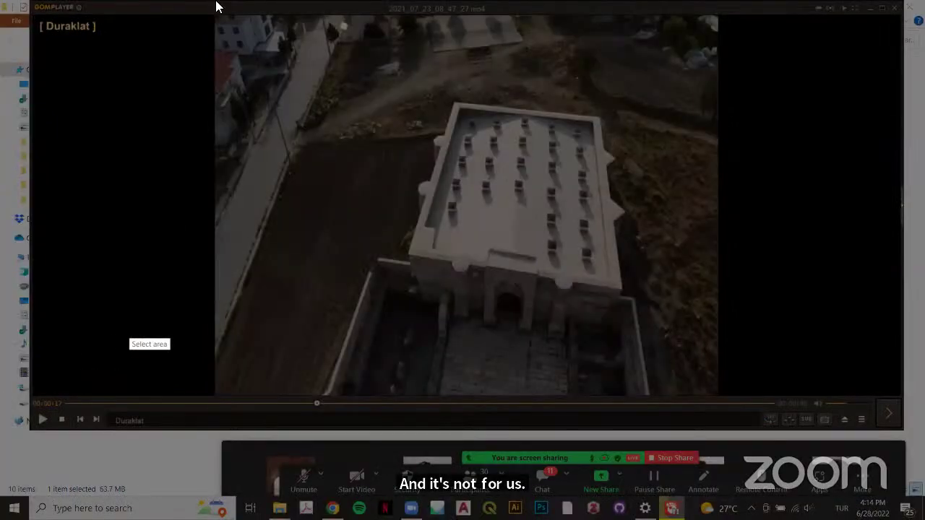
drag(213, 15, 719, 395)
click(692, 401)
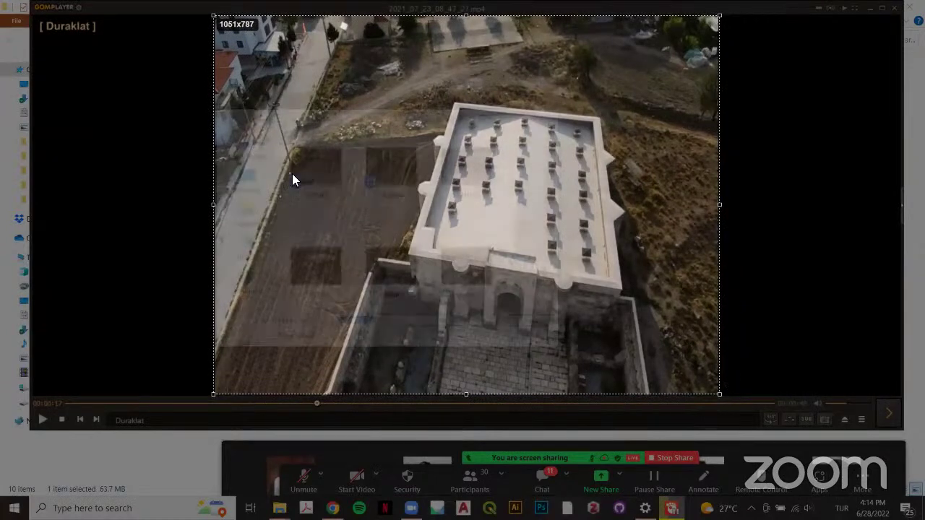
click(444, 326)
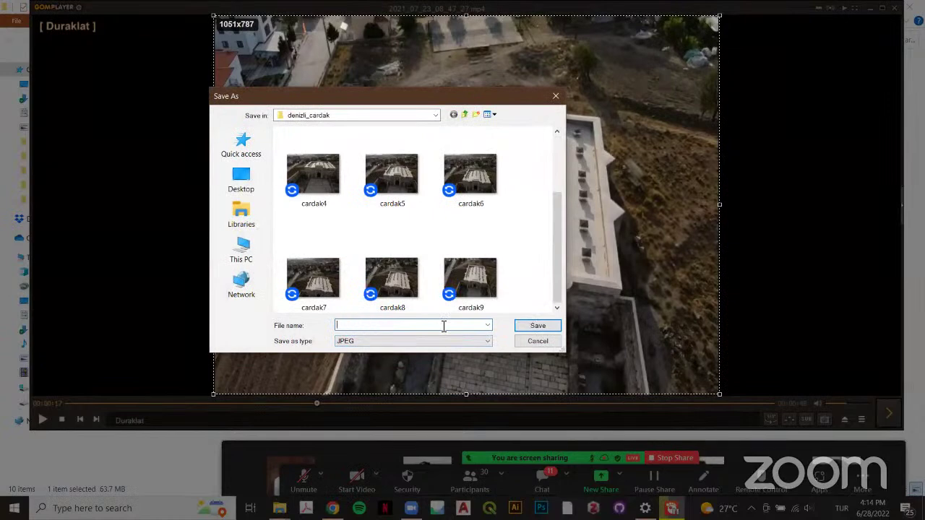
text(cardak)
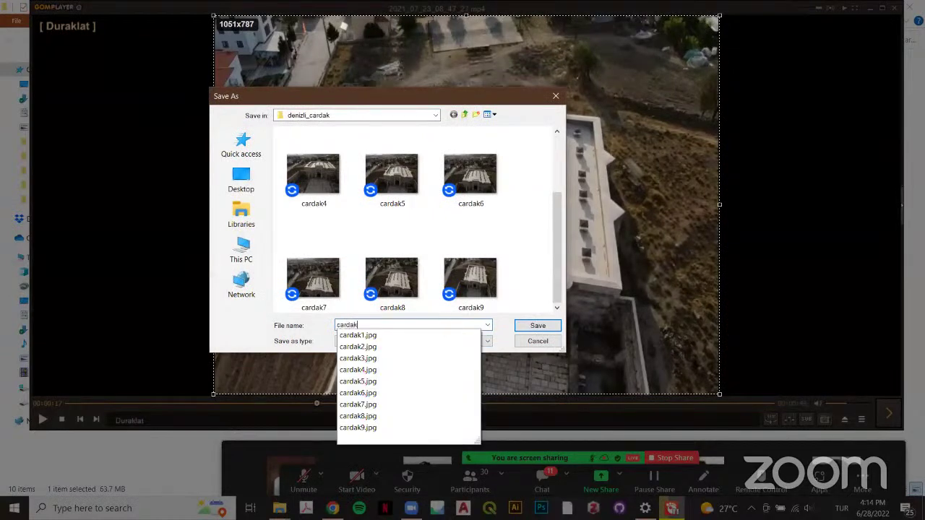
text(10)
key(Return)
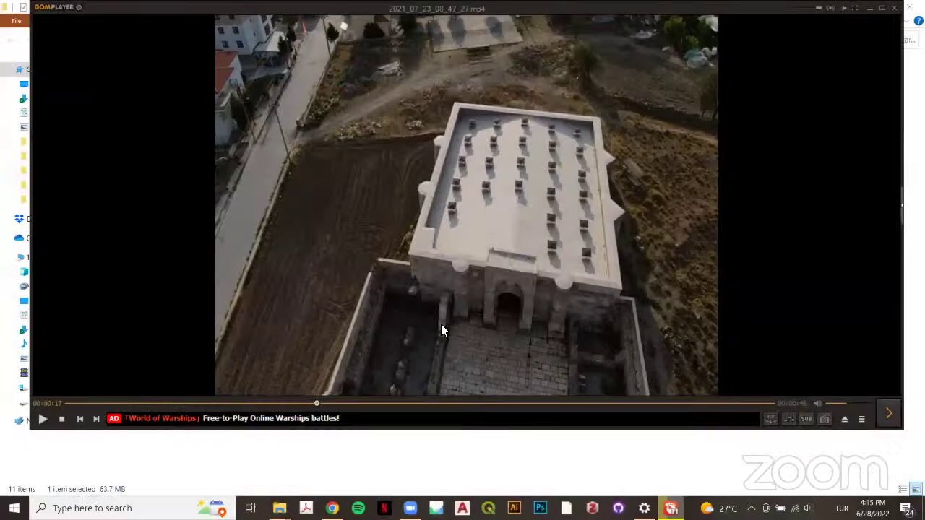
Advance the video to about 19 seconds and capture the full frame area for saving, clearing the Adobe notice through its more-information option
click(42, 423)
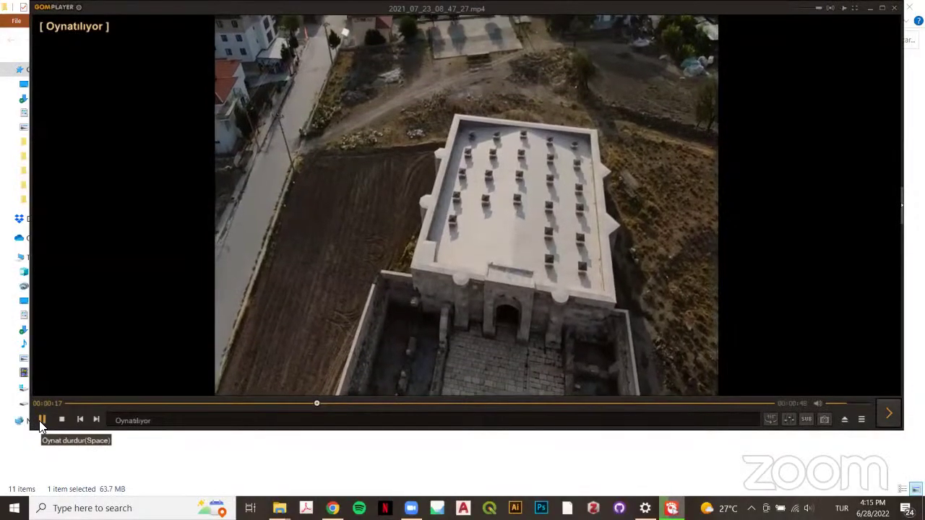
click(41, 424)
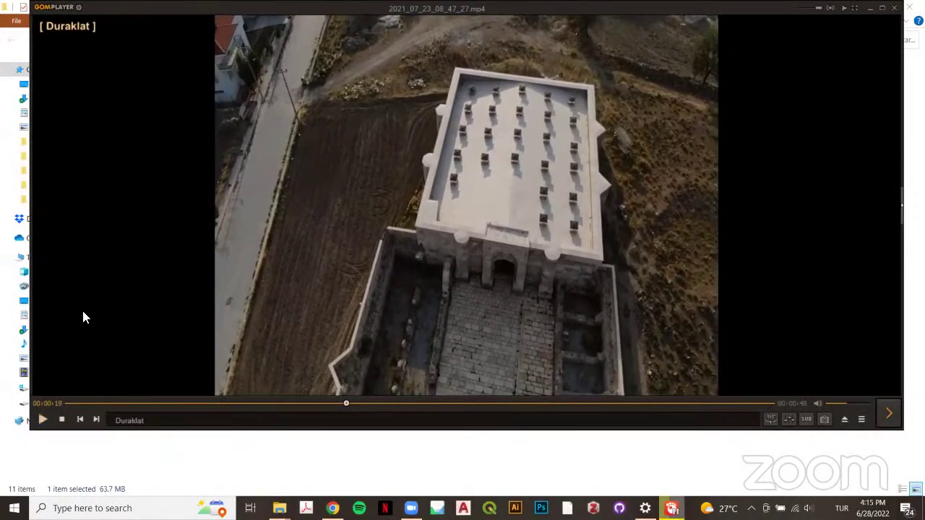
key(Print)
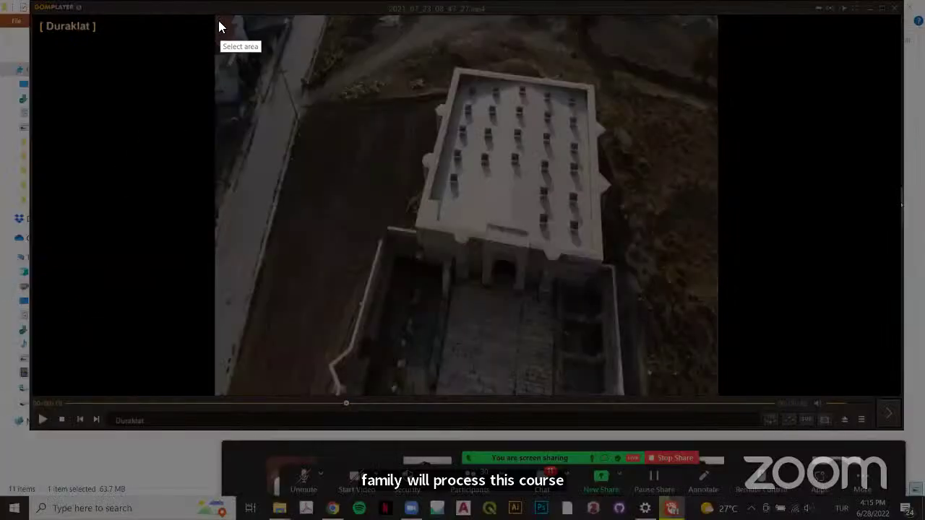
drag(214, 14, 717, 396)
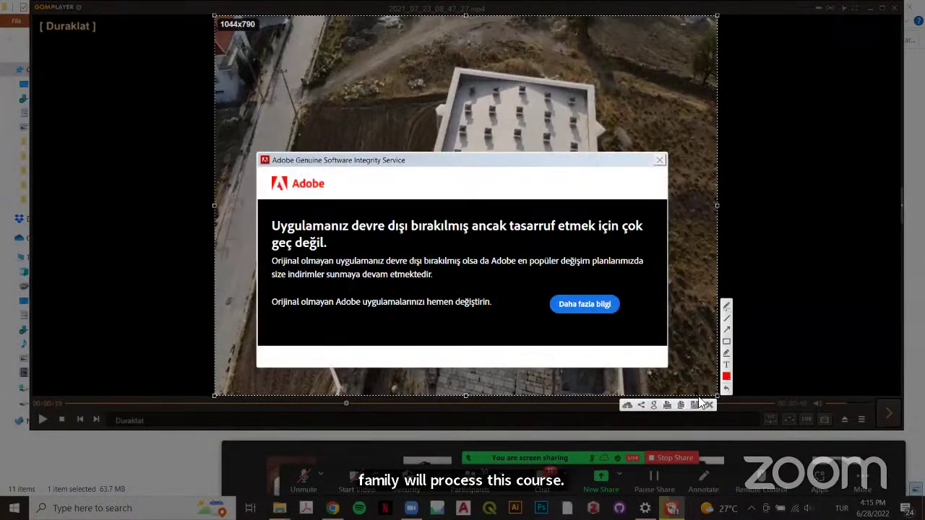
click(589, 305)
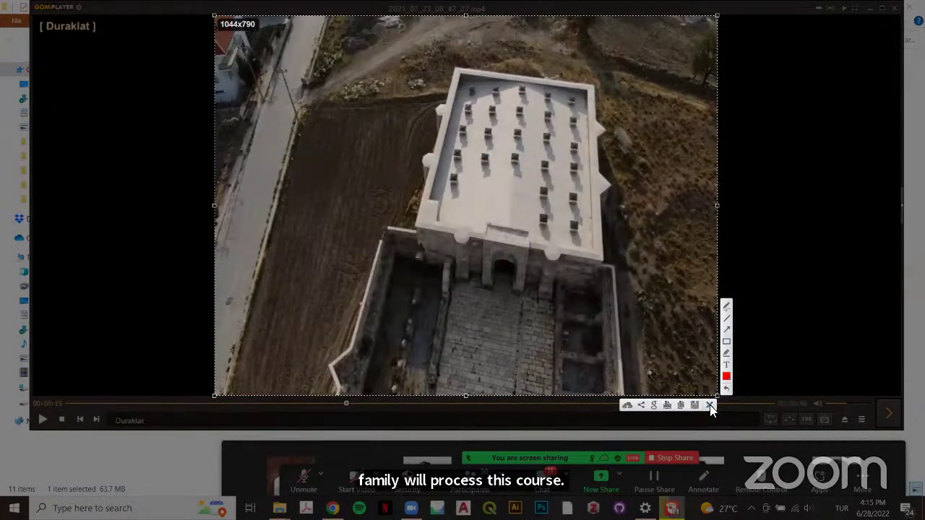
click(694, 406)
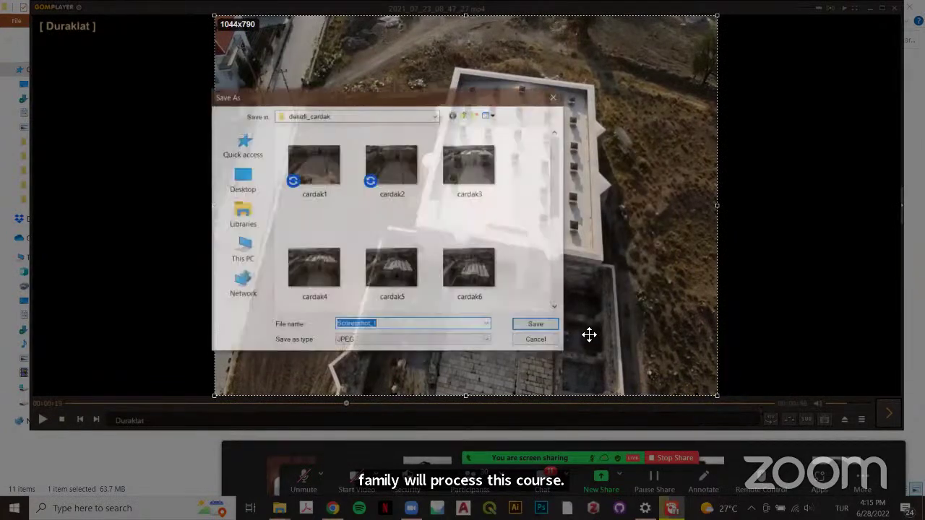
Switch the save location to the Desktop and back into its denizli_cardak folder
click(240, 181)
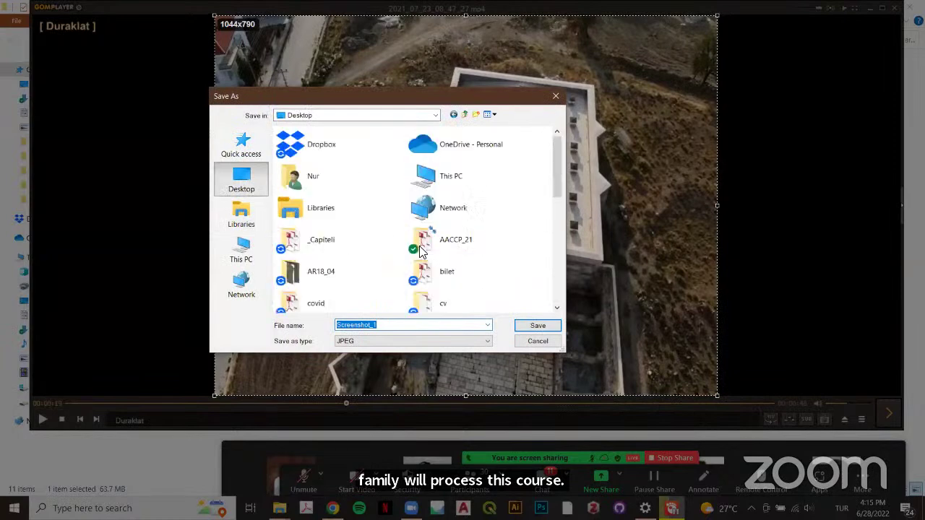
scroll(421, 242, down, 3)
scroll(354, 227, up, 3)
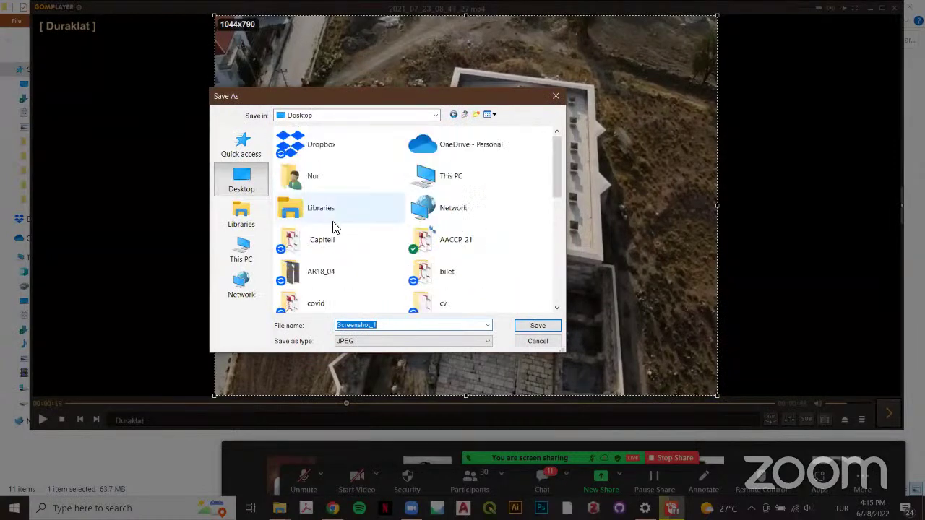
scroll(368, 256, down, 3)
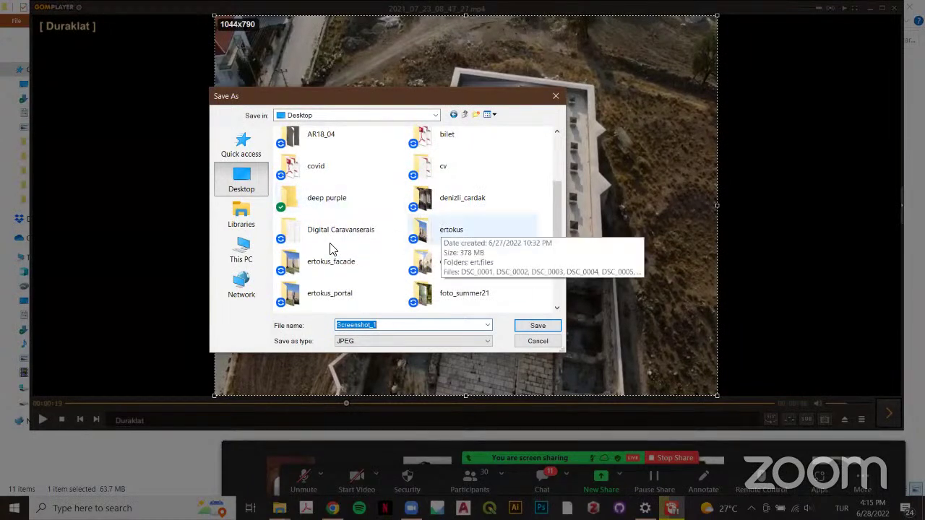
scroll(340, 248, down, 5)
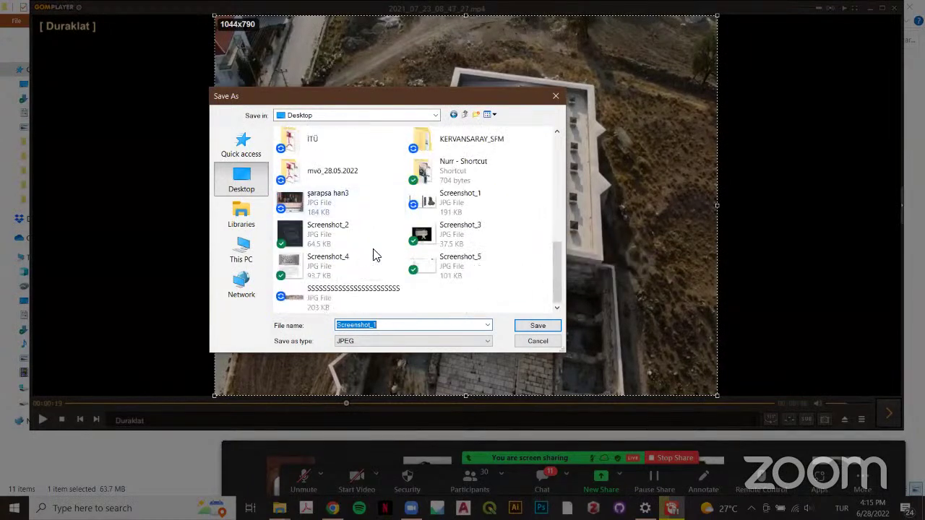
scroll(341, 264, up, 3)
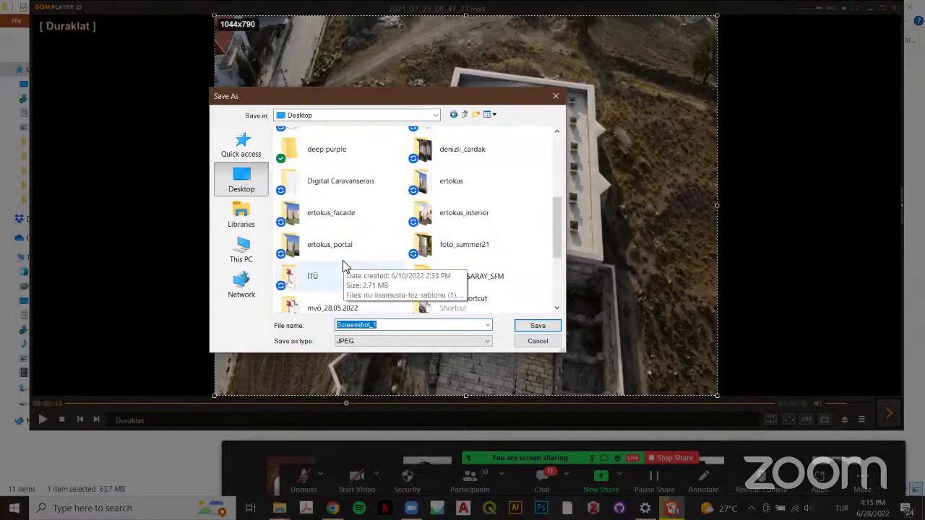
scroll(343, 266, up, 5)
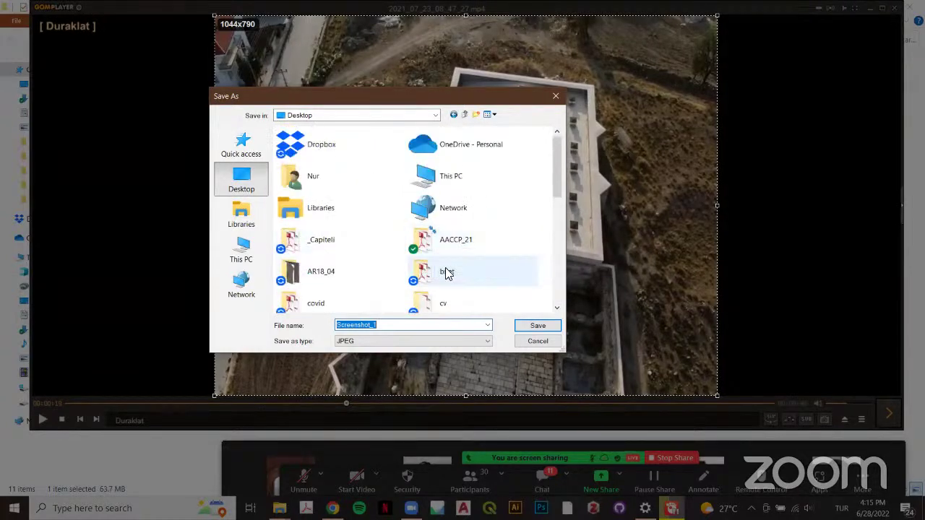
scroll(385, 268, down, 3)
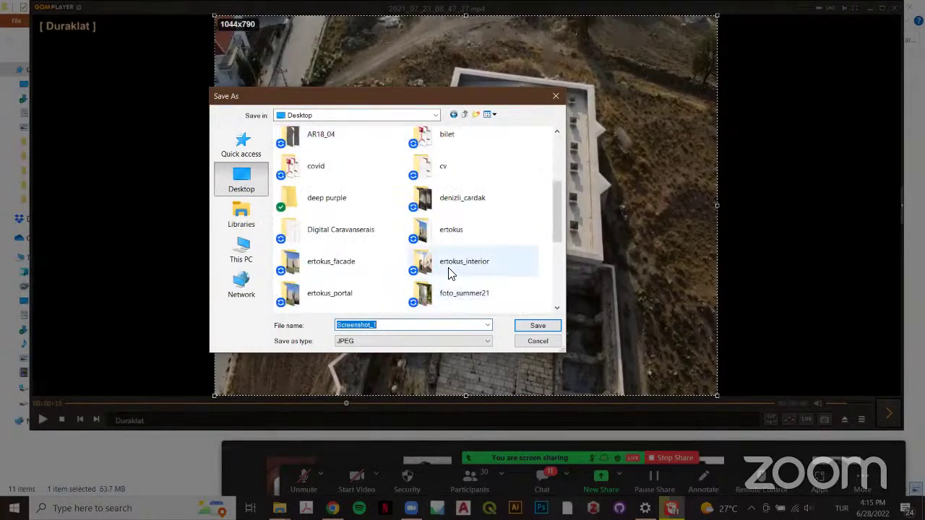
scroll(467, 190, down, 1)
double_click(455, 179)
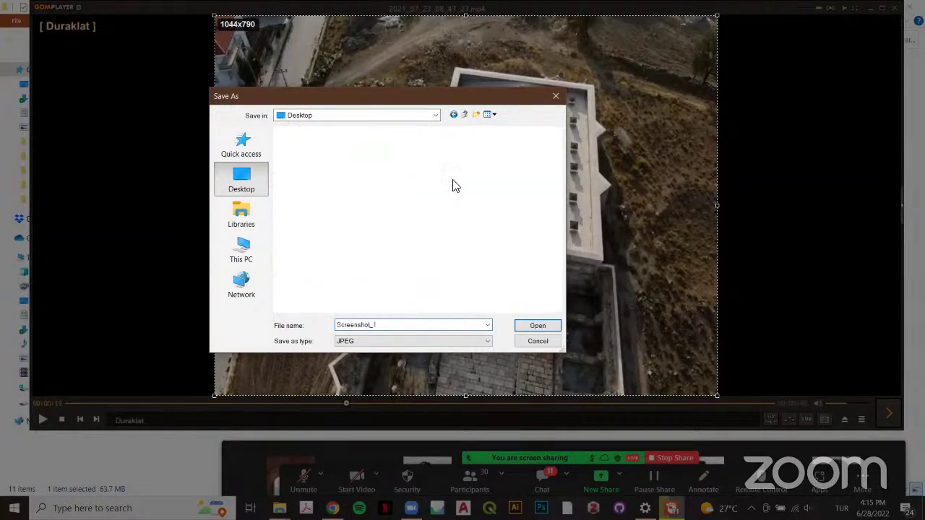
Save the capture as cardak11 in denizli_cardak and put away the Adobe web page to return to the video
scroll(455, 233, down, 3)
double_click(416, 324)
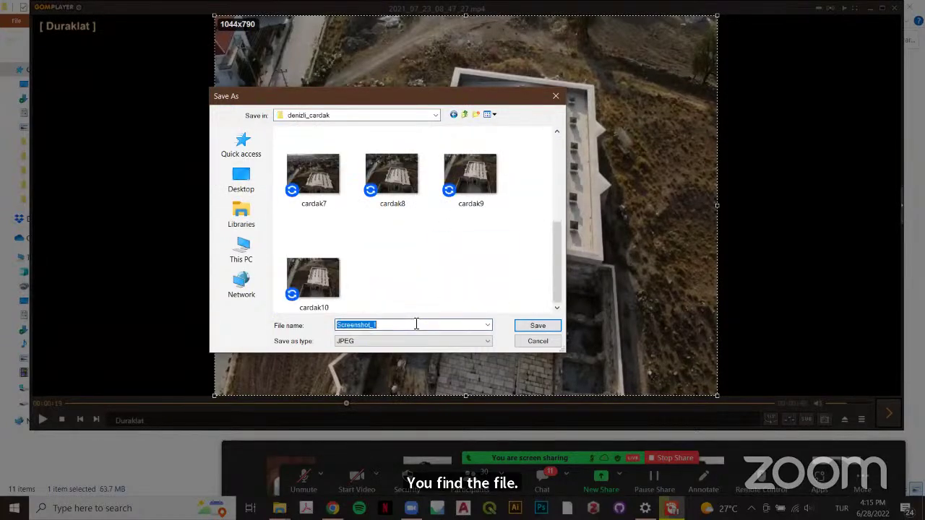
text(carda)
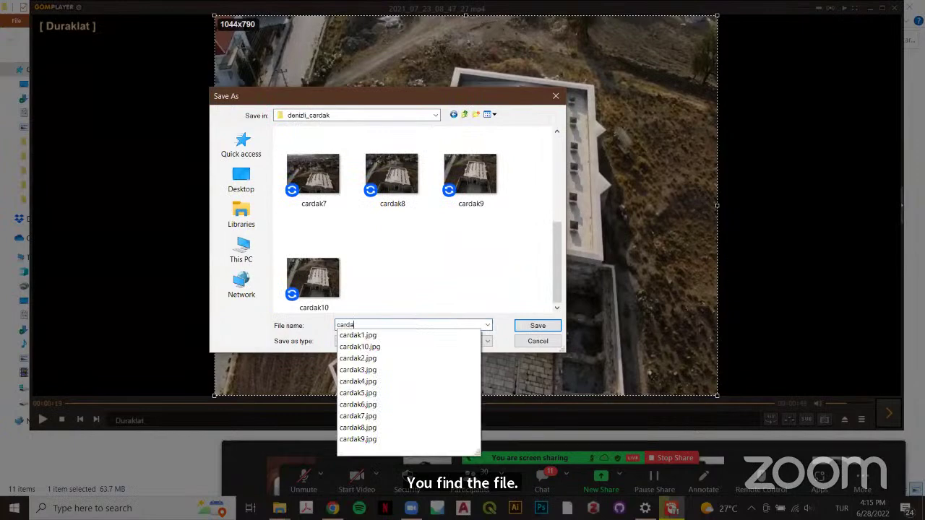
text(k11)
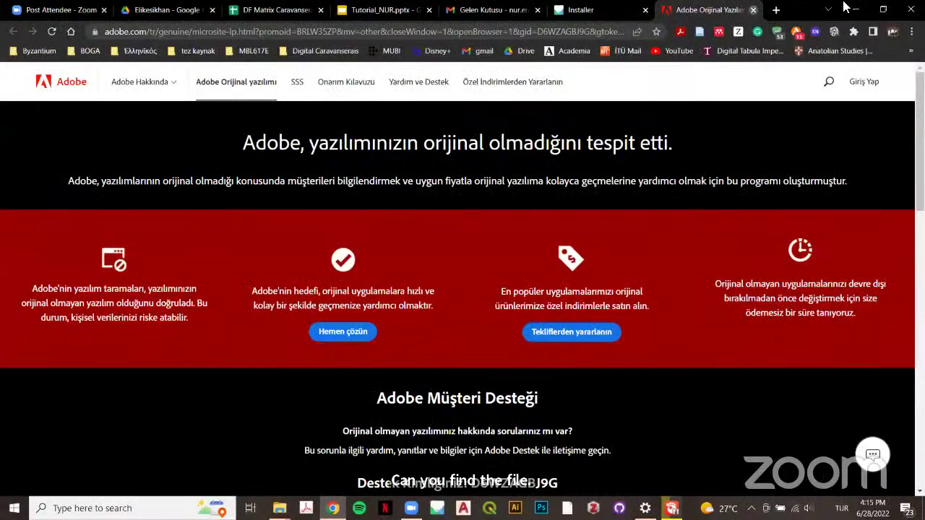
key(ctrl+w)
click(855, 9)
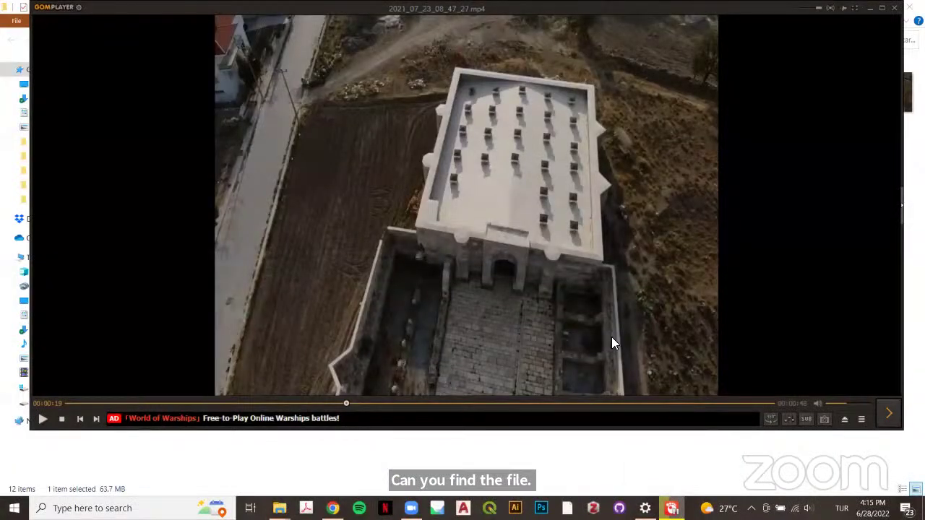
Advance the video to about 21 seconds, capture the full frame area, and save it as cardak12 in denizli_cardak
click(41, 420)
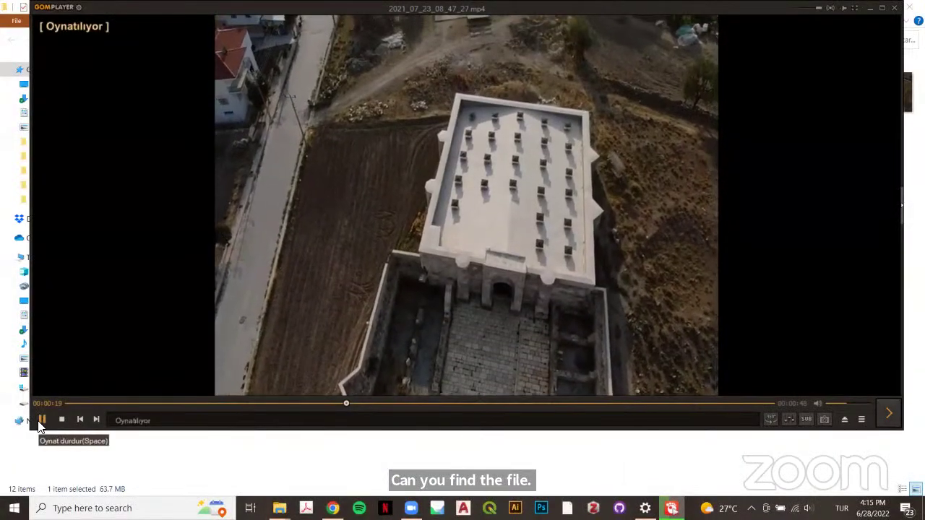
click(41, 420)
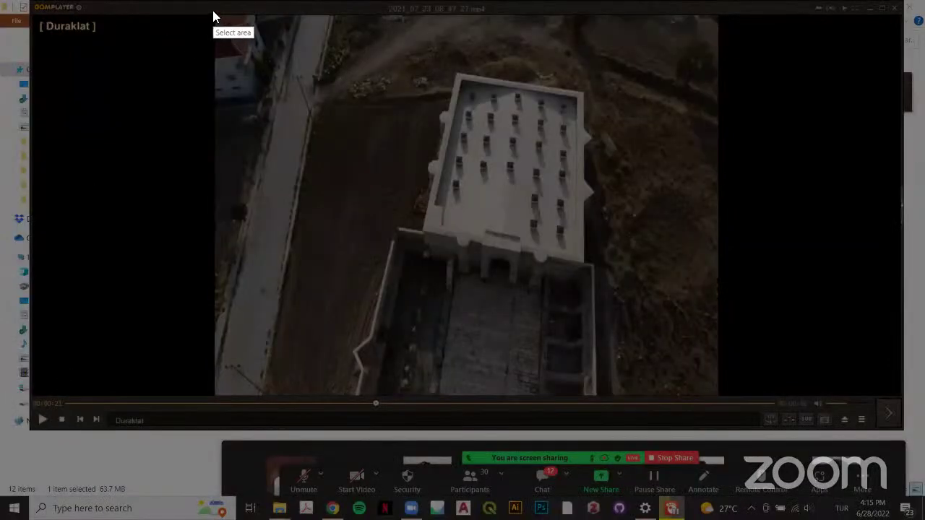
drag(211, 16, 717, 394)
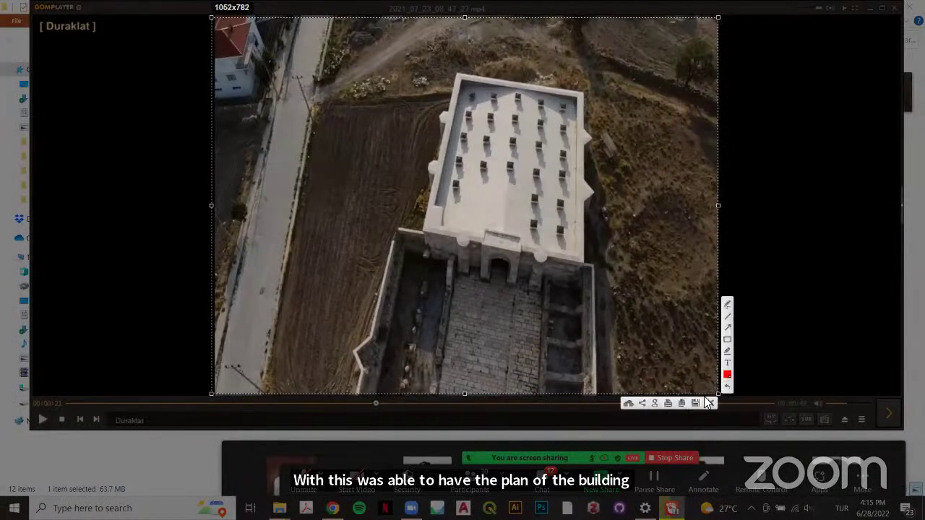
click(695, 400)
scroll(429, 244, down, 3)
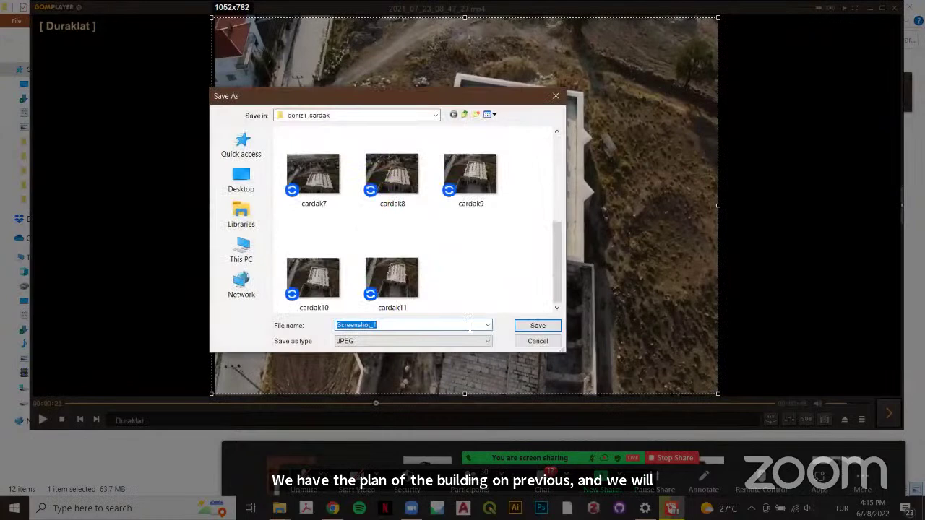
text(cardal)
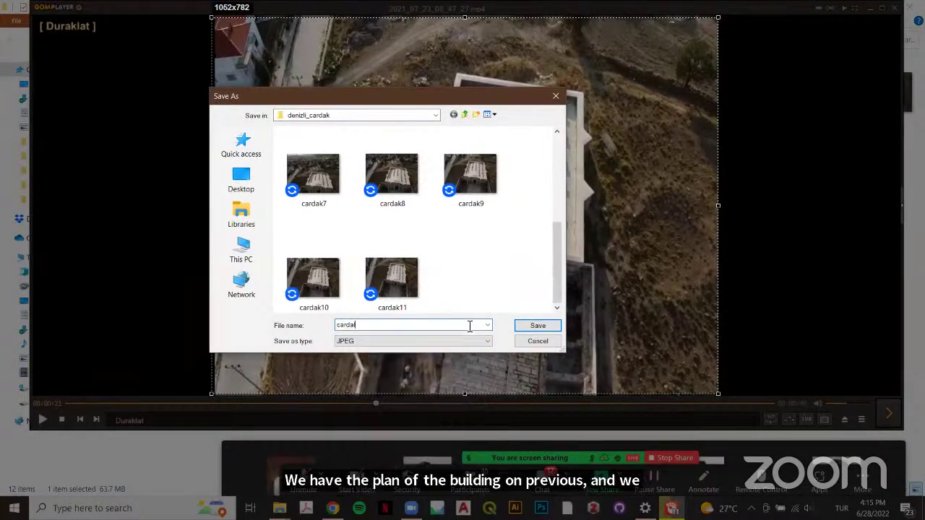
key(BackSpace)
text(k12)
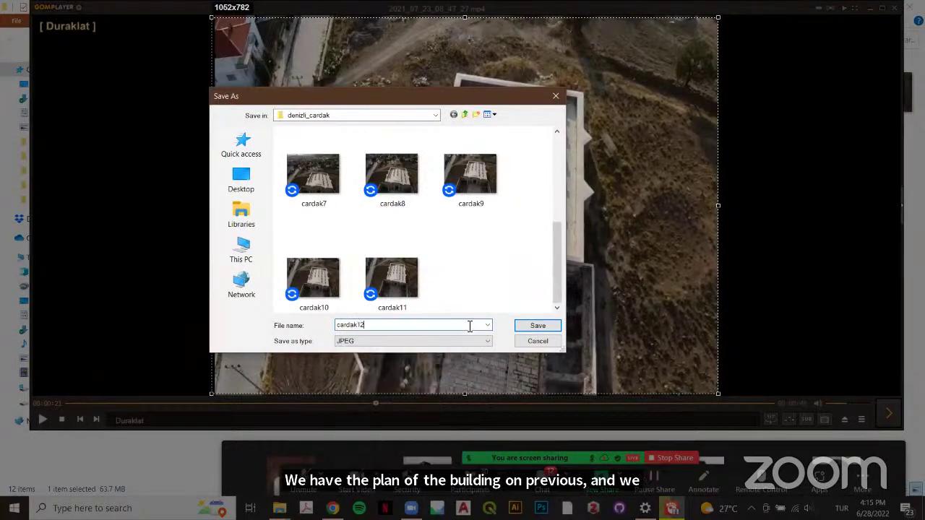
key(Return)
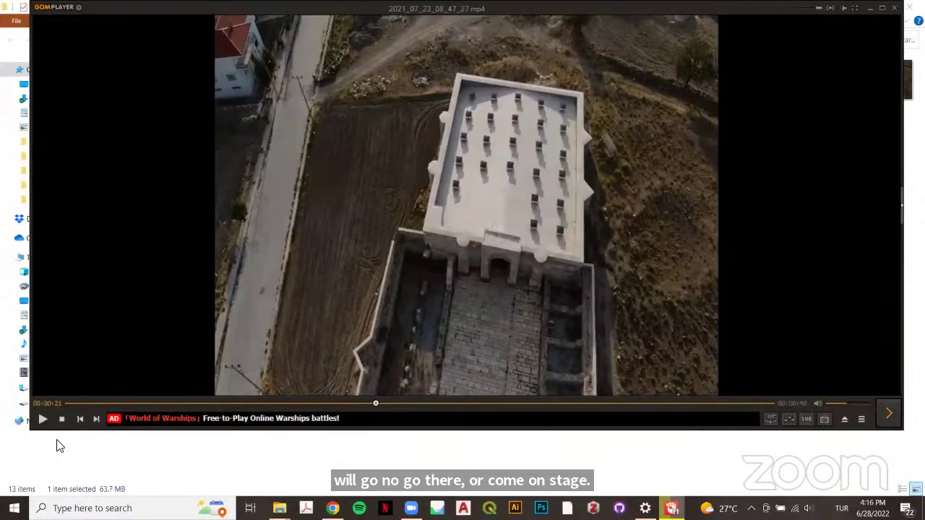
Advance the video to about 23 seconds, capture the full frame area, and save it as cardak13 in denizli_cardak
click(41, 419)
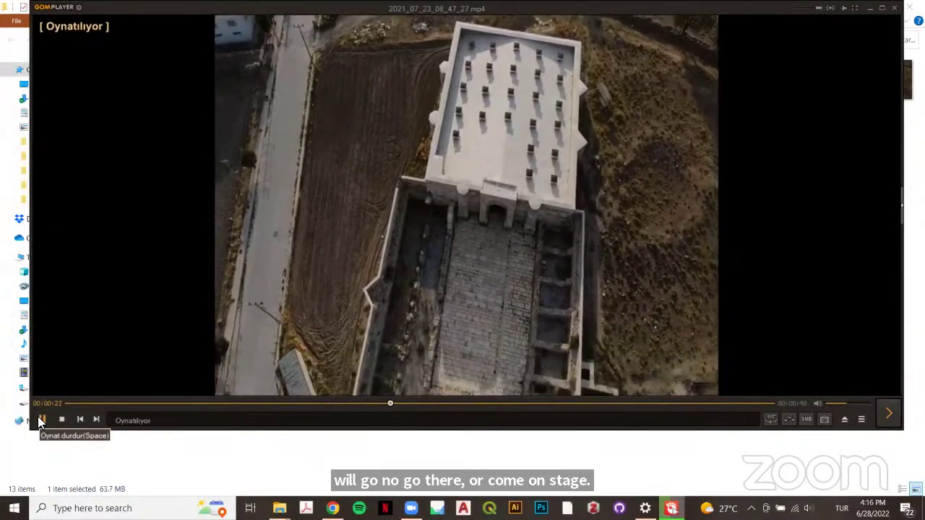
click(41, 420)
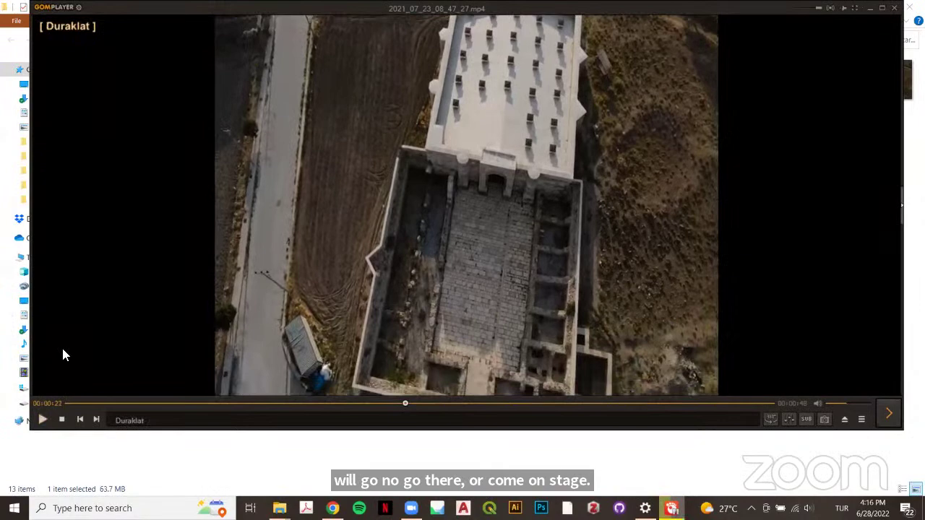
key(Print)
drag(212, 21, 718, 396)
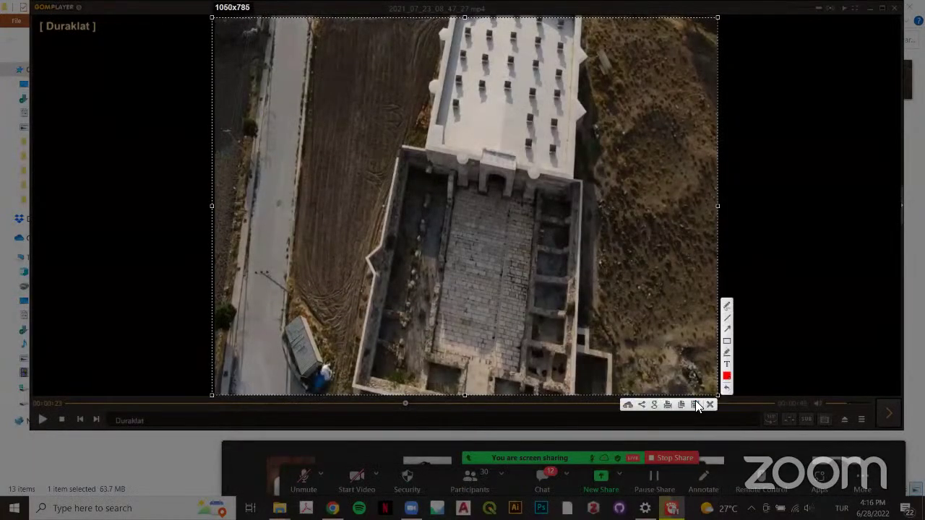
click(695, 401)
scroll(396, 289, down, 3)
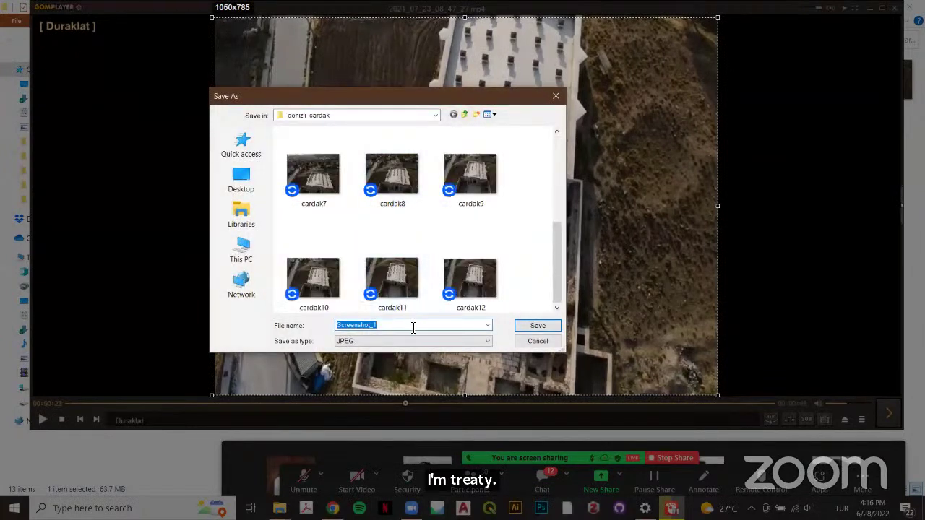
text(car)
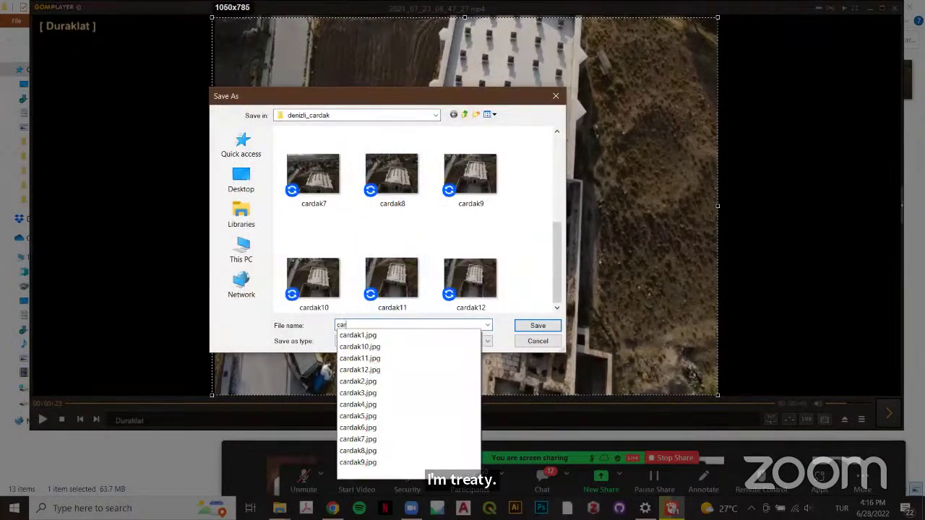
text(dak13)
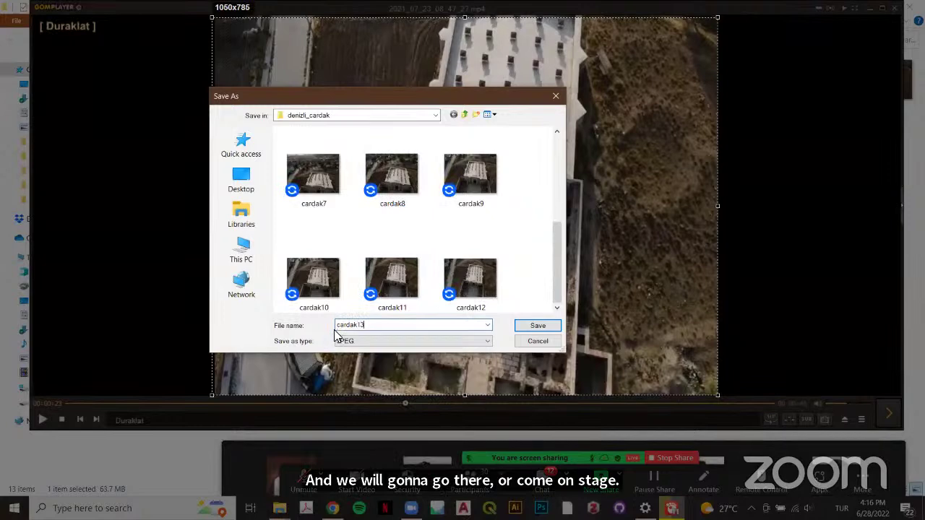
key(Return)
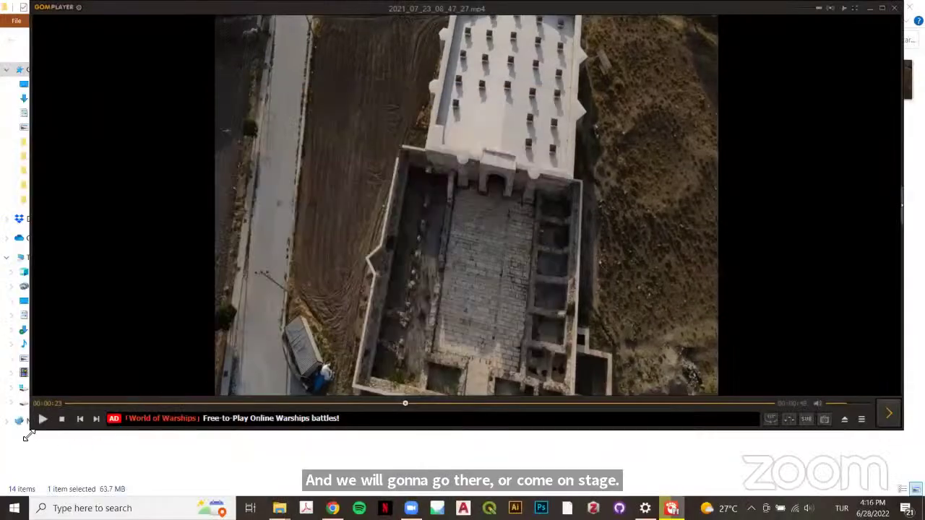
Advance the video to about 26 seconds, capture the full frame area, and save it as cardak14 in denizli_cardak
click(41, 420)
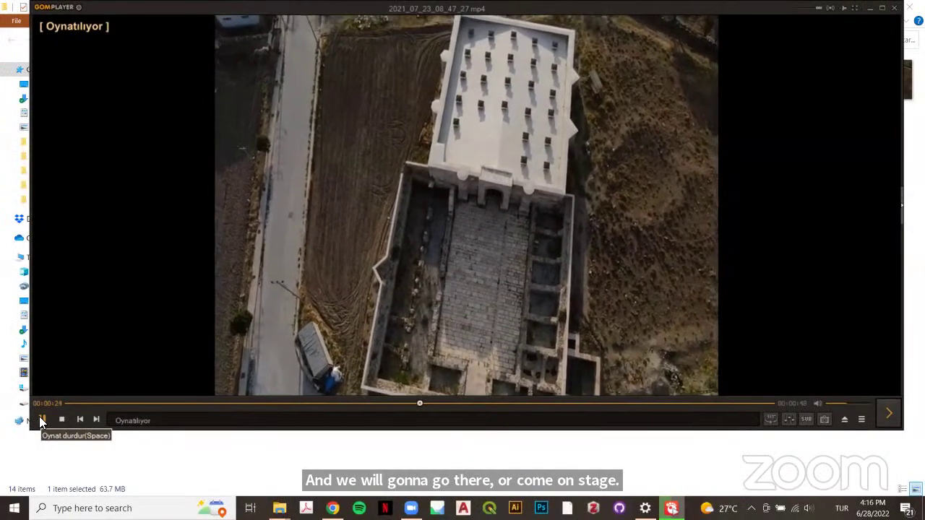
click(41, 420)
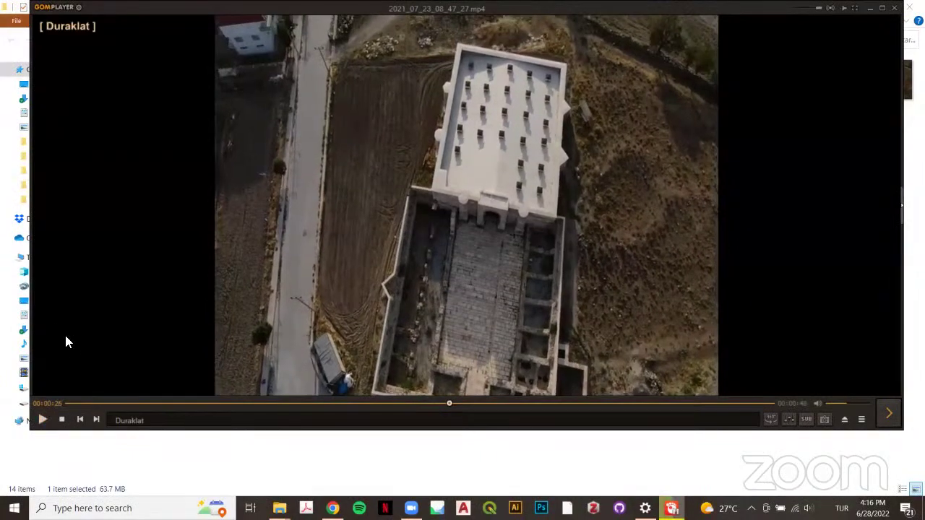
key(Print)
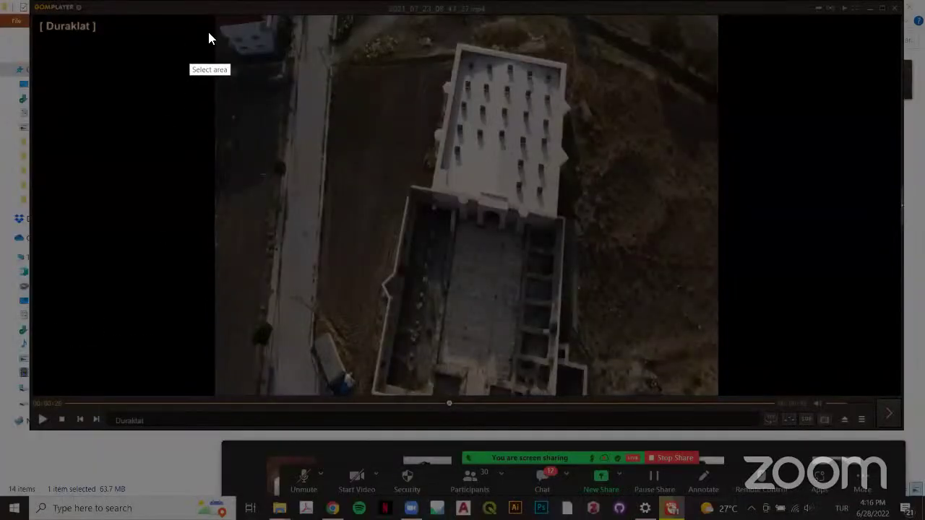
drag(214, 16, 716, 396)
click(695, 410)
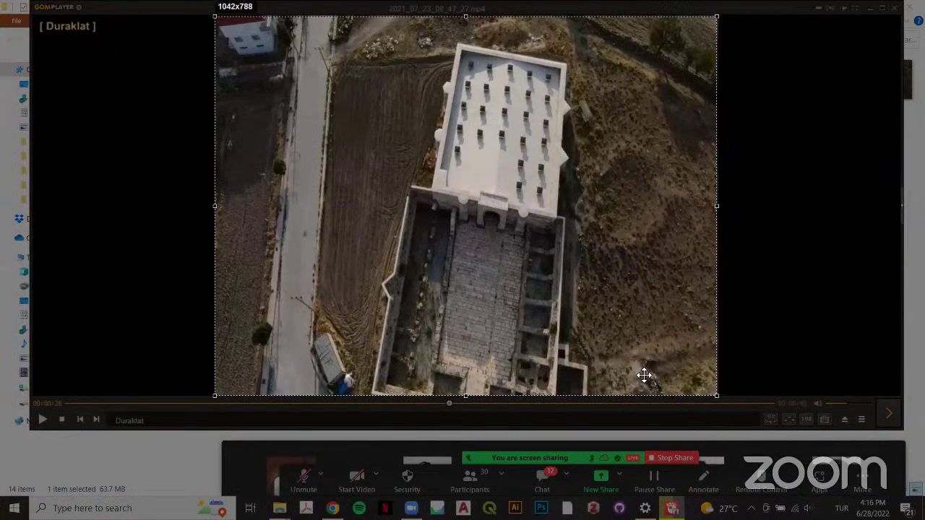
scroll(384, 221, down, 5)
text(c)
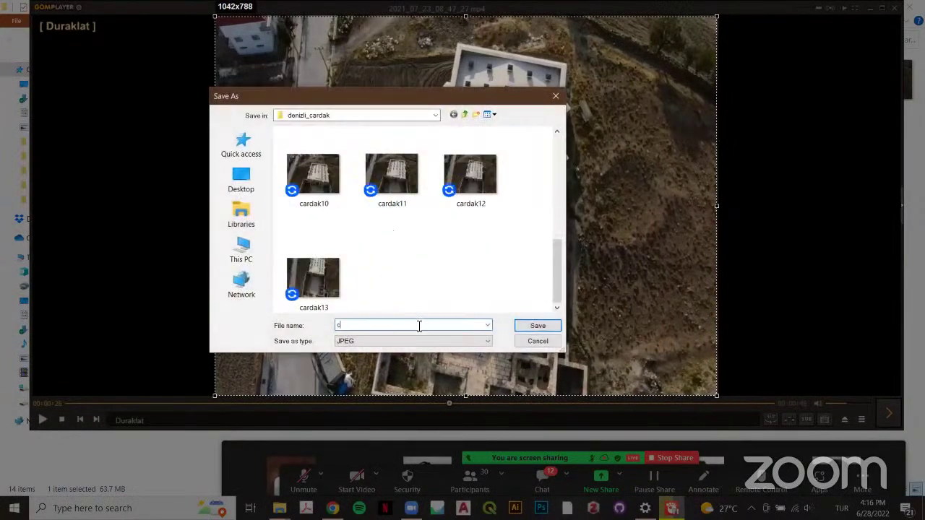
text(ardak)
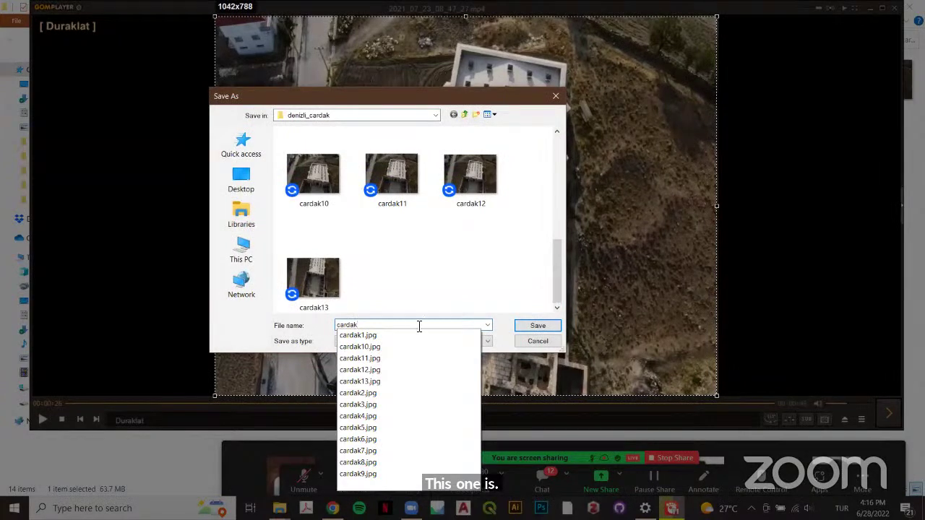
text(14)
key(BackSpace)
text(4)
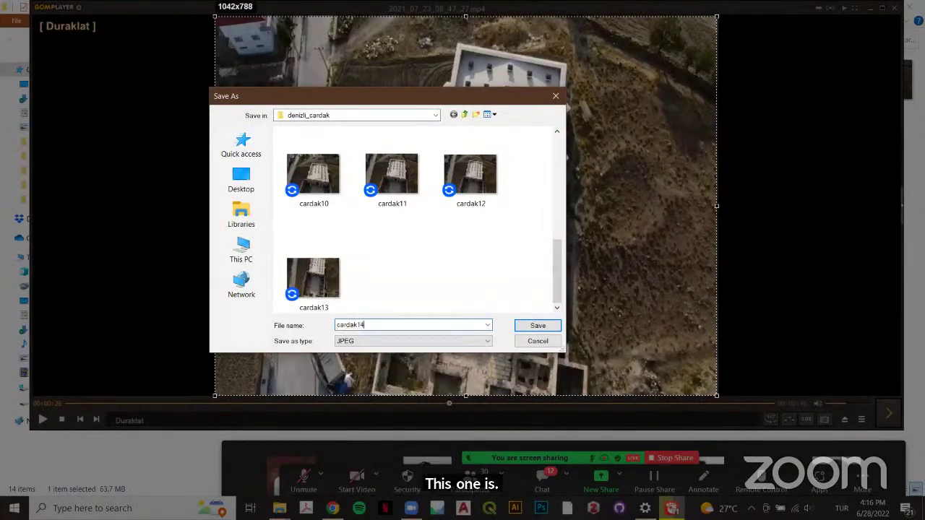
key(Return)
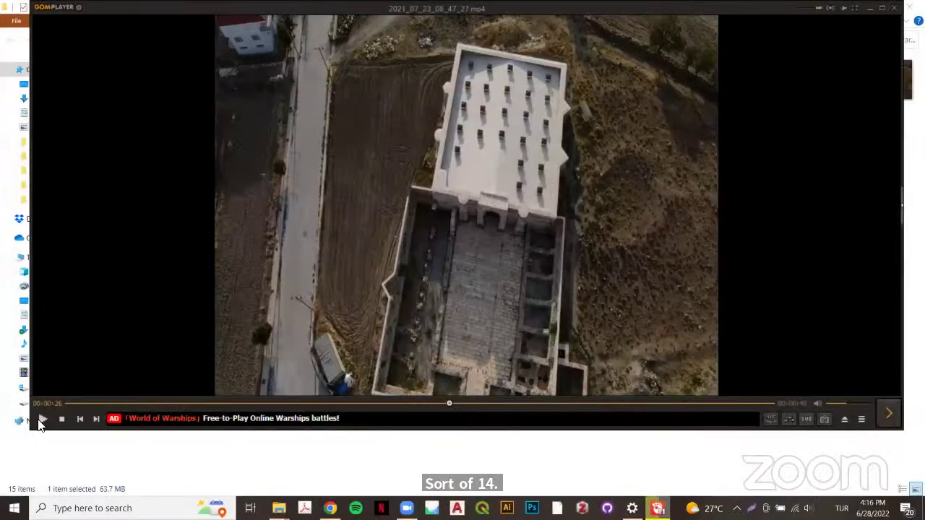
Advance the video to about 29 seconds, capture the full frame area, and save it as cardak15 in denizli_cardak
click(41, 420)
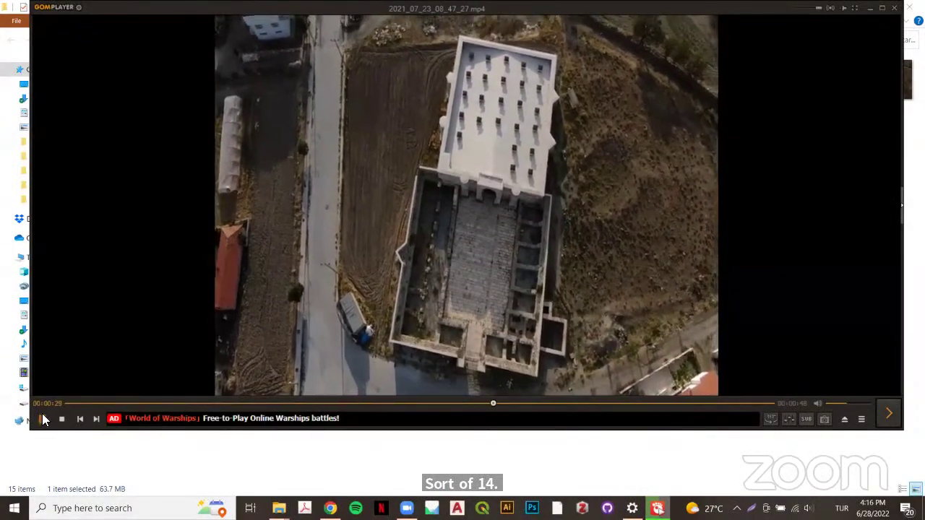
click(42, 419)
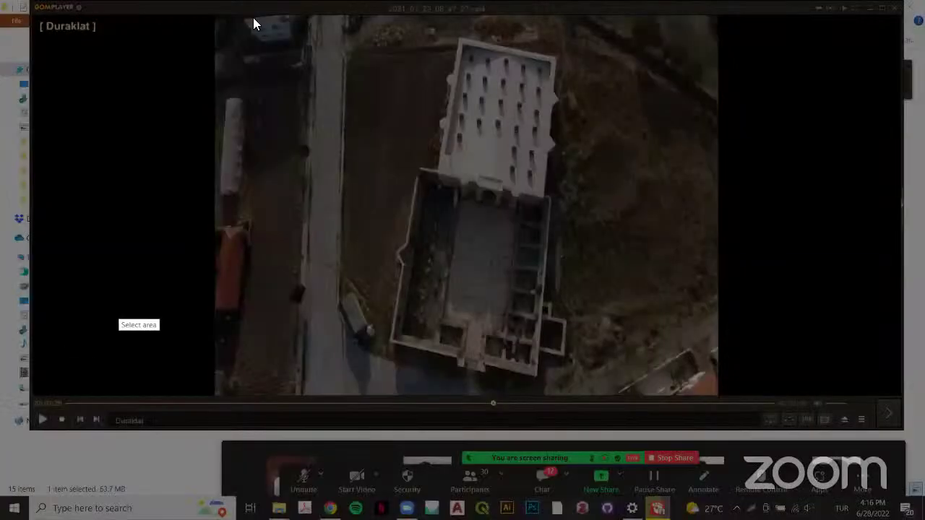
drag(215, 16, 719, 398)
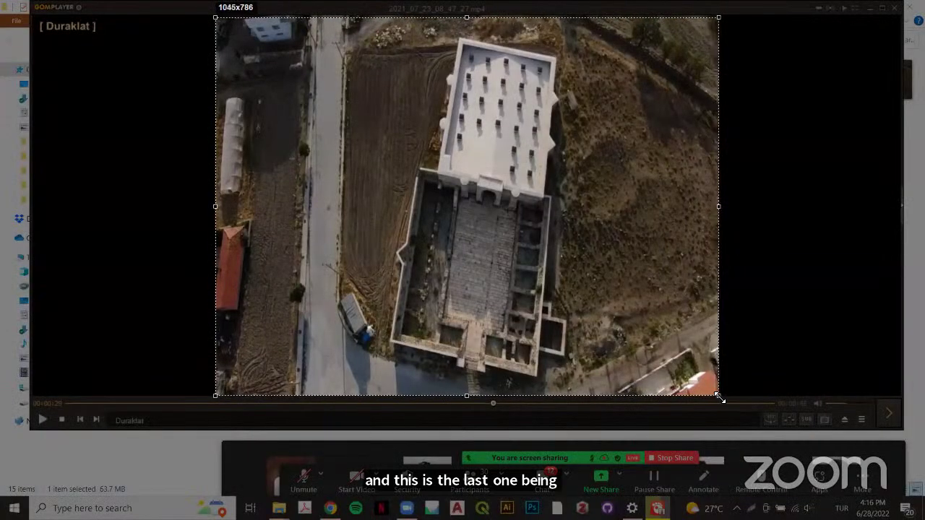
click(695, 403)
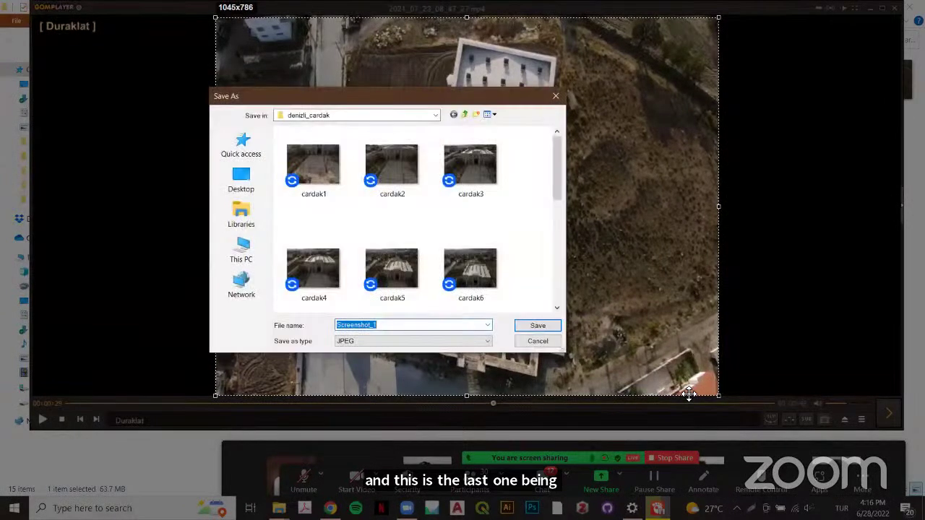
text(cardak)
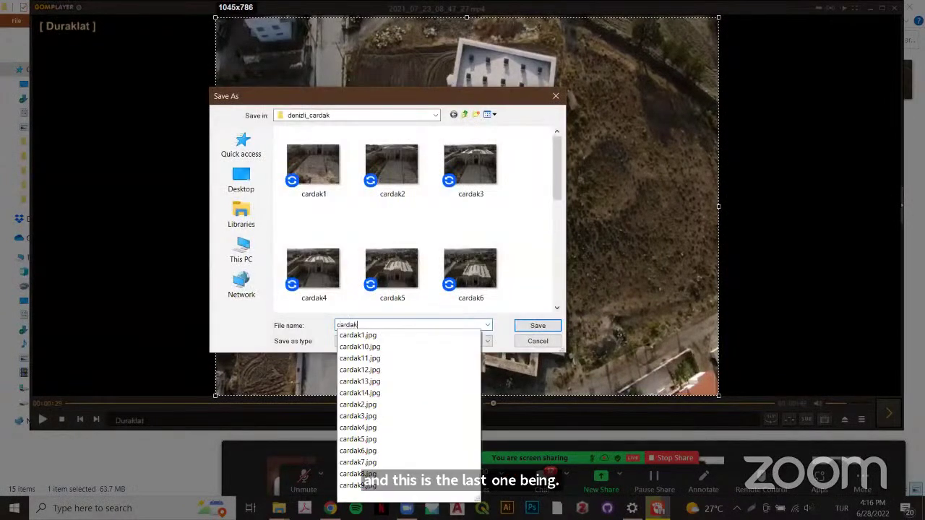
text(15)
key(Return)
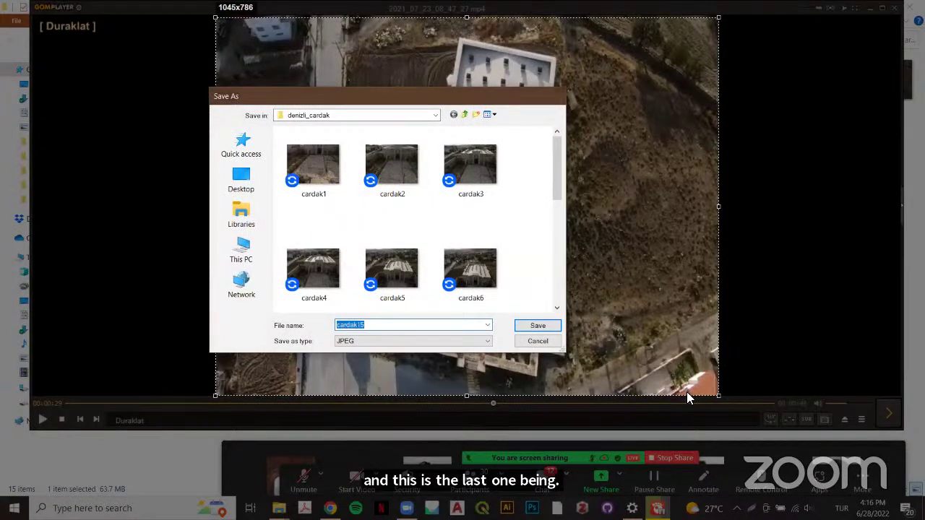
Close the video player, declining its update, and switch to Agisoft Metashape
click(896, 12)
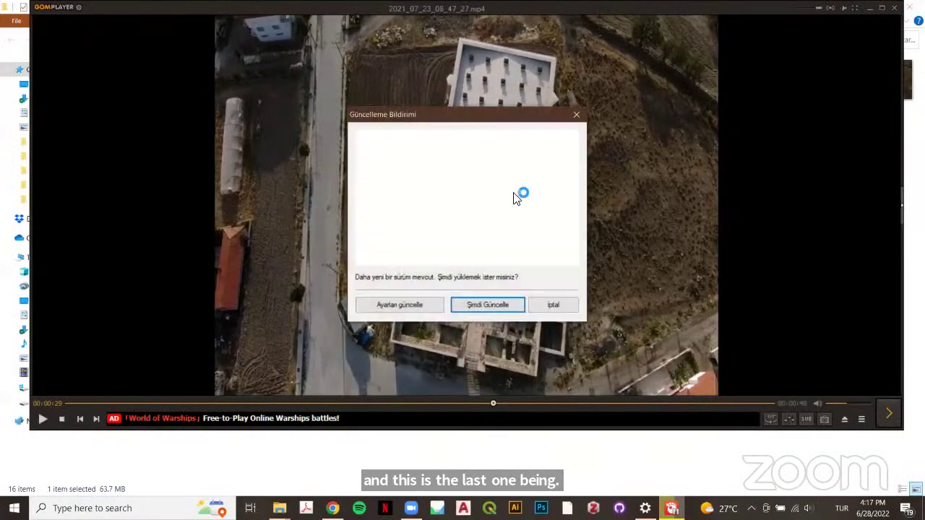
click(542, 307)
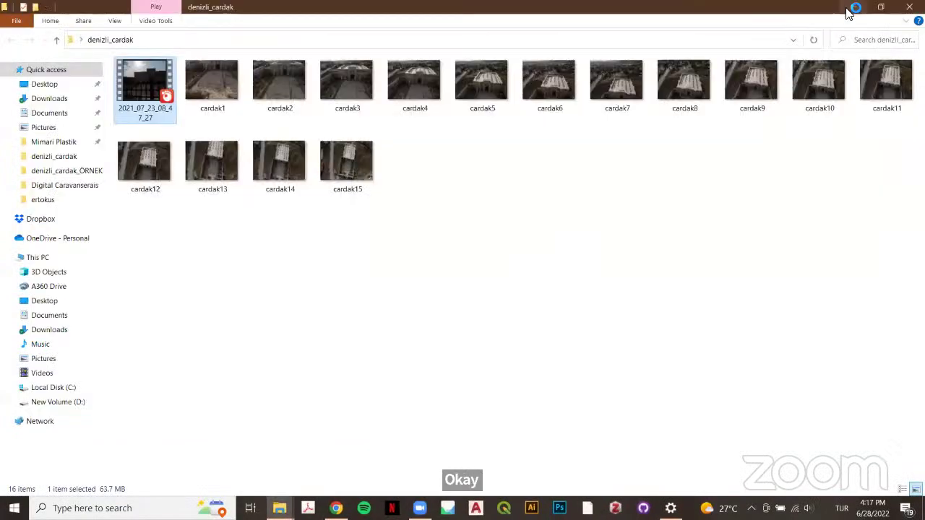
click(883, 8)
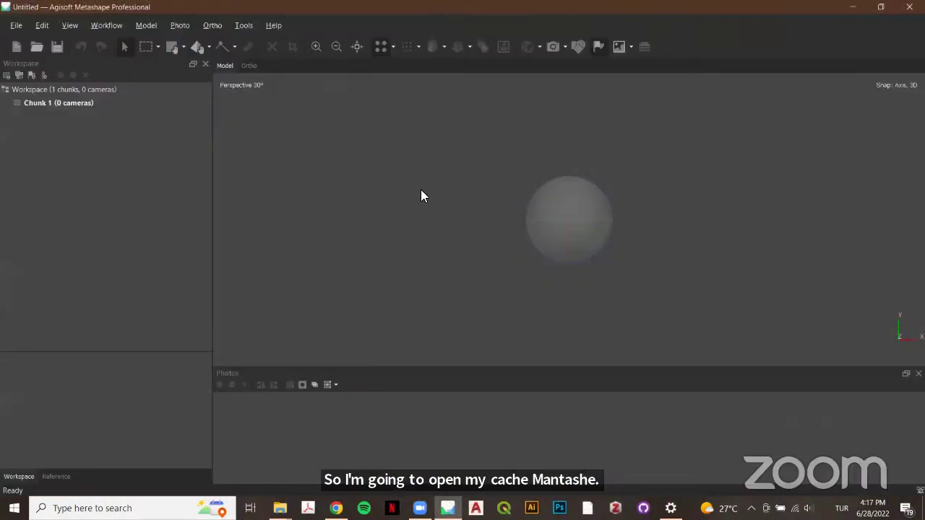
Add photos cardak1 through cardak15 from the Desktop's denizli_cardak folder to Chunk 1 and expand its camera list
click(112, 26)
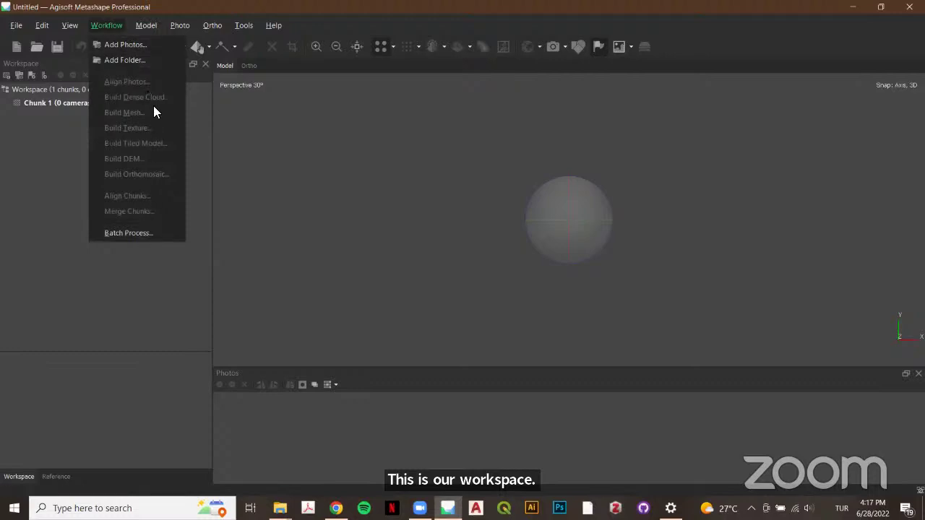
click(233, 165)
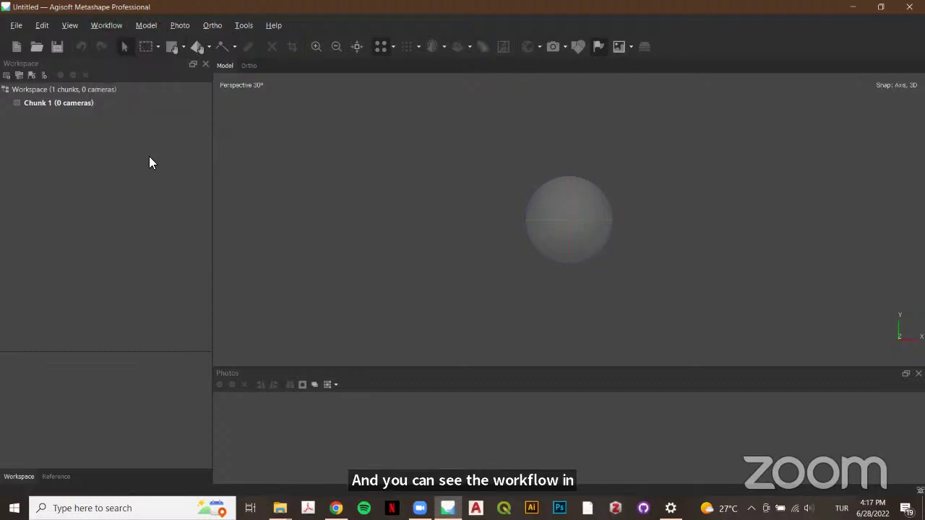
click(19, 77)
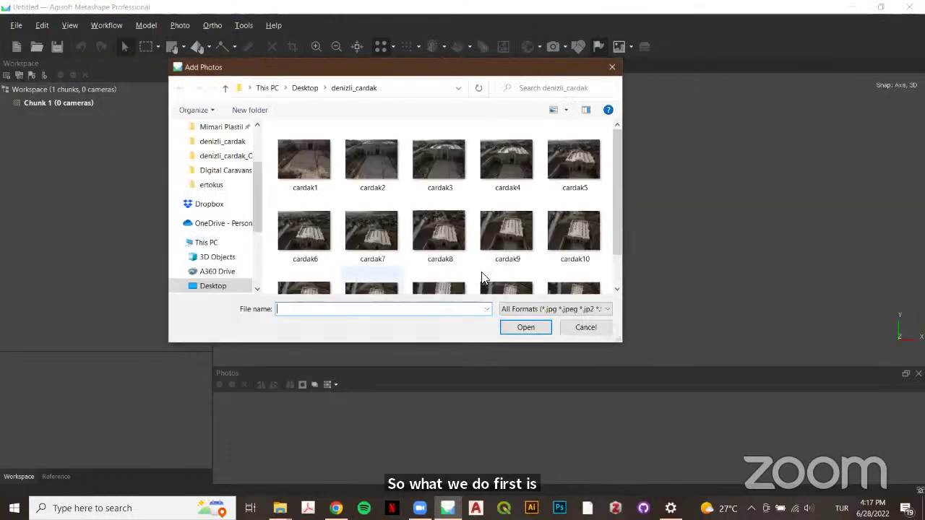
click(312, 87)
double_click(289, 237)
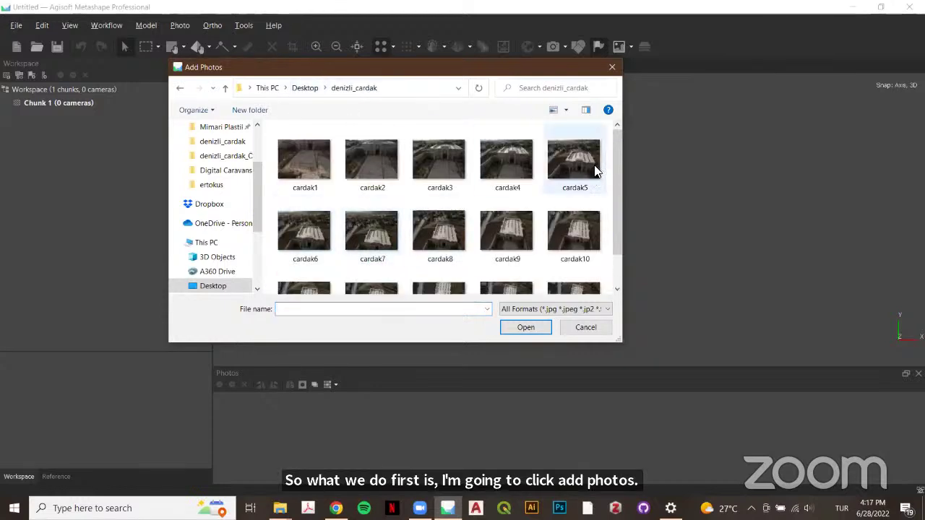
drag(617, 164, 617, 236)
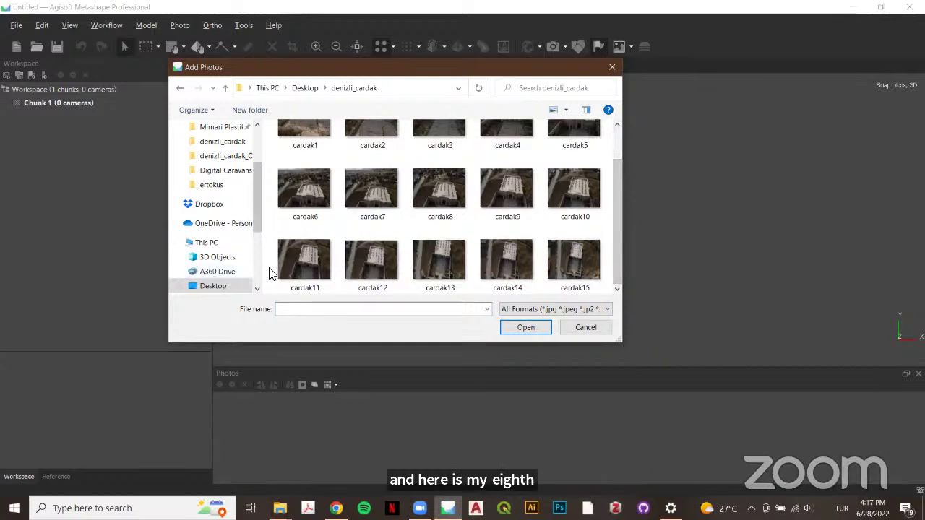
drag(270, 267, 622, 91)
scroll(445, 221, down, 2)
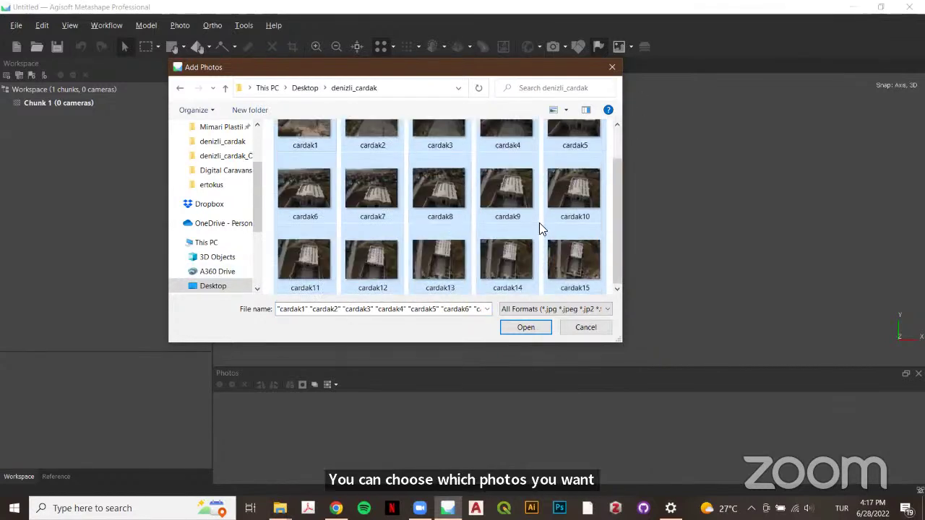
click(523, 328)
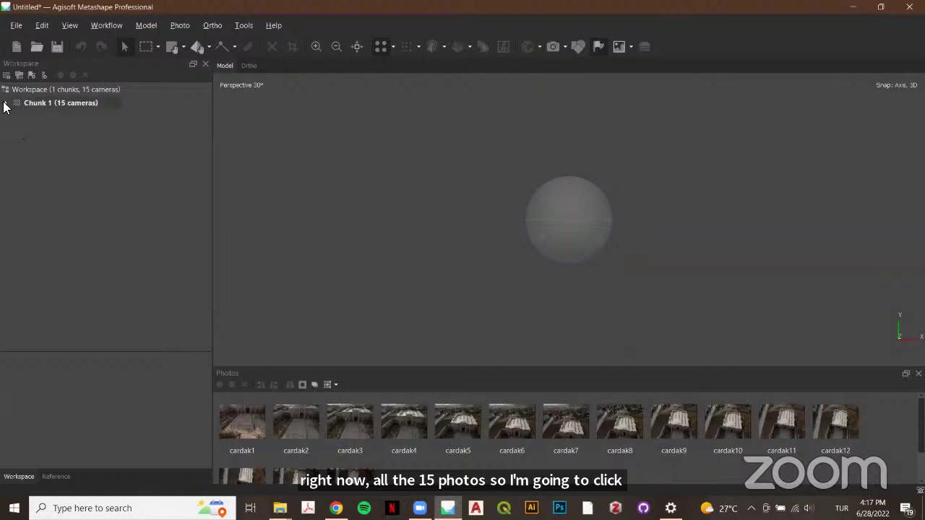
click(5, 102)
click(19, 116)
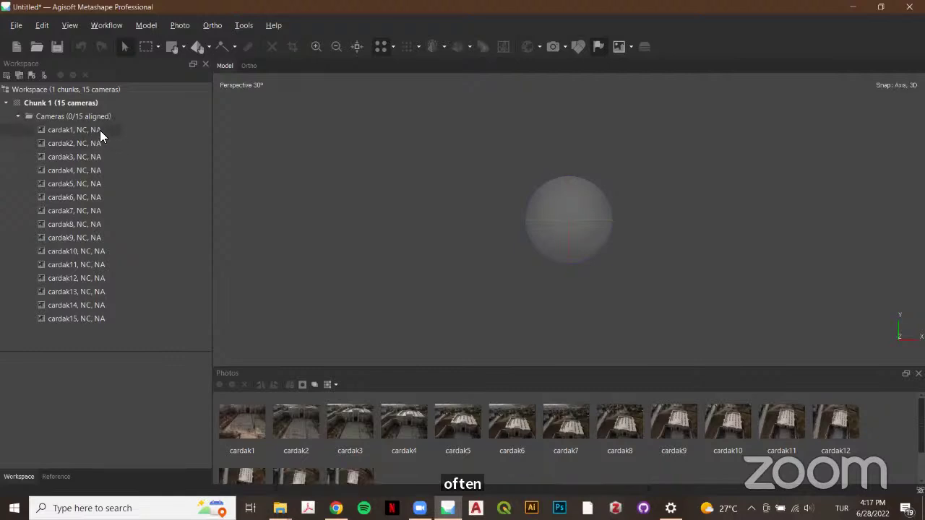
Align the photos at High accuracy with generic preselection, a key point limit of 40,000 and a tie point limit of 4,000
click(120, 27)
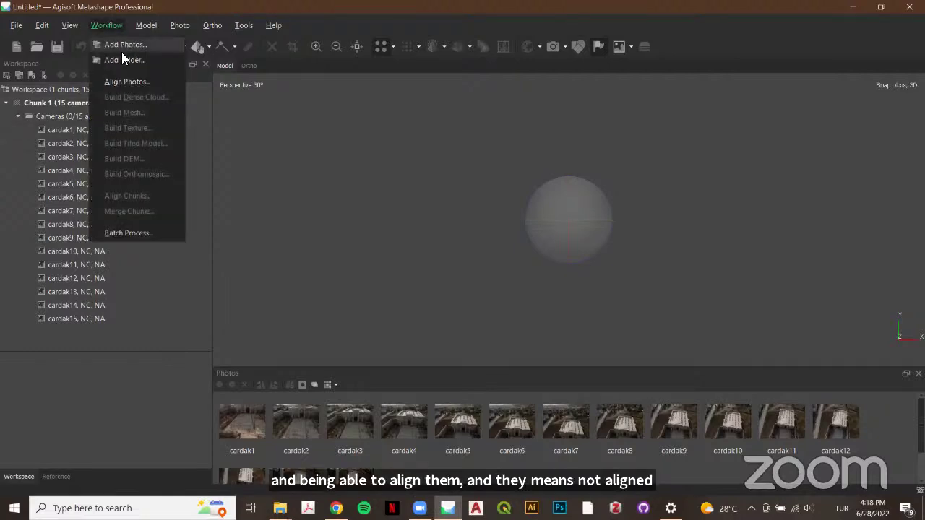
click(127, 81)
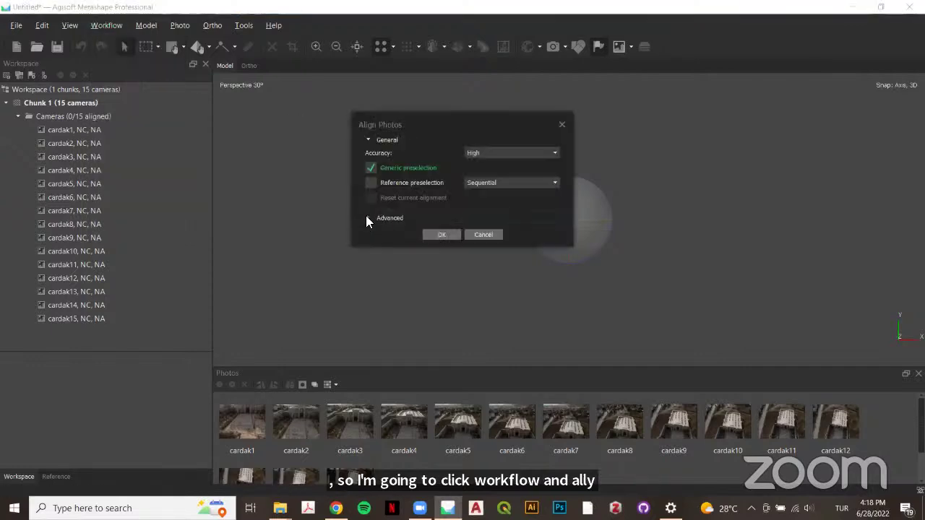
click(365, 218)
drag(413, 121, 432, 117)
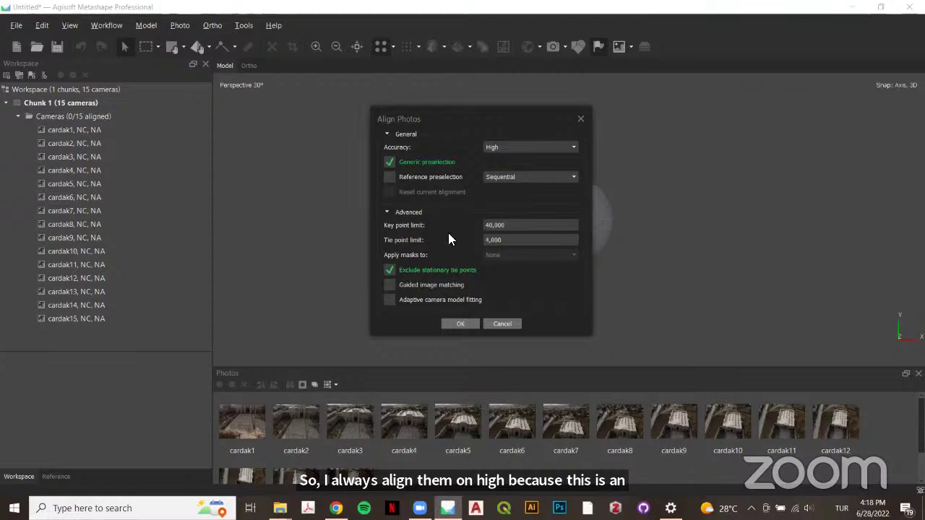
click(468, 325)
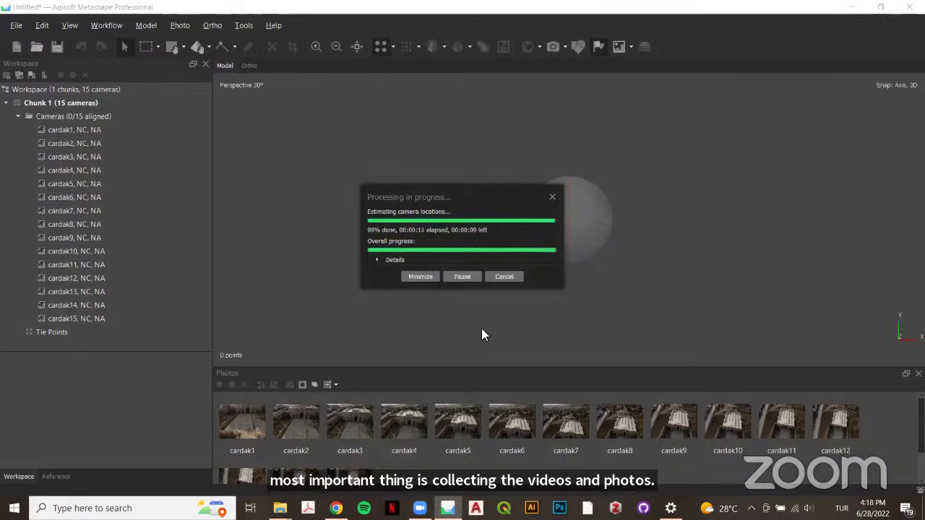
Delete the scattered tie points beyond the far end of the site using Rectangle Selection
mouse_move(542, 254)
mouse_down()
mouse_move(573, 240)
mouse_move(567, 245)
mouse_move(567, 202)
mouse_move(575, 218)
mouse_move(559, 231)
mouse_move(520, 244)
mouse_move(522, 226)
mouse_move(544, 221)
mouse_move(536, 267)
mouse_up()
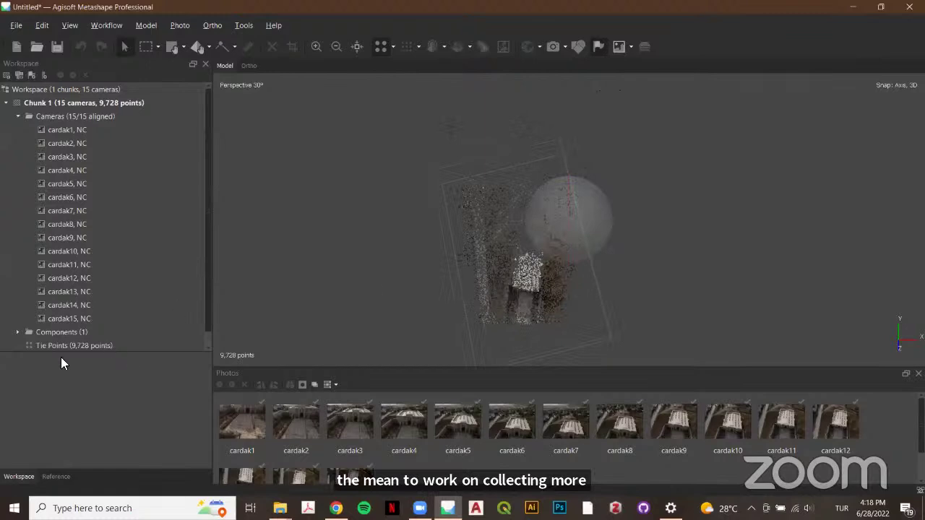
scroll(63, 340, down, 1)
drag(565, 238, 549, 271)
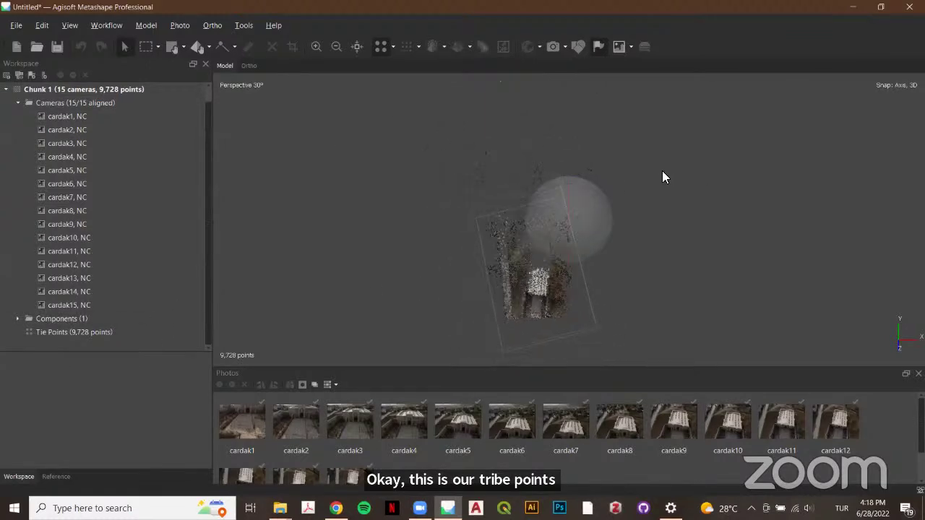
click(156, 48)
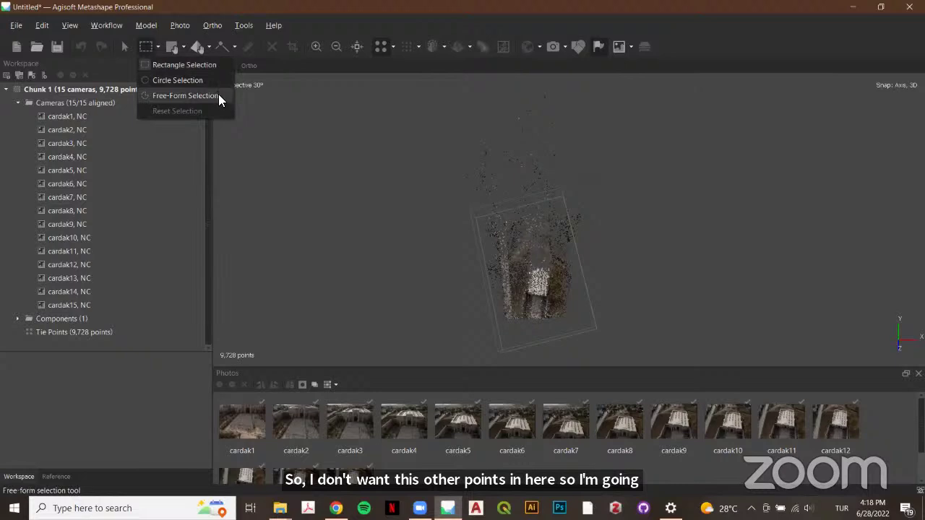
click(159, 64)
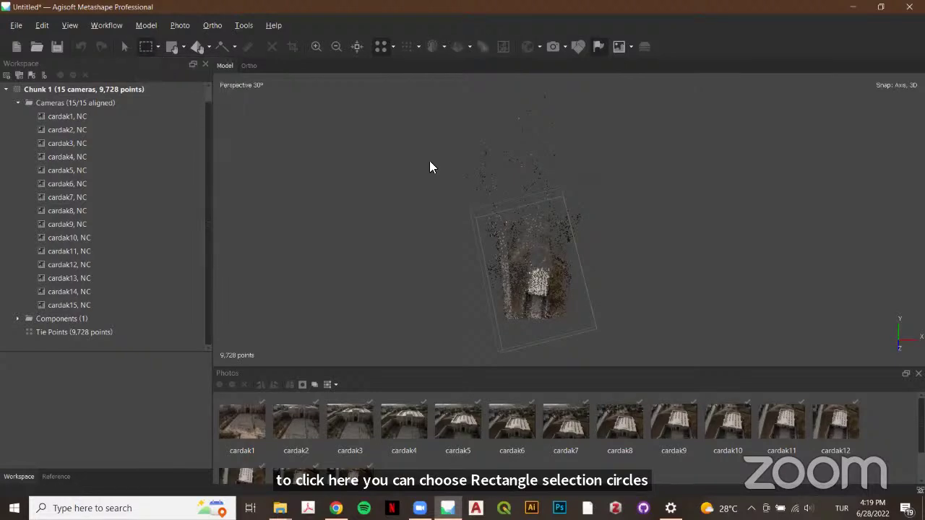
drag(421, 222, 752, 72)
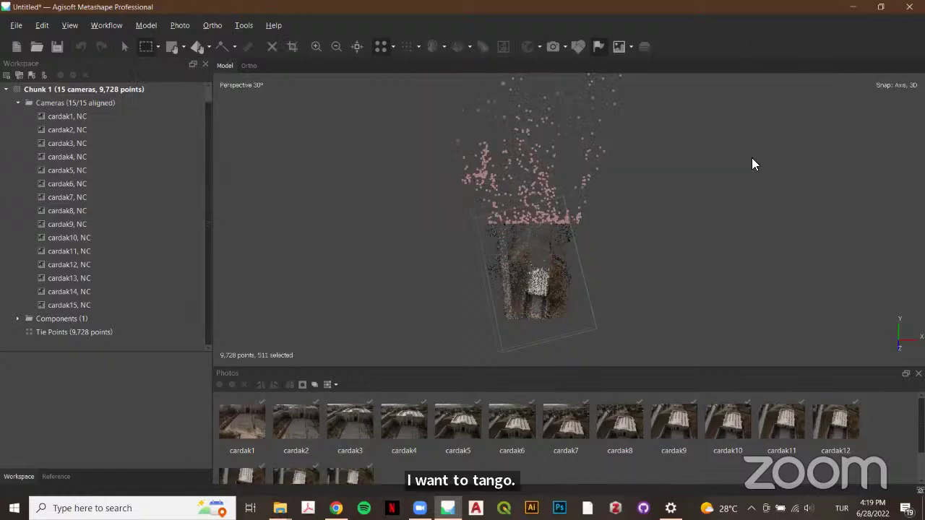
key(Delete)
Delete the remaining outlying tie points far away from the main cluster
scroll(633, 169, down, 5)
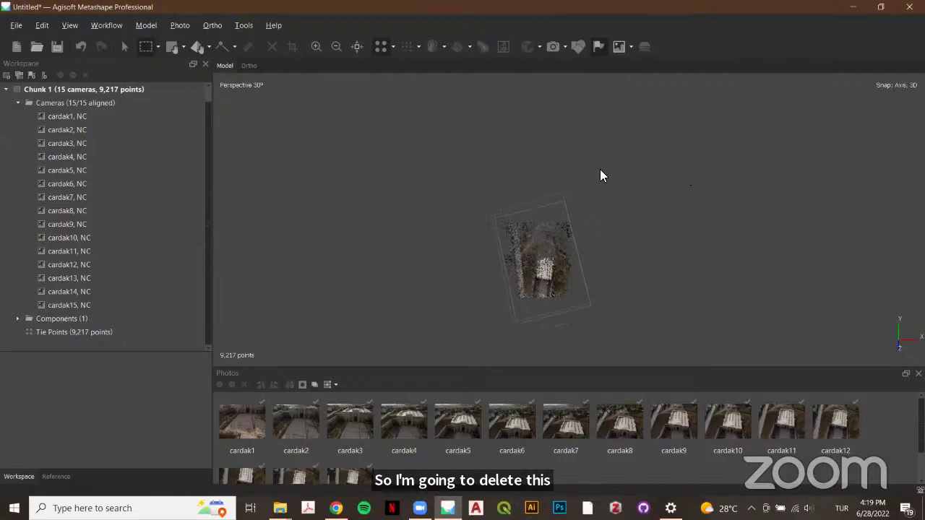
drag(554, 269, 527, 282)
drag(690, 190, 751, 71)
key(Delete)
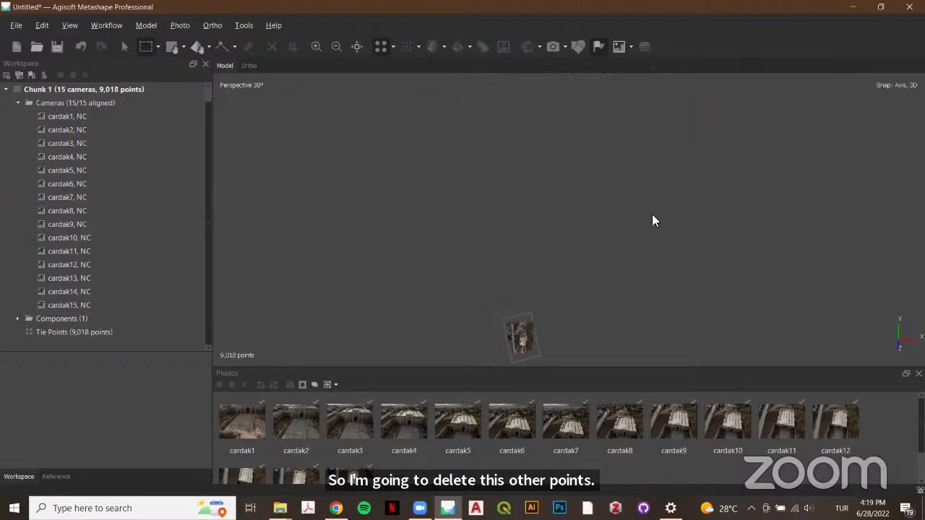
drag(651, 214, 558, 198)
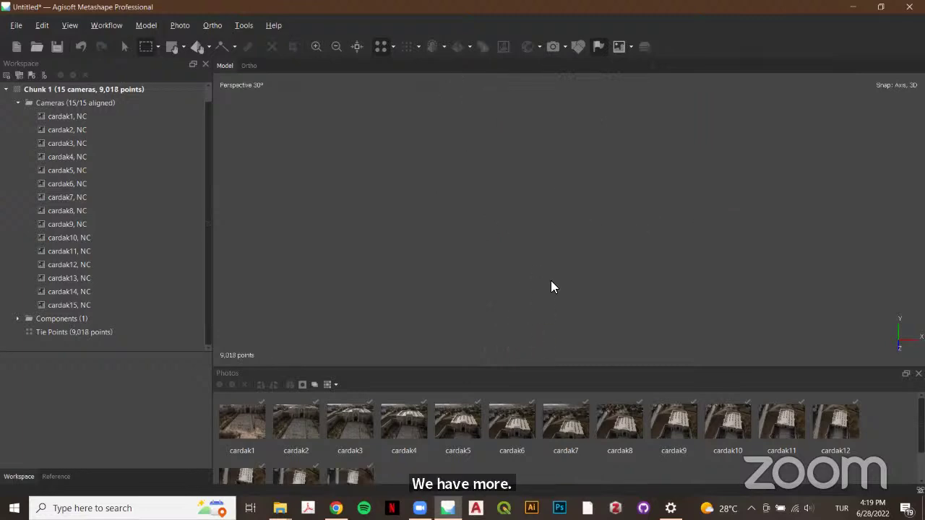
drag(539, 258, 429, 262)
drag(769, 46, 768, 119)
key(Delete)
Build a dense cloud at Medium quality with Mild depth filtering and calculated point colors
scroll(548, 326, up, 3)
drag(548, 306, 553, 231)
scroll(548, 249, up, 3)
scroll(547, 254, up, 2)
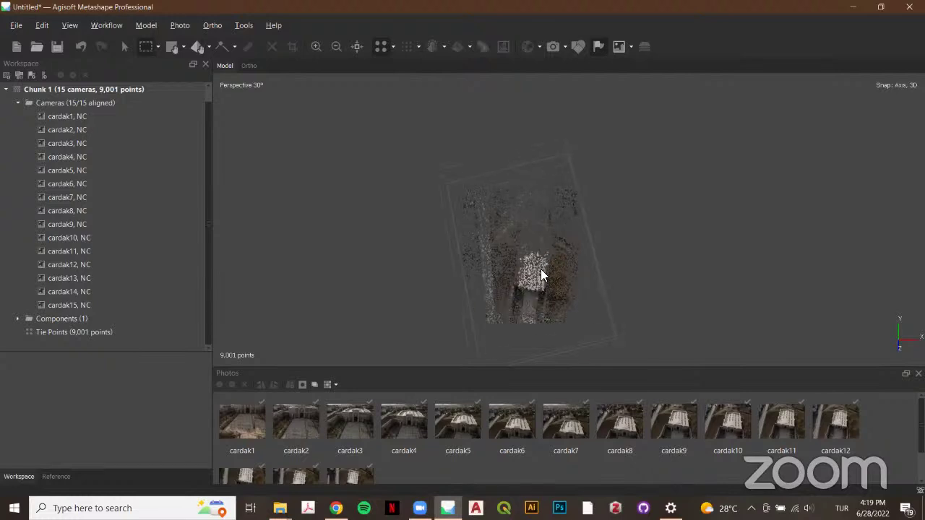
click(111, 23)
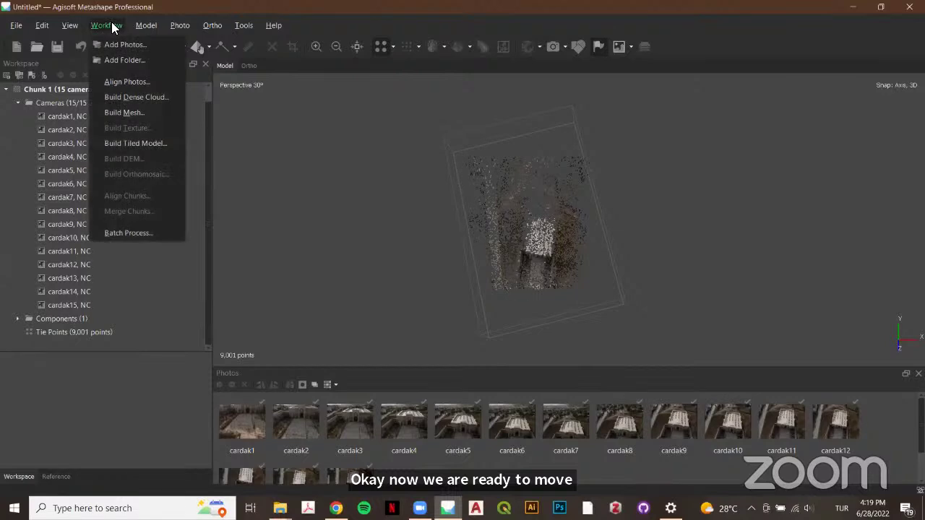
click(172, 97)
click(378, 230)
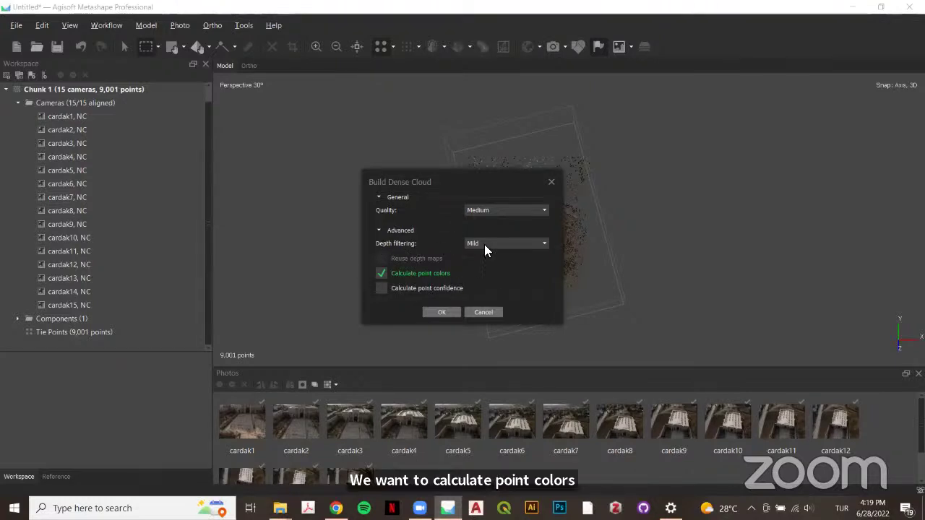
click(452, 315)
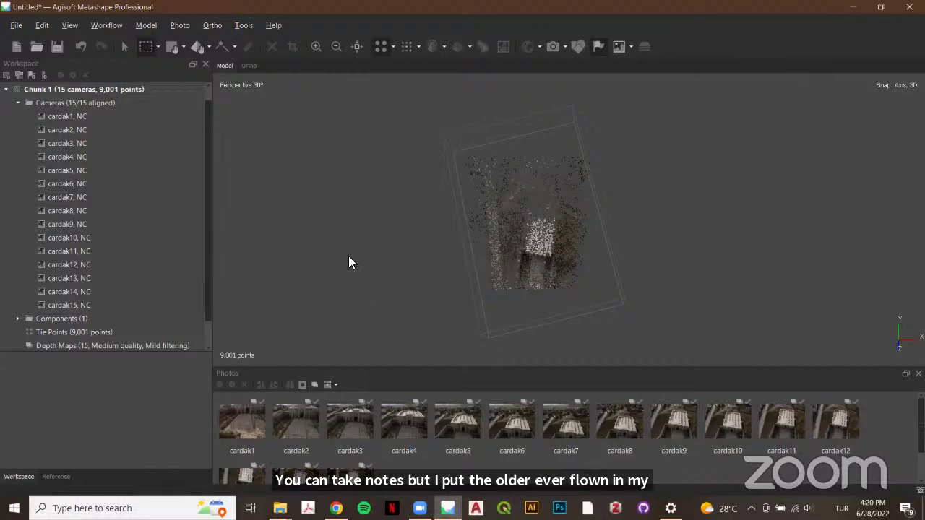
Collapse the camera list and display the dense cloud in the model view
scroll(119, 242, down, 2)
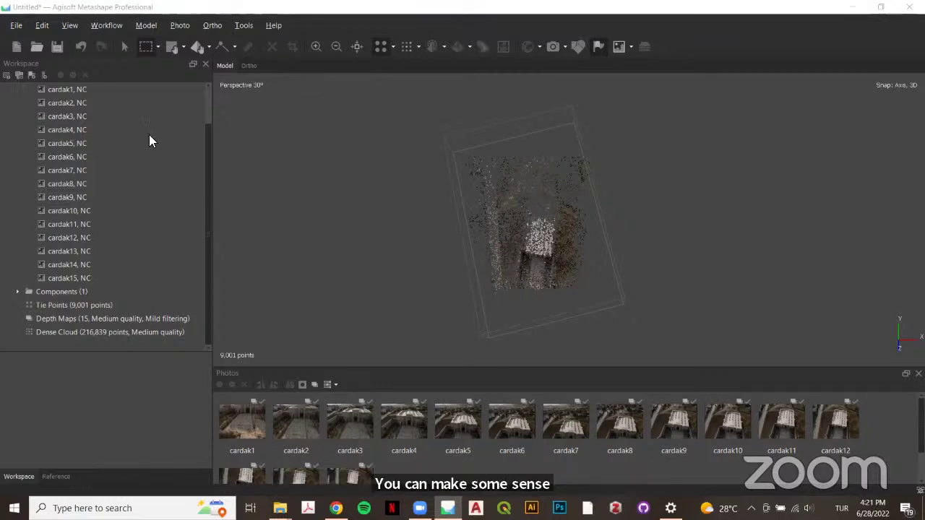
scroll(80, 144, up, 2)
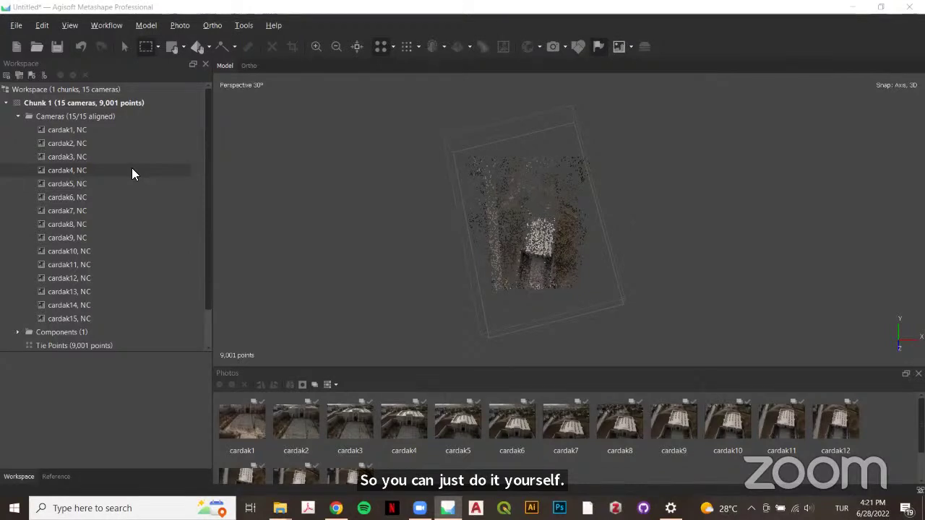
click(18, 116)
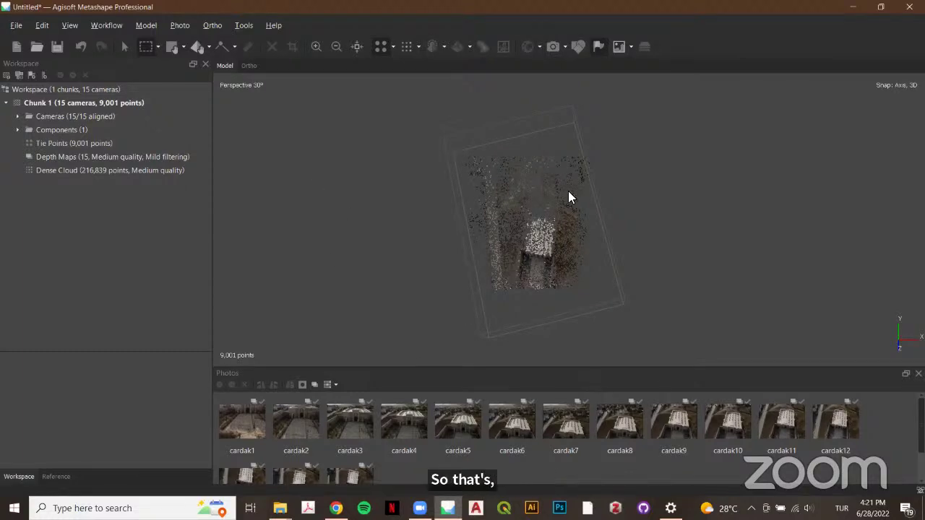
double_click(90, 169)
drag(536, 261, 502, 280)
scroll(517, 238, up, 2)
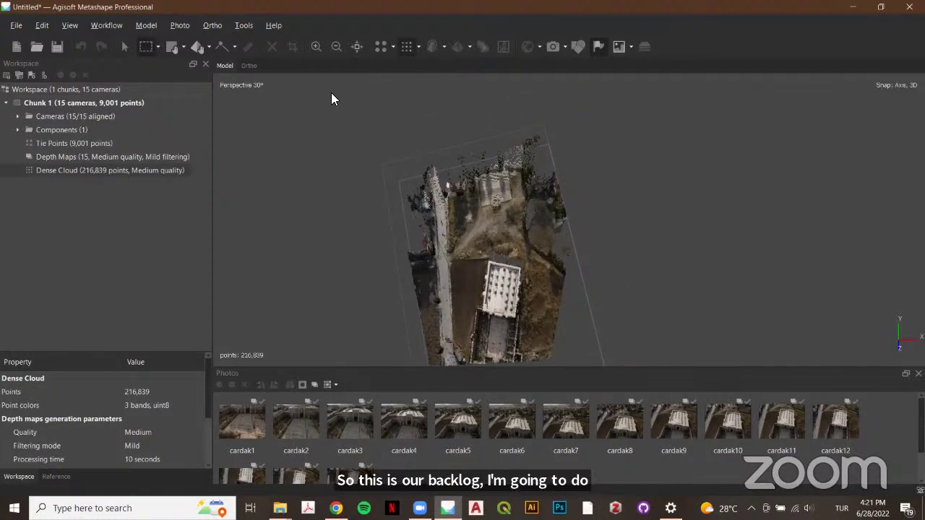
Delete the dense cloud points beyond the building's far end and along both sides, including the road strip
drag(331, 93, 638, 239)
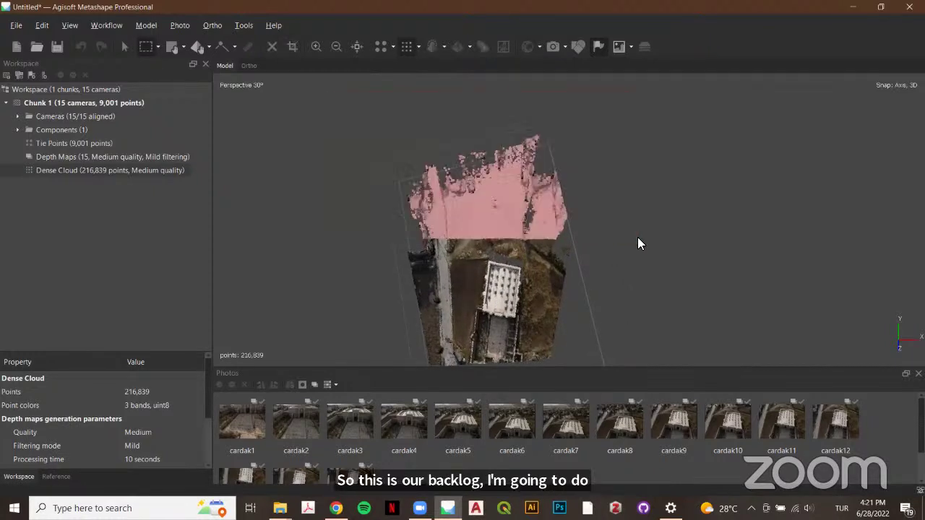
key(Delete)
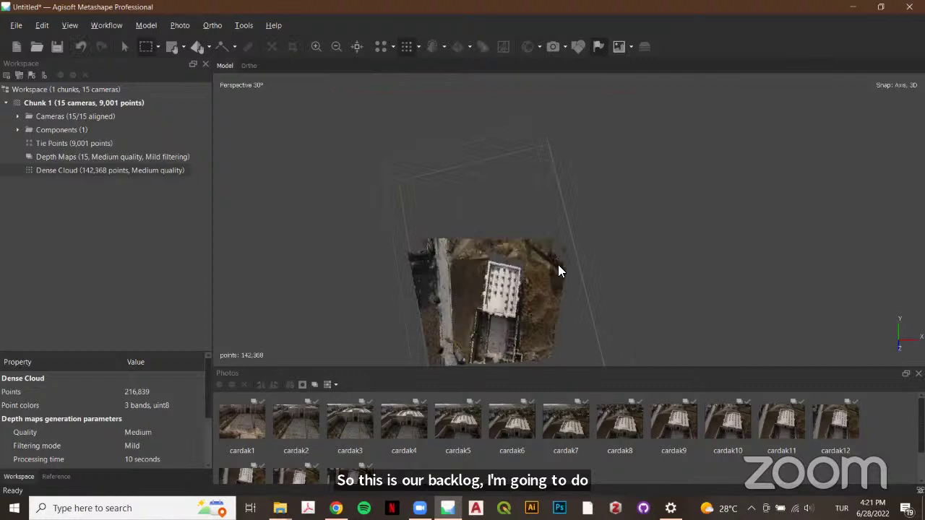
drag(557, 266, 360, 154)
drag(376, 123, 461, 335)
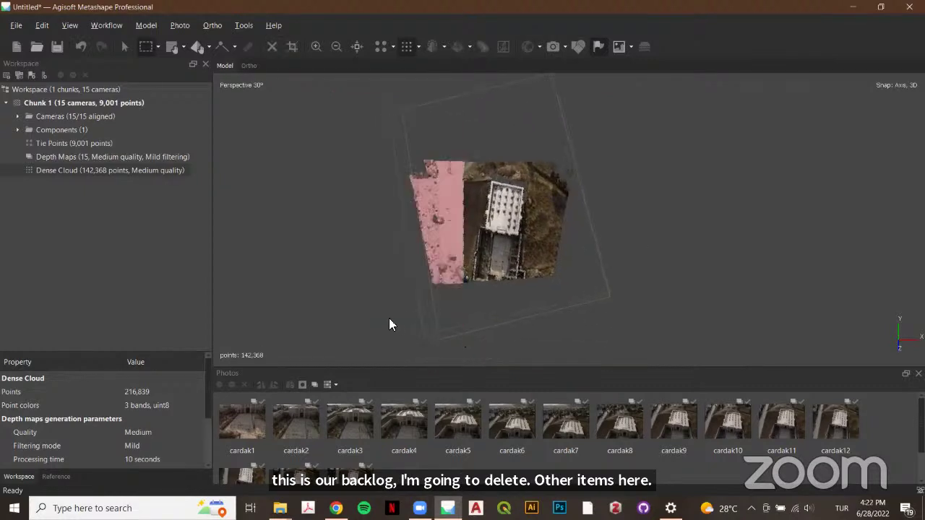
key(Delete)
drag(658, 150, 554, 349)
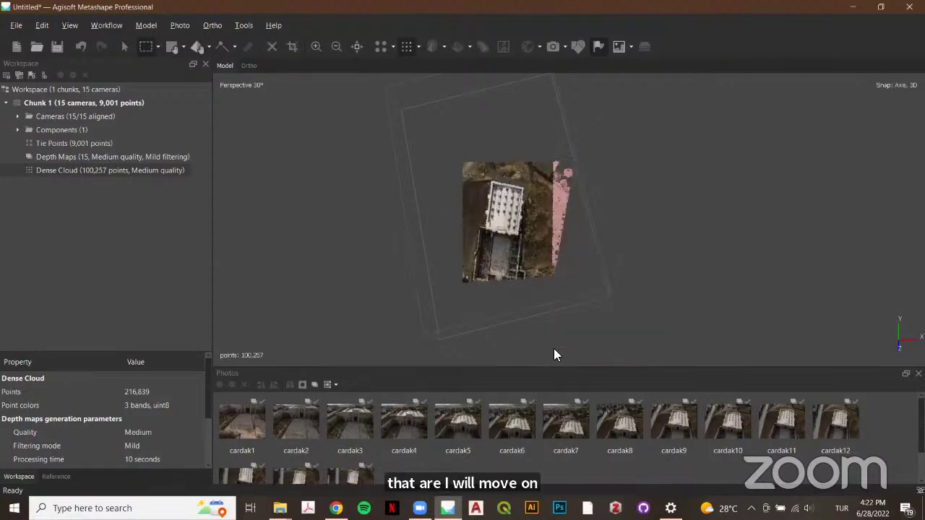
key(Delete)
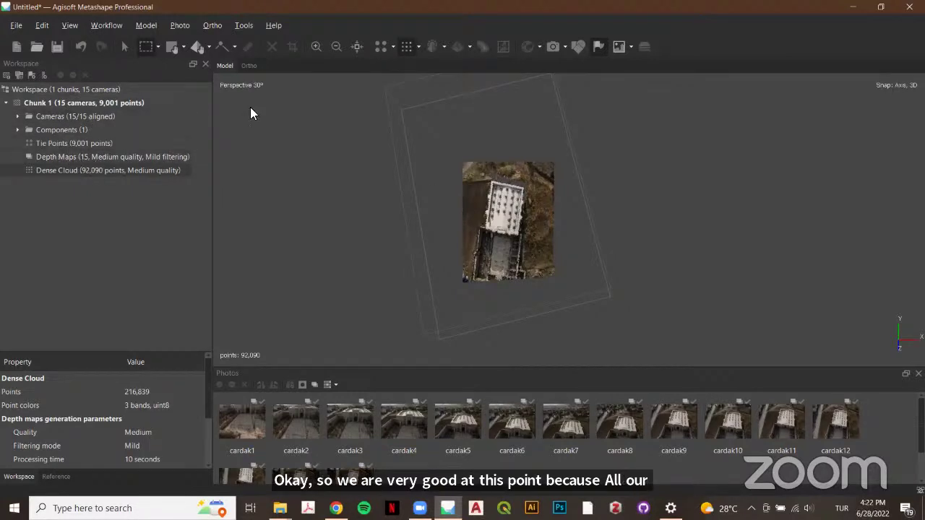
Inspect the trimmed dense cloud of the caravanserai from the front, up close and from above
click(124, 46)
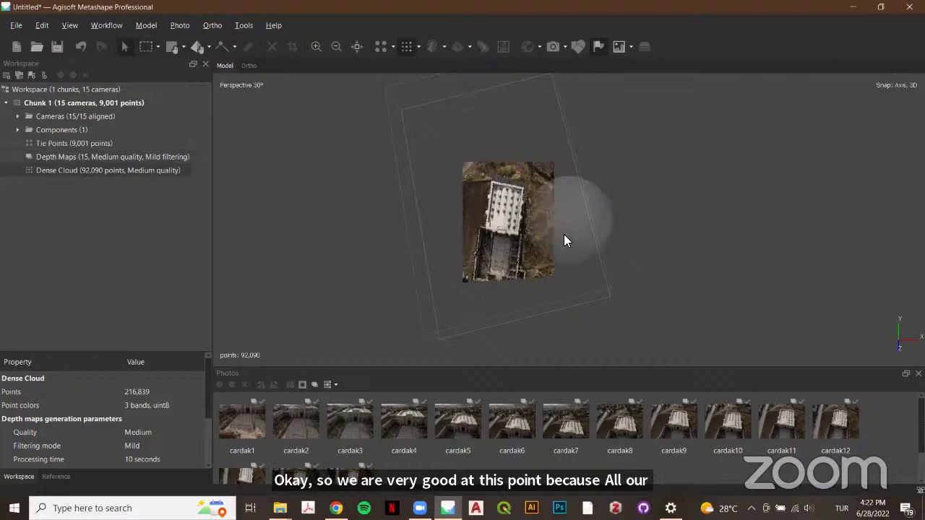
drag(563, 234, 575, 189)
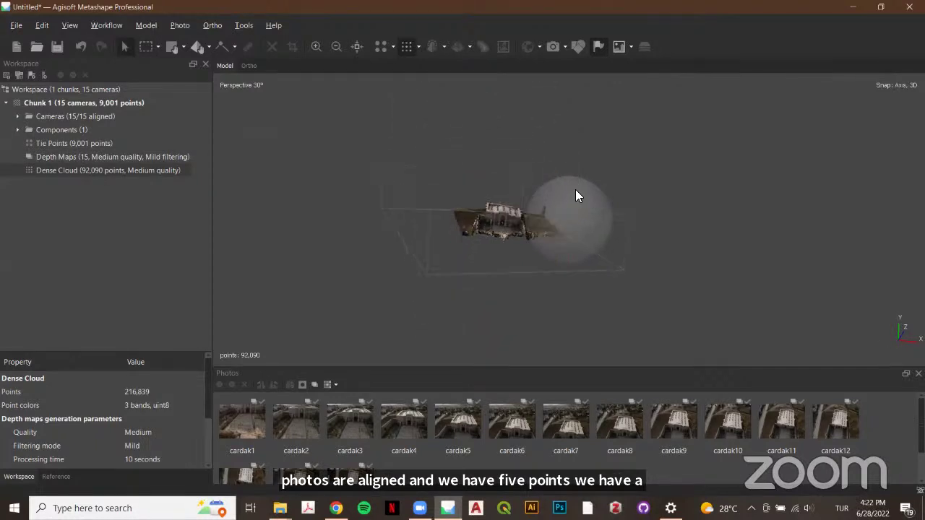
drag(481, 244, 563, 234)
scroll(473, 239, up, 5)
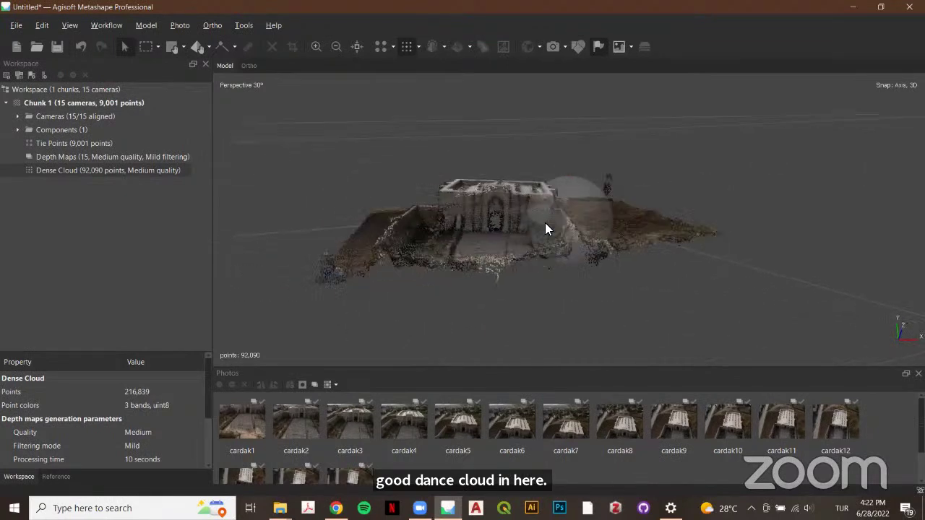
scroll(500, 207, up, 3)
scroll(500, 207, down, 6)
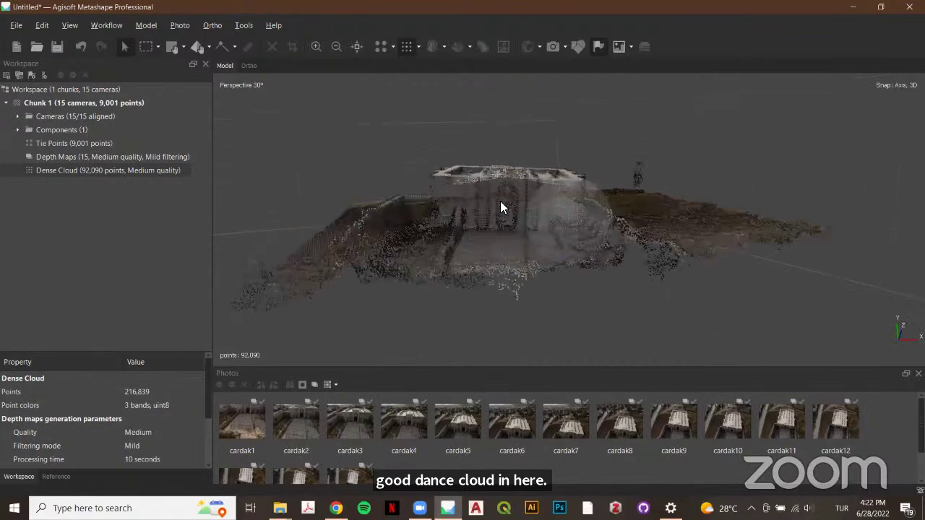
drag(570, 188, 569, 198)
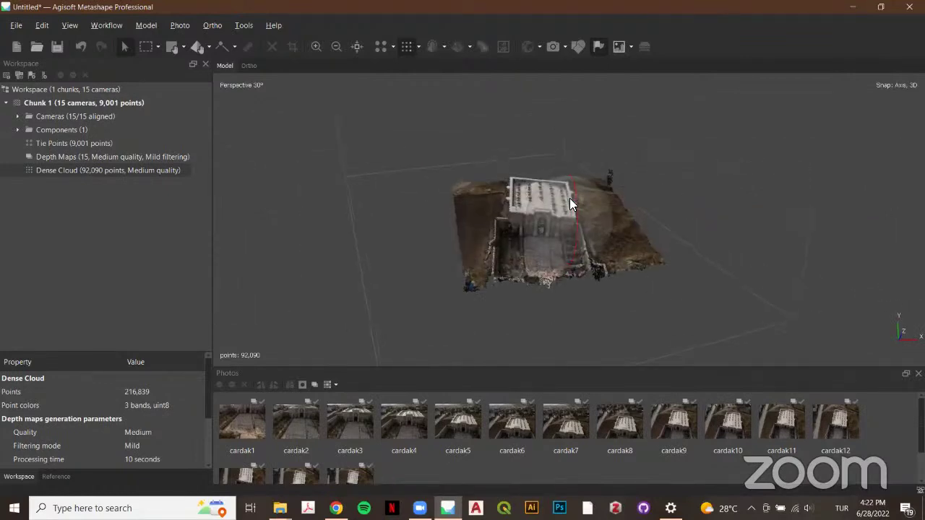
Build a mesh from the depth maps at Medium quality and Medium face count, calculating vertex colors and reusing depth maps
click(109, 26)
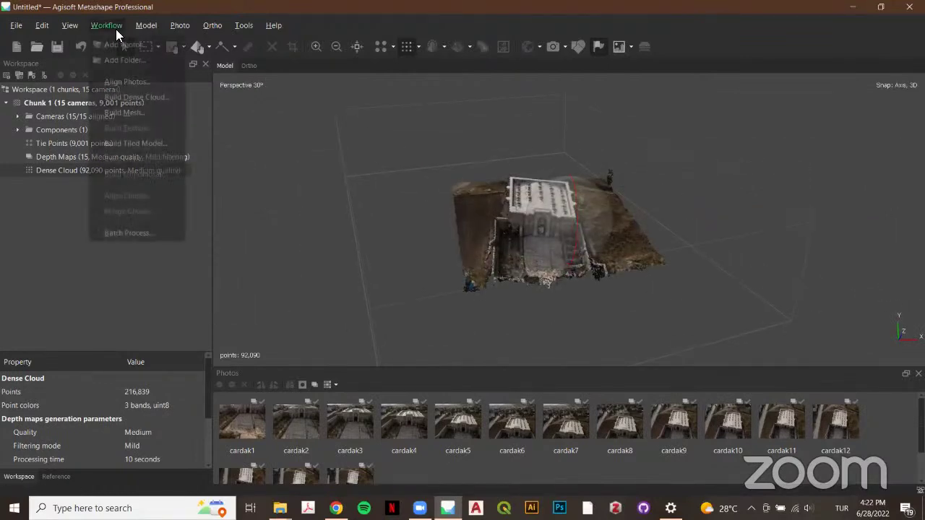
click(153, 113)
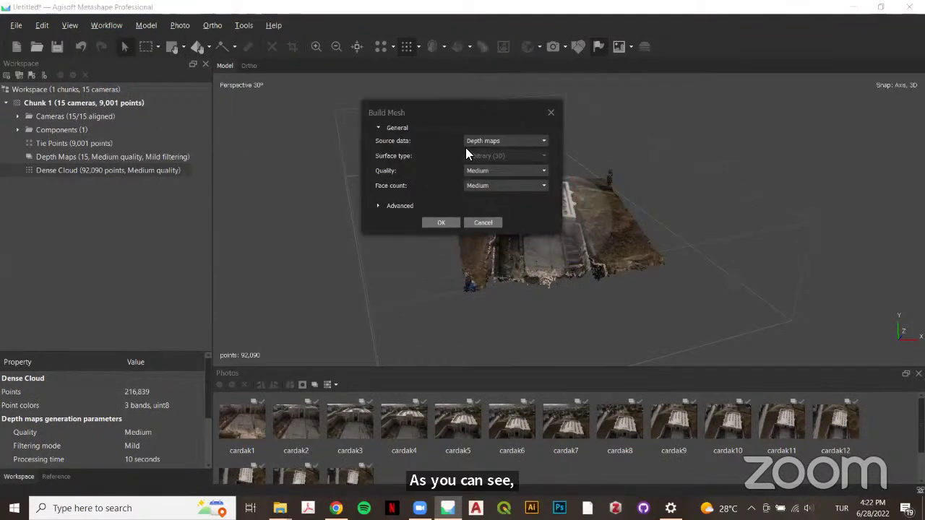
click(376, 206)
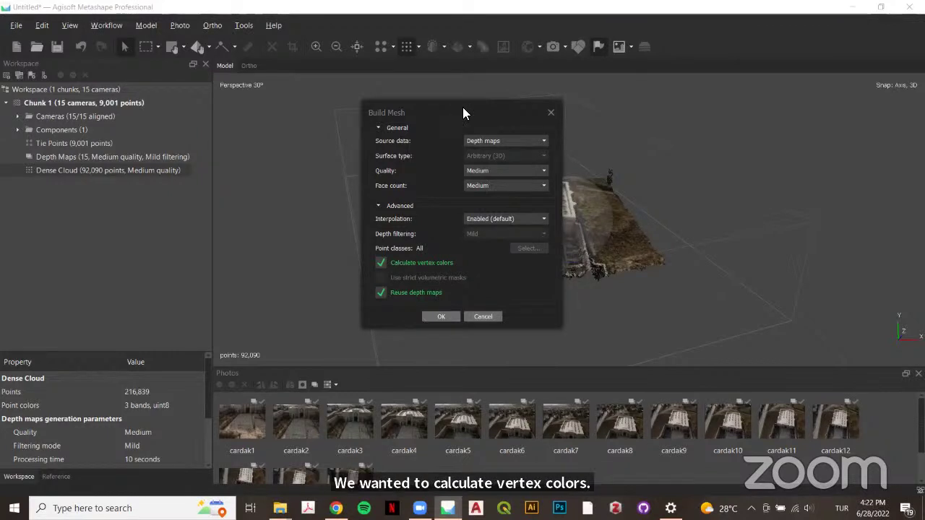
drag(463, 108, 489, 121)
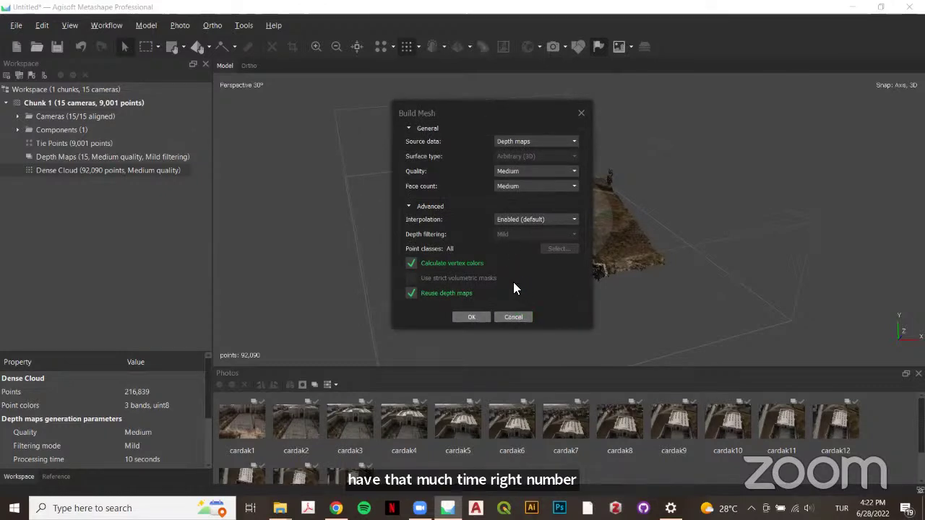
click(478, 315)
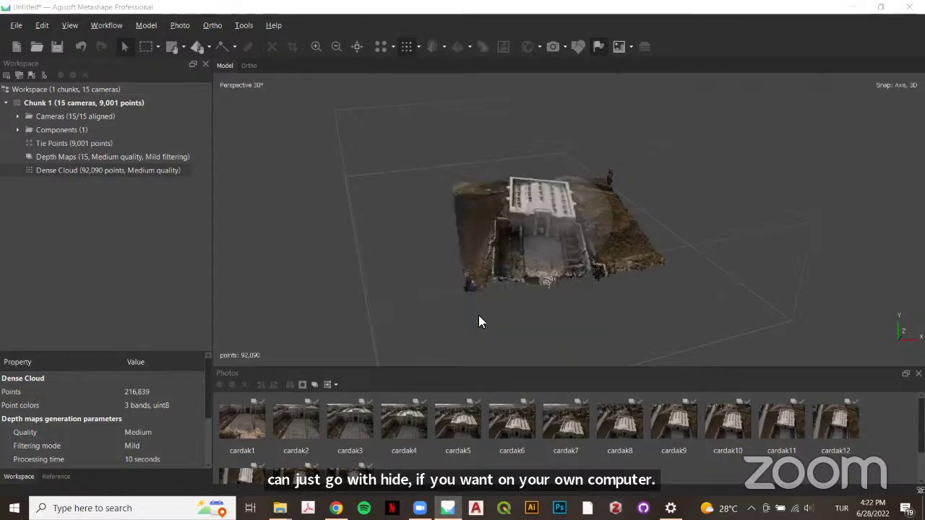
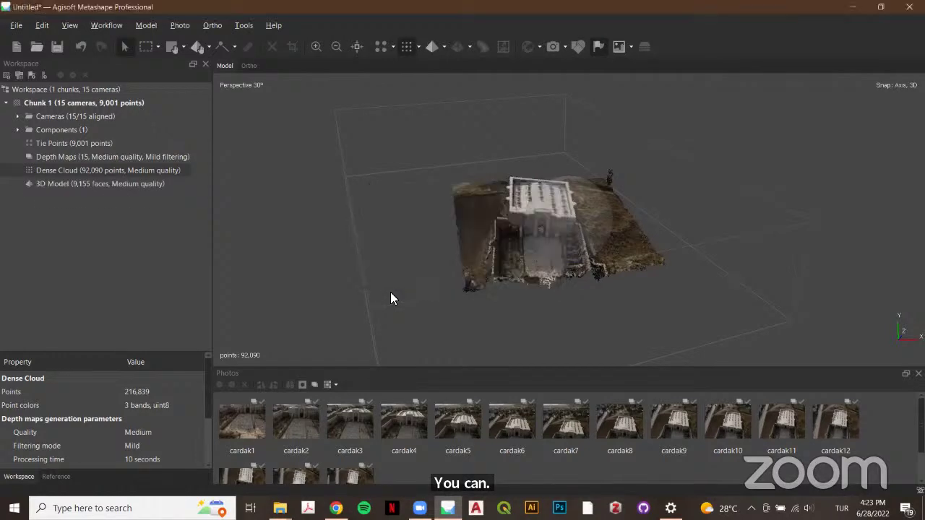
Display the 3D model in place of the dense cloud and view the untextured mesh from the front
drag(590, 243, 627, 255)
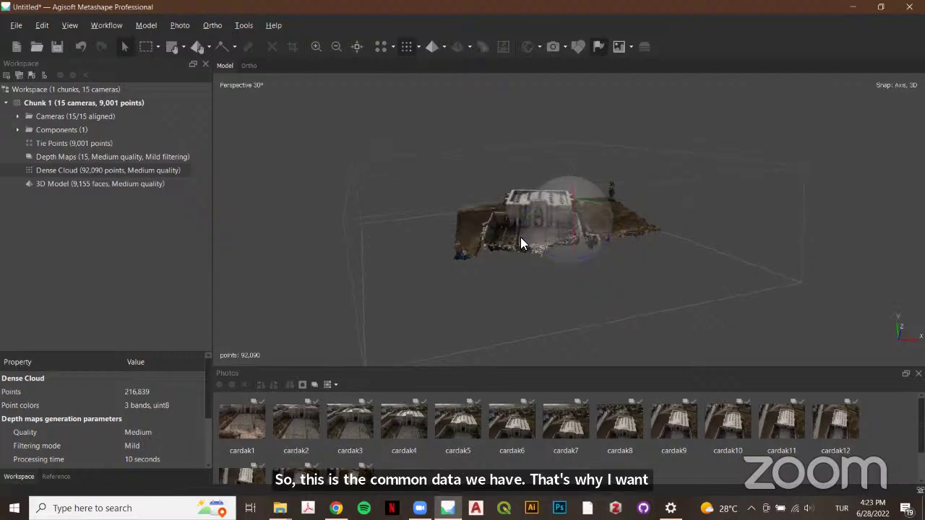
drag(535, 233, 533, 232)
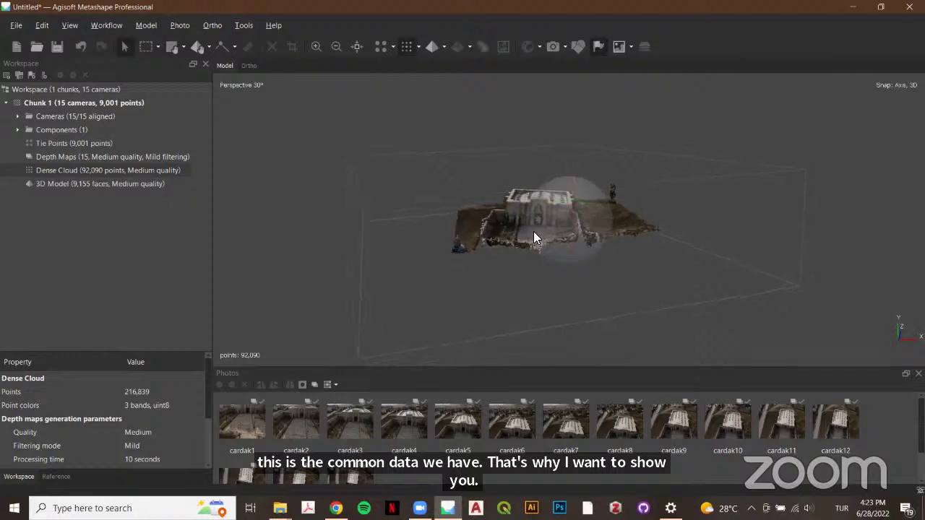
double_click(65, 184)
drag(523, 254, 546, 254)
drag(570, 221, 571, 213)
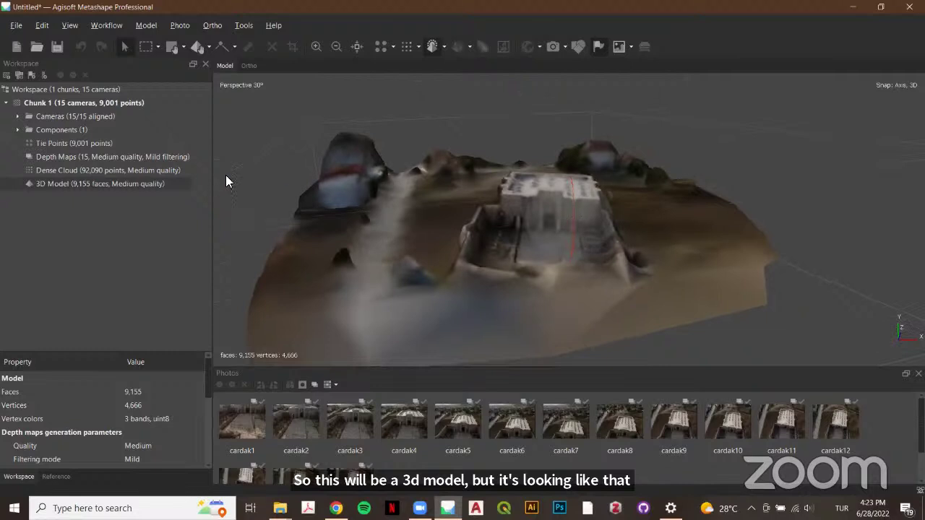
Build a diffuse map texture from the images with Generic mapping, Mosaic blending, size 4096 x 1 and hole filling enabled
click(112, 26)
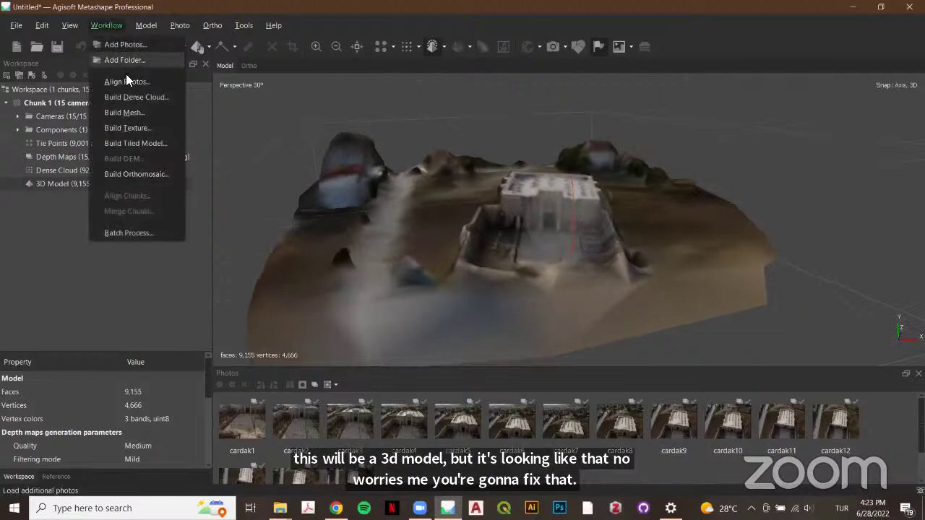
click(157, 127)
drag(448, 155, 479, 143)
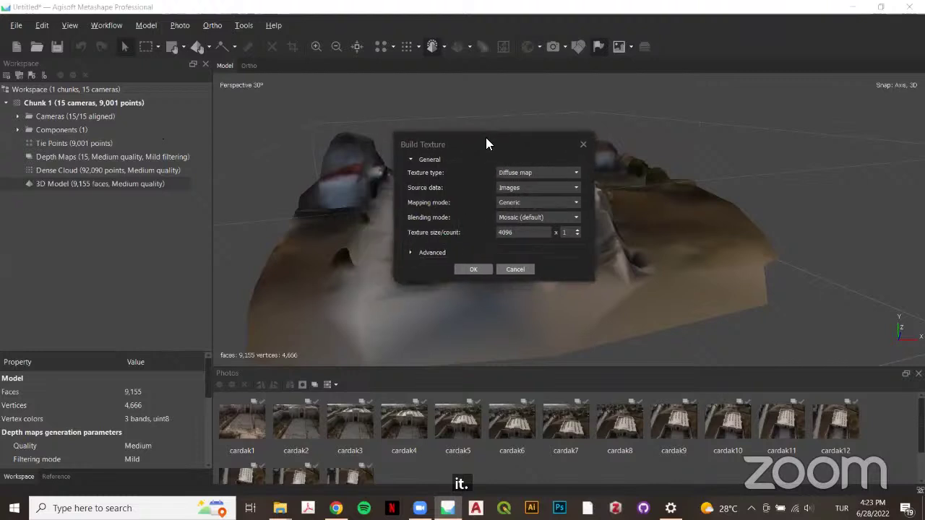
click(415, 251)
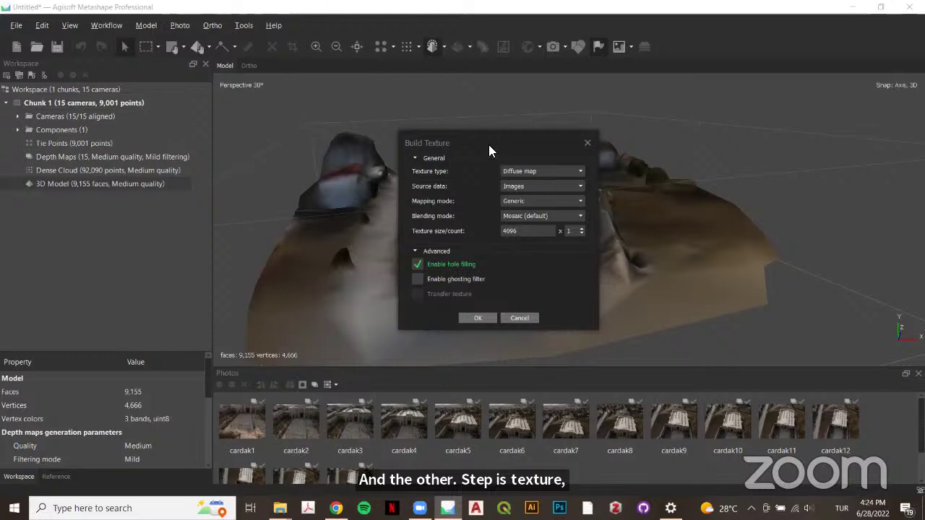
click(484, 318)
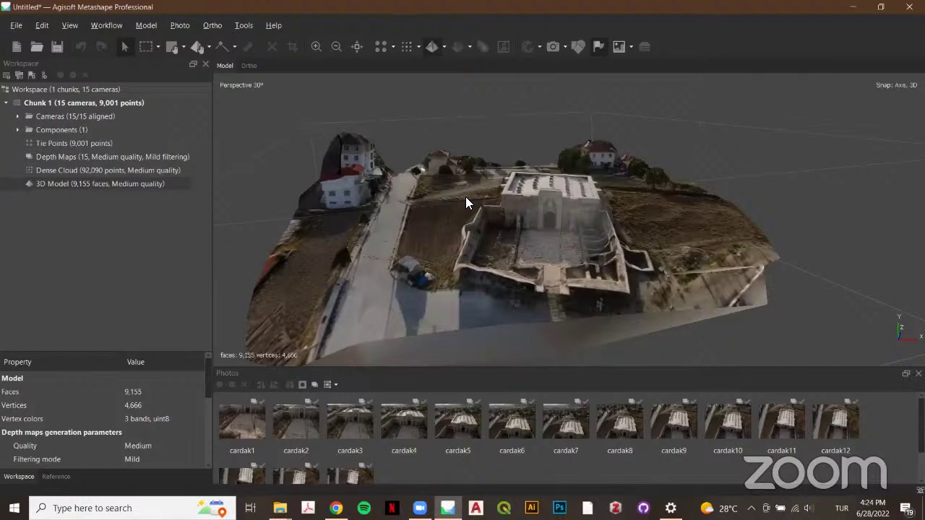
Inspect the textured caravanserai model from the front and its roof from above
scroll(539, 246, up, 5)
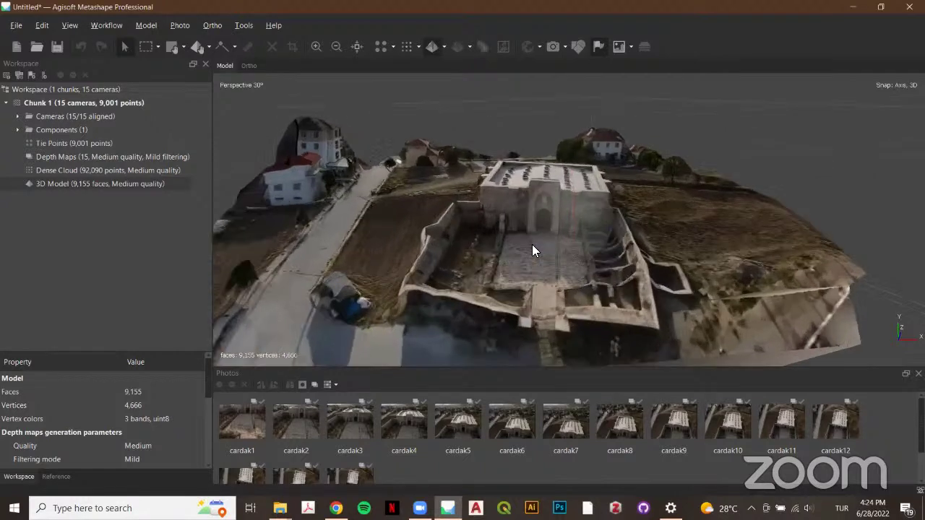
drag(572, 192, 464, 195)
scroll(480, 145, up, 2)
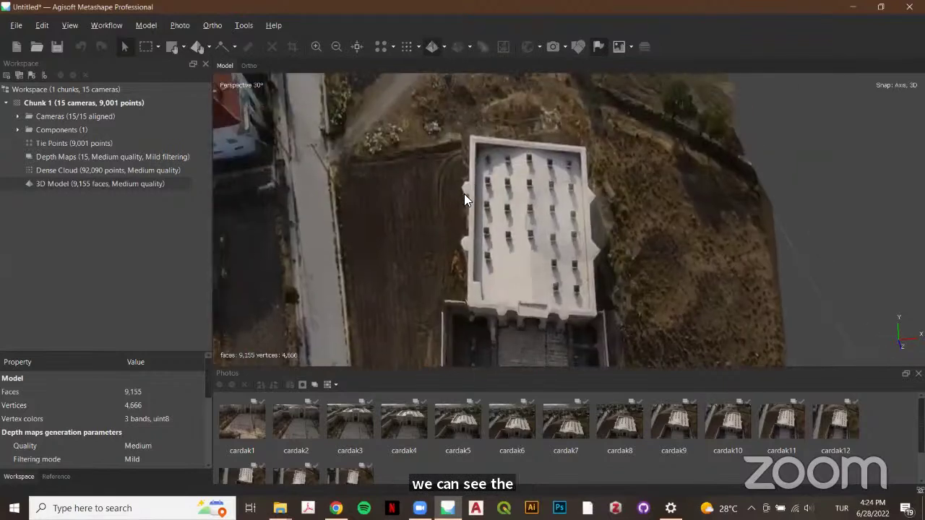
Delete the mesh faces beyond the building's far end and along both sides, including the road strip
drag(549, 265, 510, 209)
scroll(573, 222, down, 2)
drag(299, 88, 726, 266)
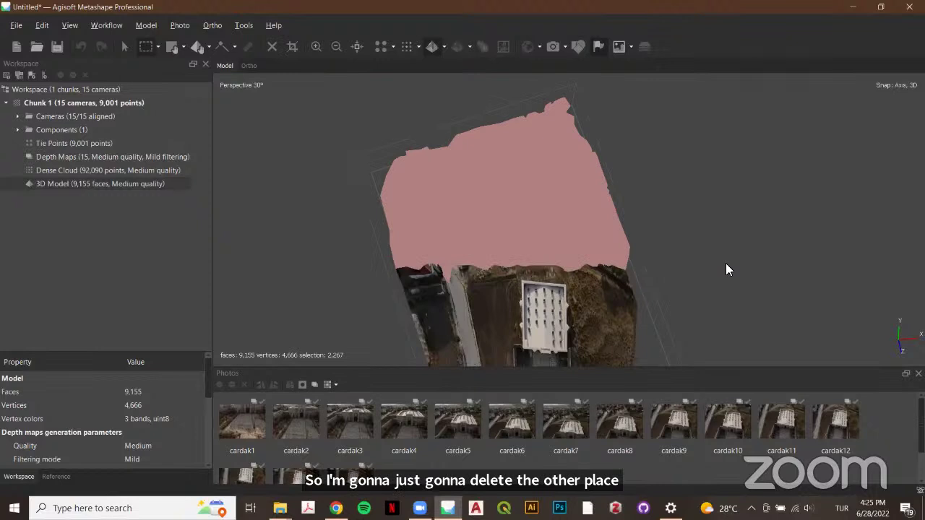
key(Delete)
drag(635, 282, 651, 160)
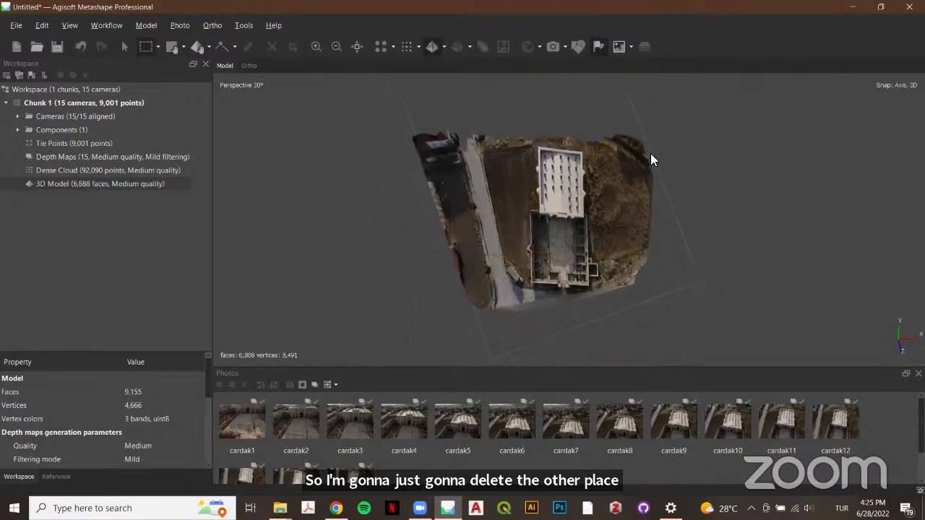
drag(368, 99, 507, 348)
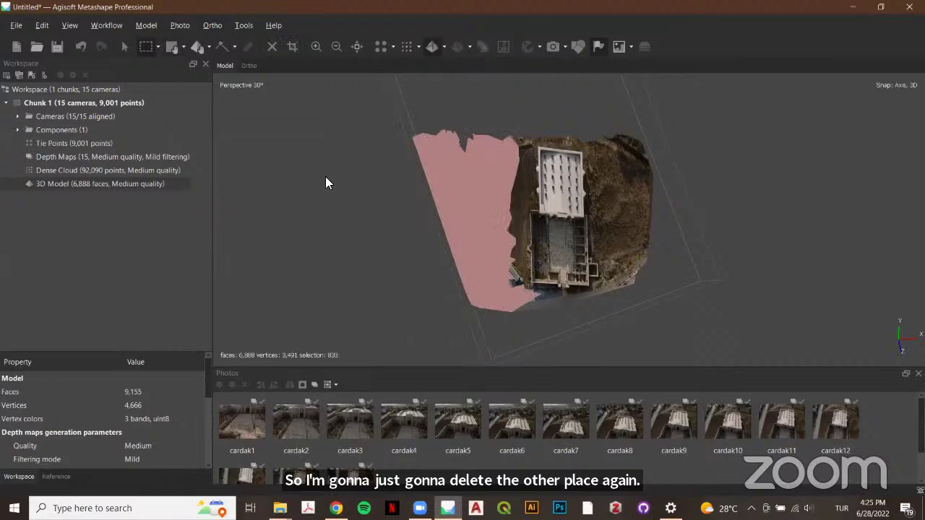
key(Delete)
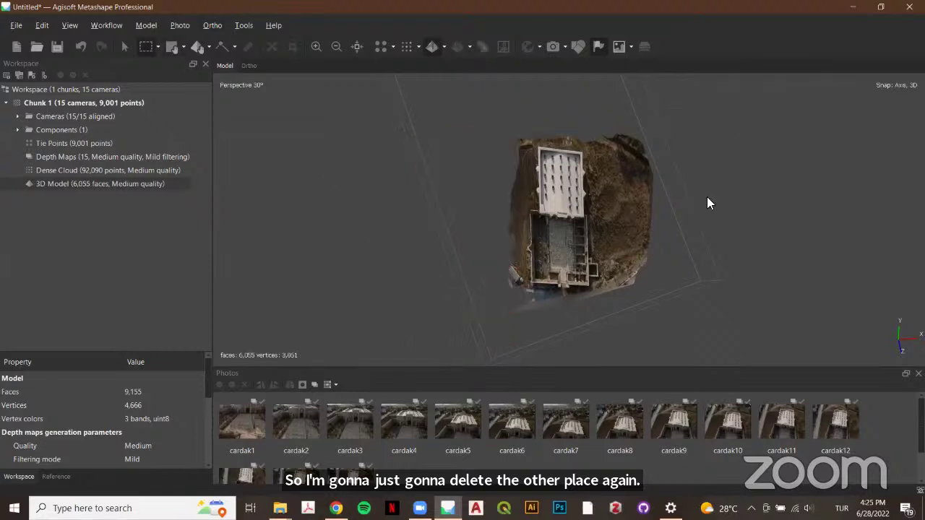
drag(745, 134, 619, 343)
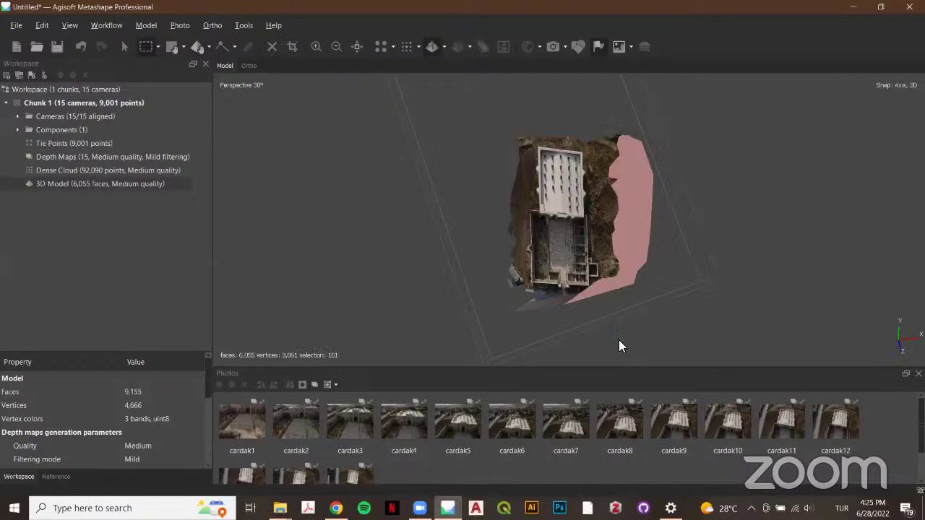
key(Delete)
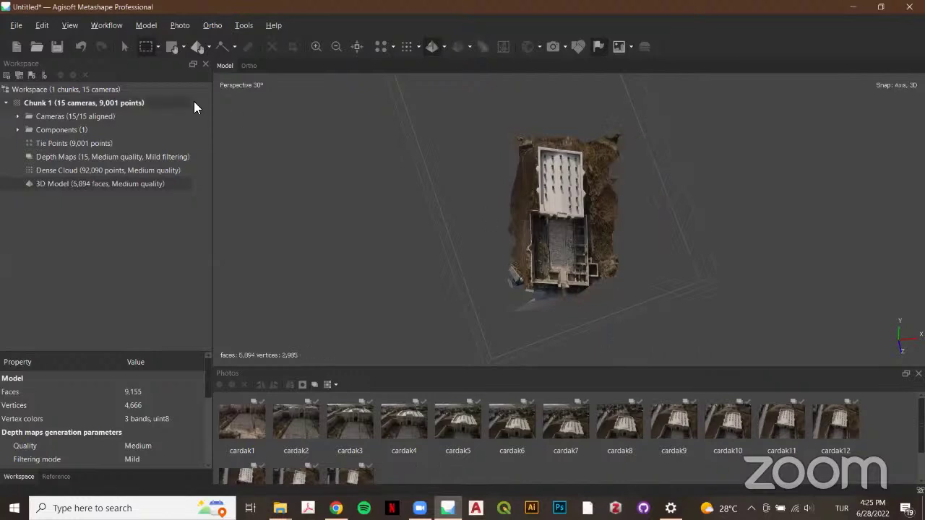
Try to select and delete the large flat faces in front of the courtyard entrance
drag(565, 236, 616, 258)
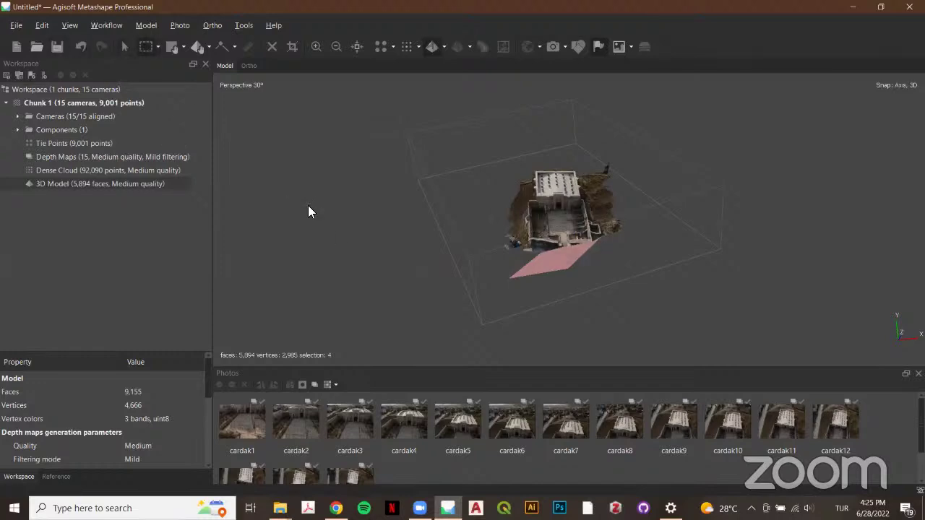
key(Delete)
scroll(517, 269, up, 5)
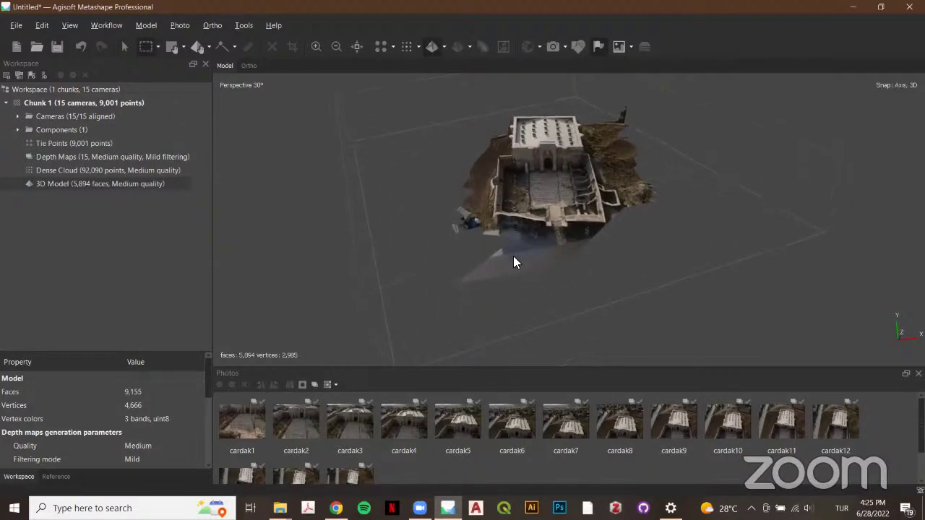
drag(428, 308, 605, 263)
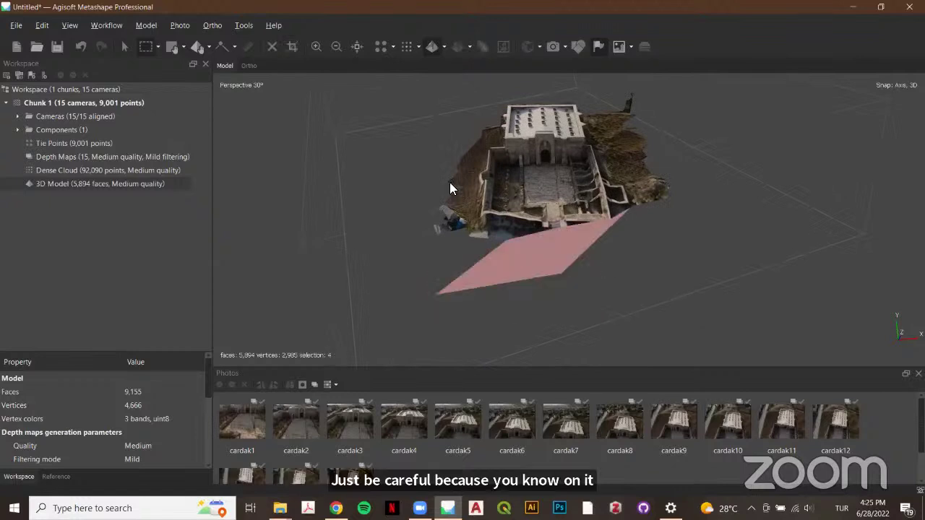
click(122, 46)
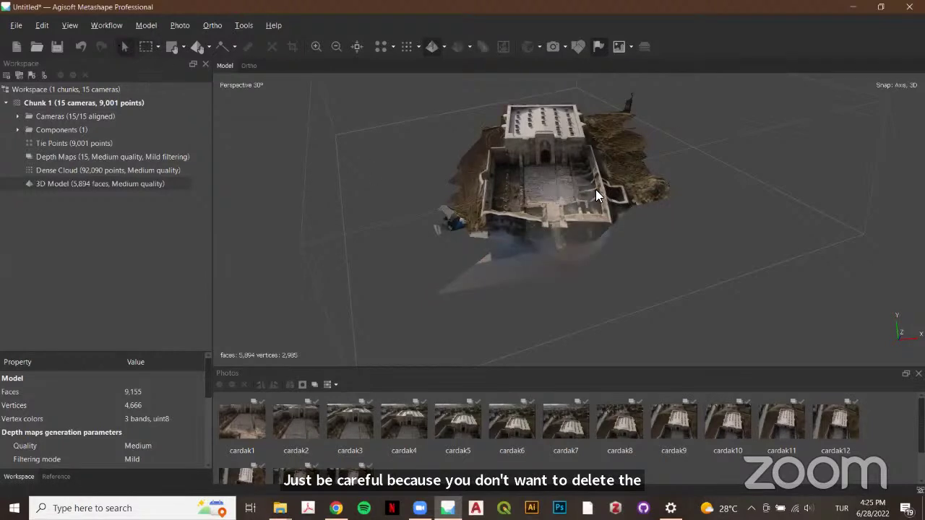
Enlarge the model view and orient the trimmed model so the whole building is seen from directly above
drag(571, 194, 504, 187)
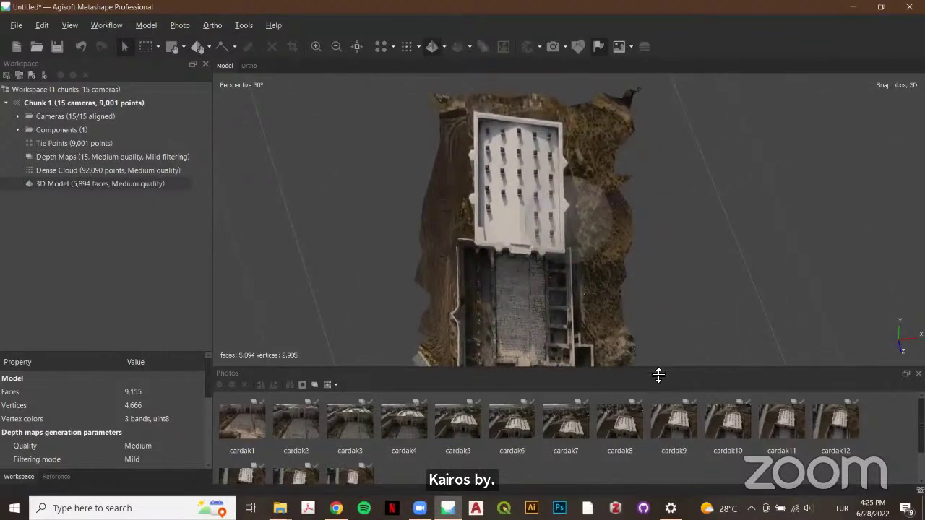
drag(656, 367, 660, 407)
drag(544, 249, 531, 234)
drag(594, 232, 636, 238)
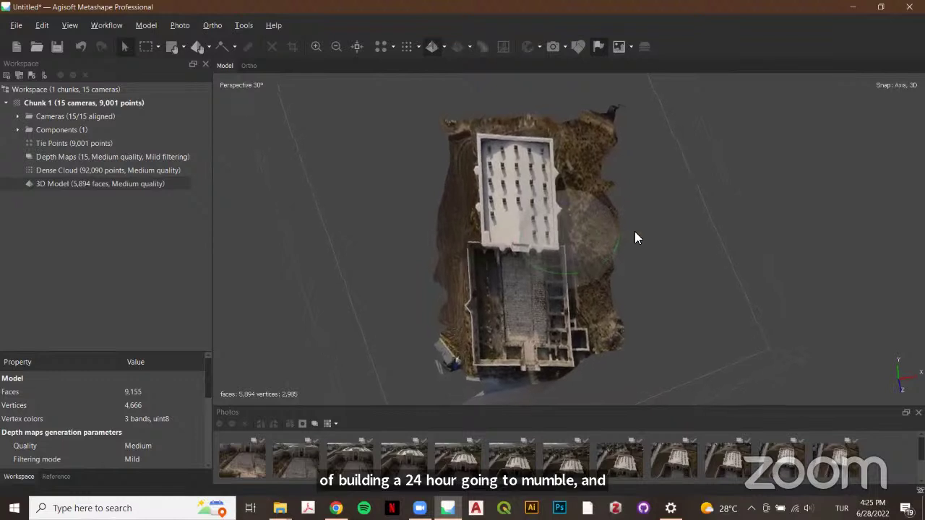
click(109, 26)
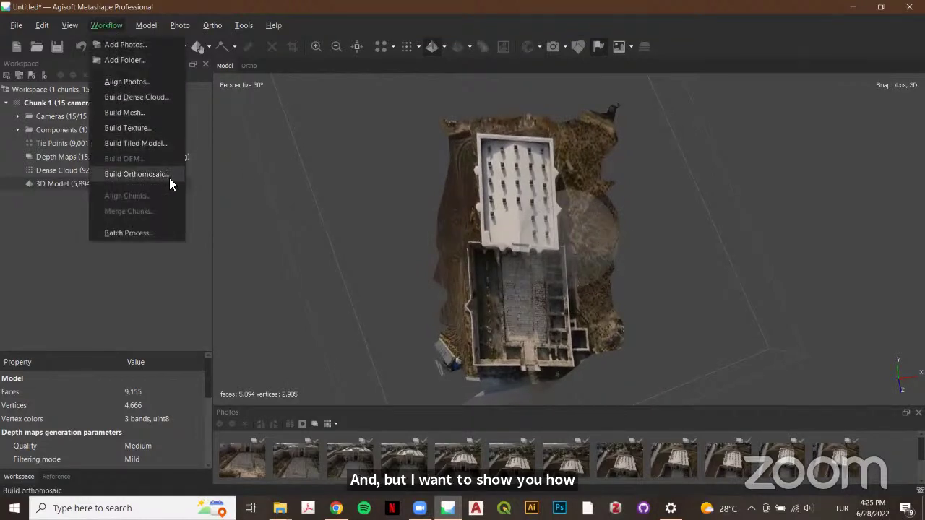
click(275, 147)
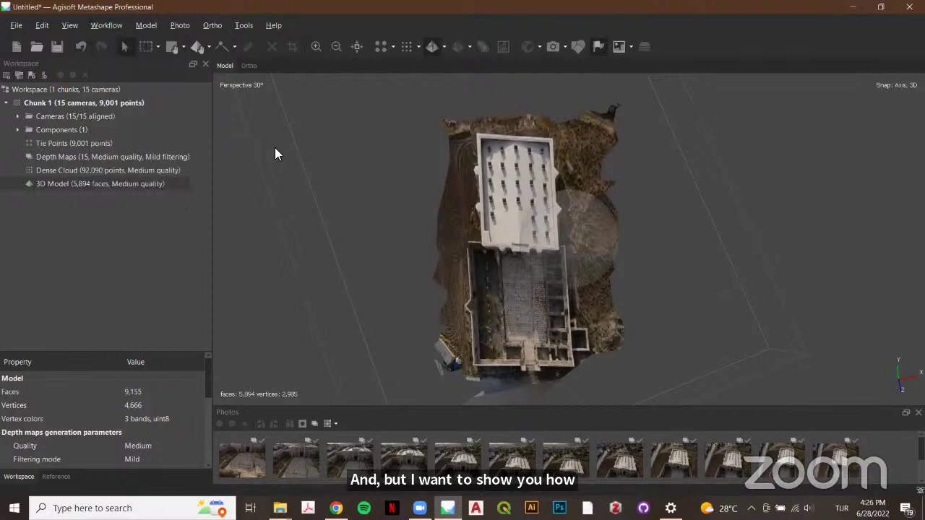
drag(562, 237, 562, 242)
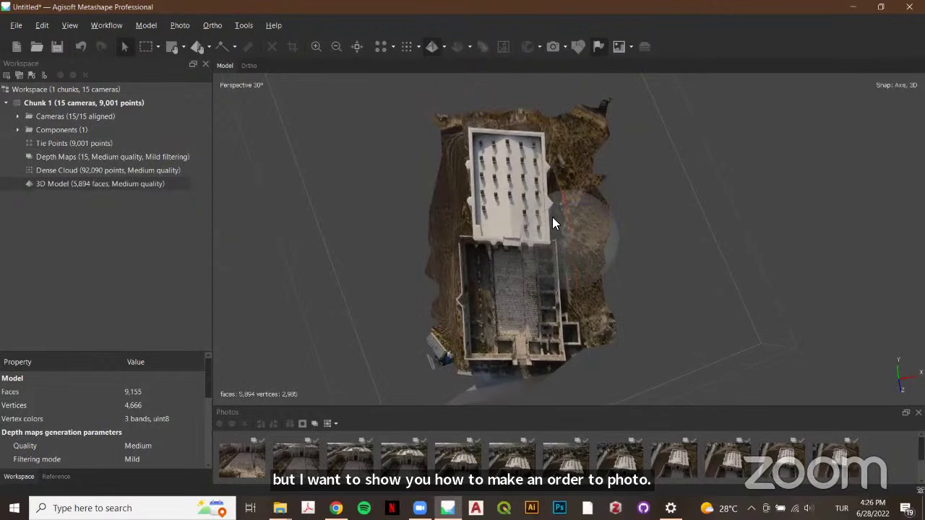
drag(588, 251, 562, 242)
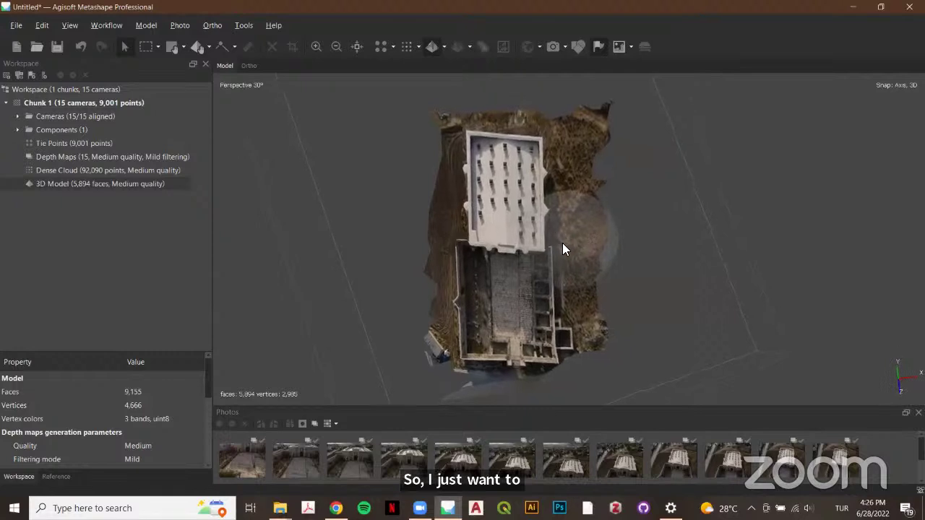
Try to build a planar orthomosaic from the mesh on the Current View plane with Mosaic blending and hole filling
click(118, 29)
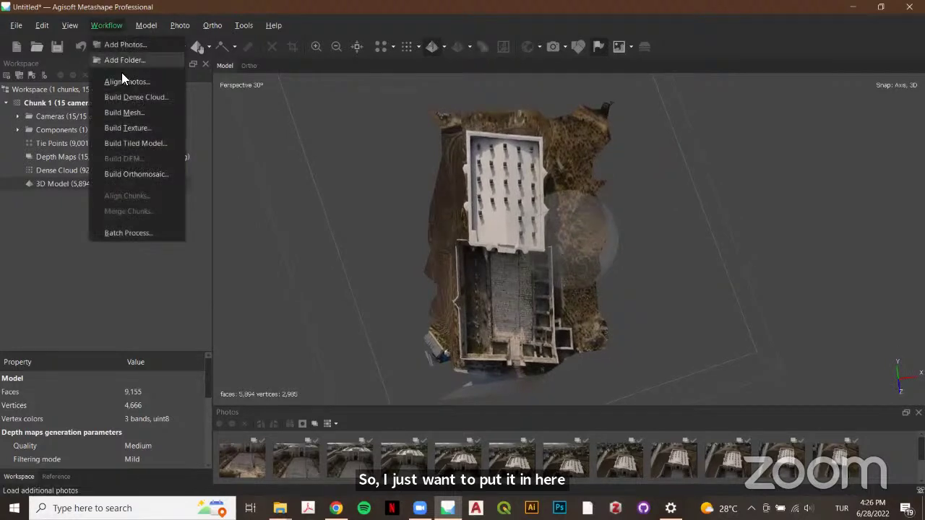
click(174, 173)
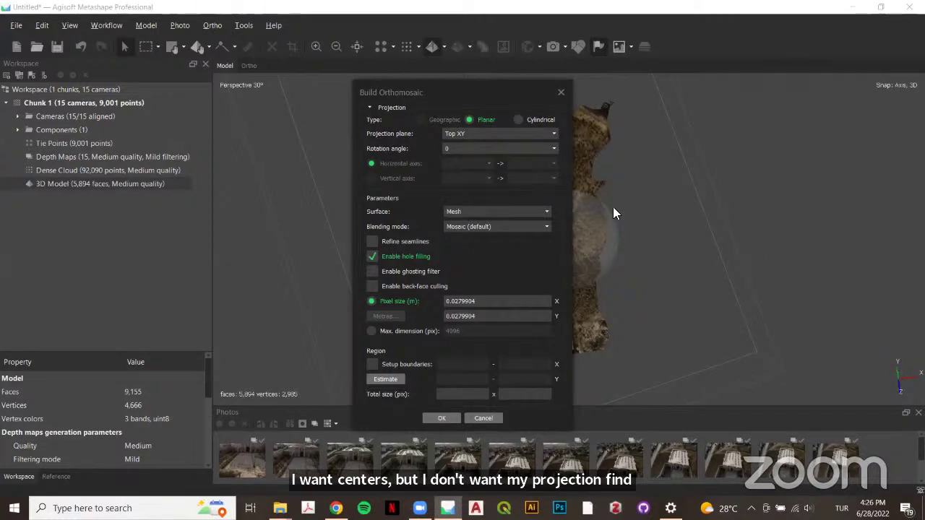
click(512, 137)
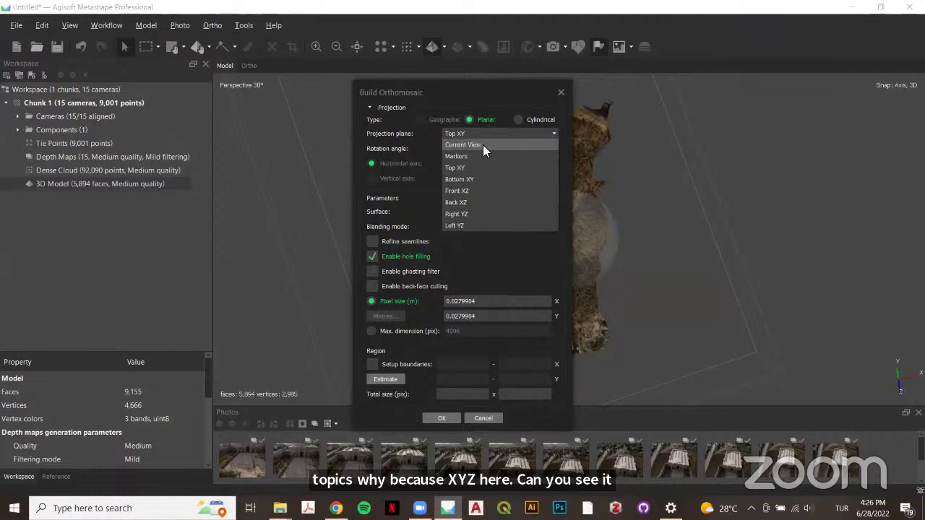
click(482, 144)
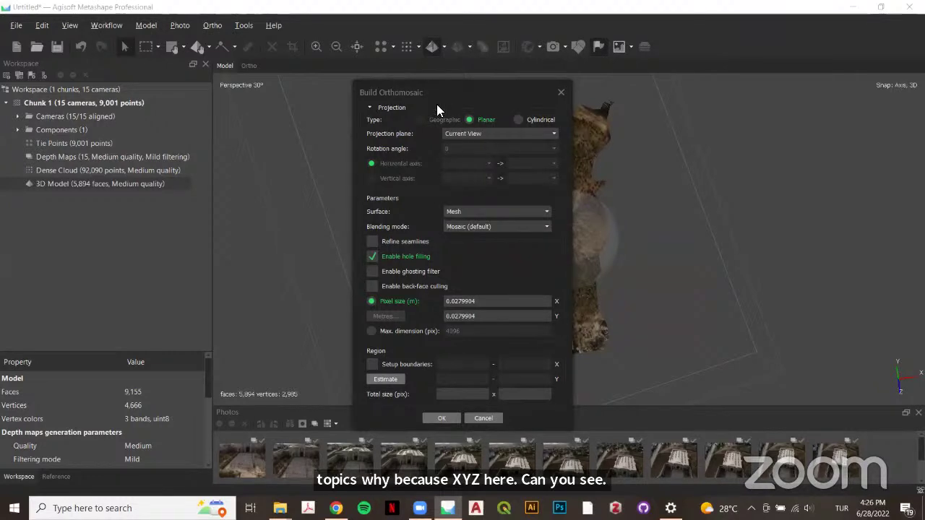
click(446, 417)
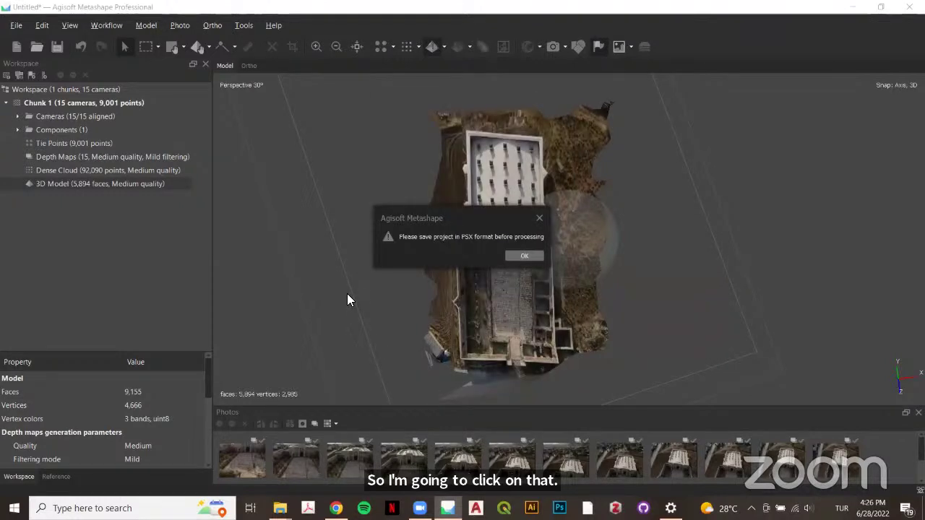
click(533, 255)
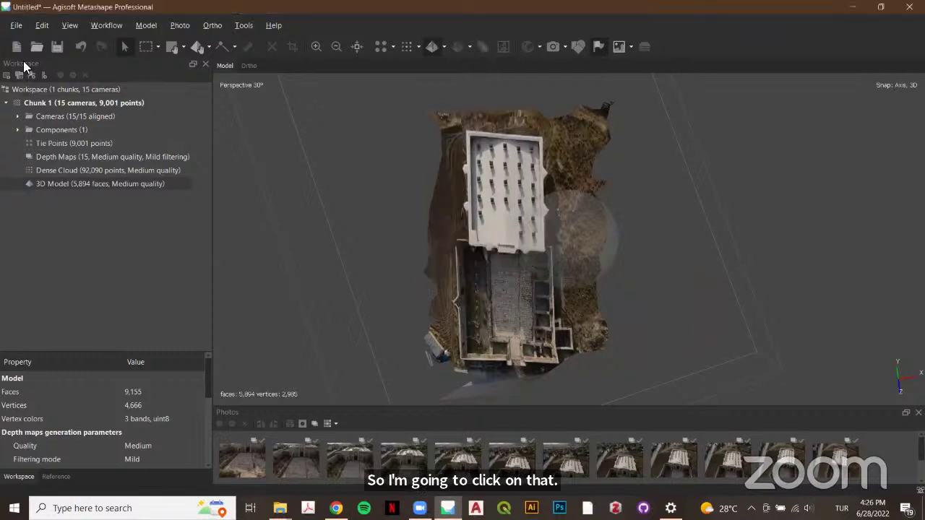
Save the project as denizli_cardak in Metashape Project (*.psx) format in the denizli_cardak folder on the Desktop
click(56, 44)
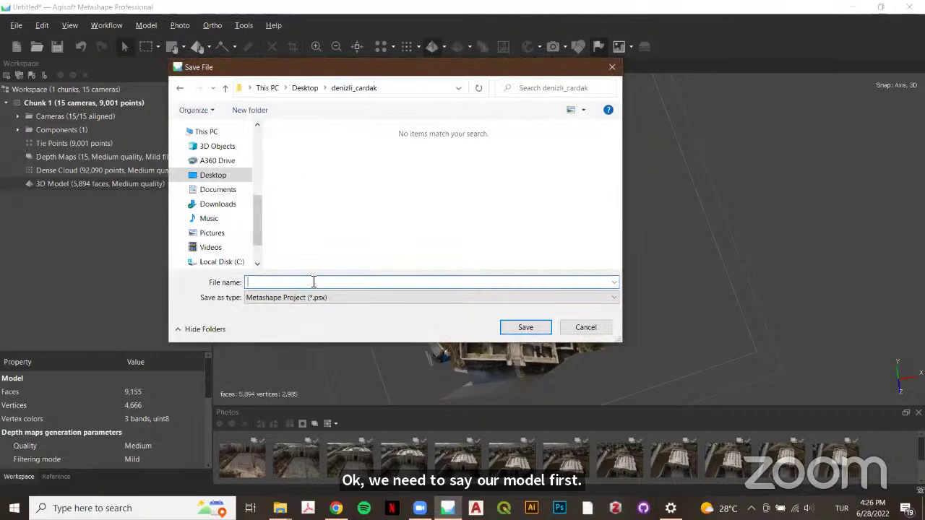
text(deni)
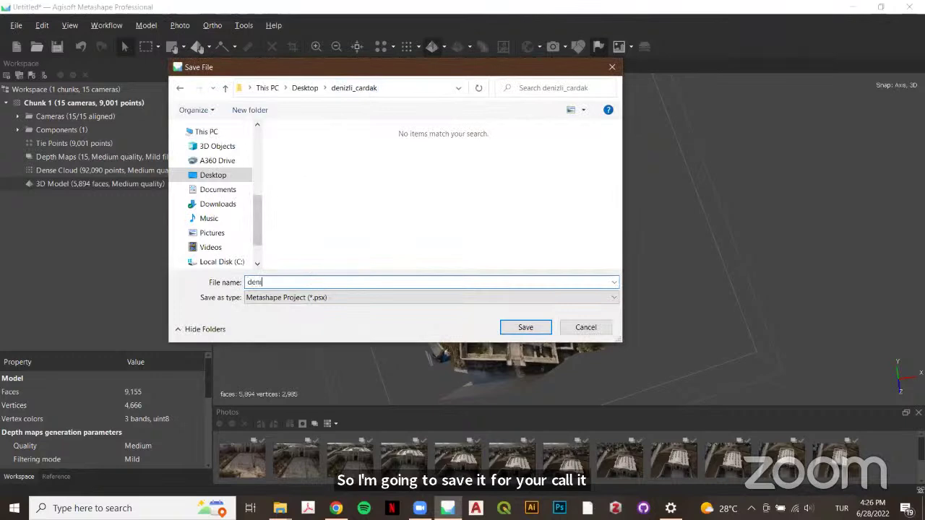
text(zli_)
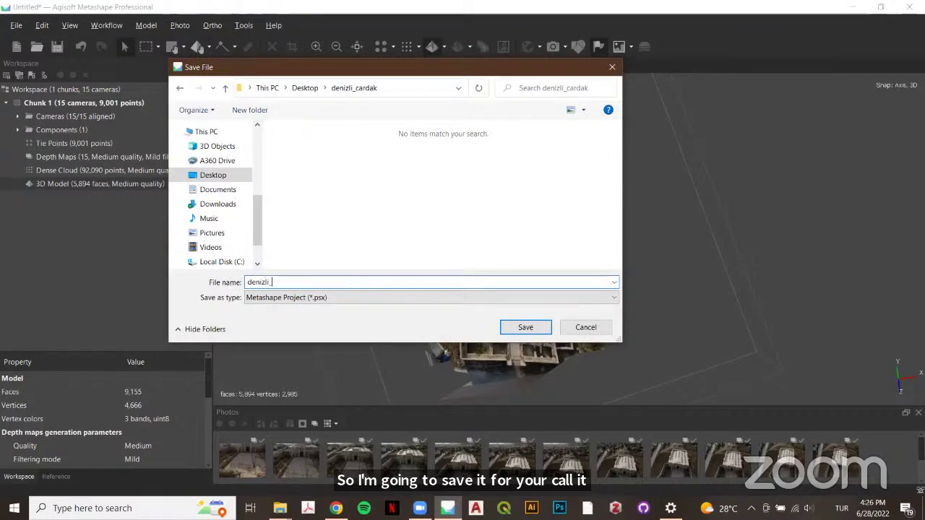
text(carda)
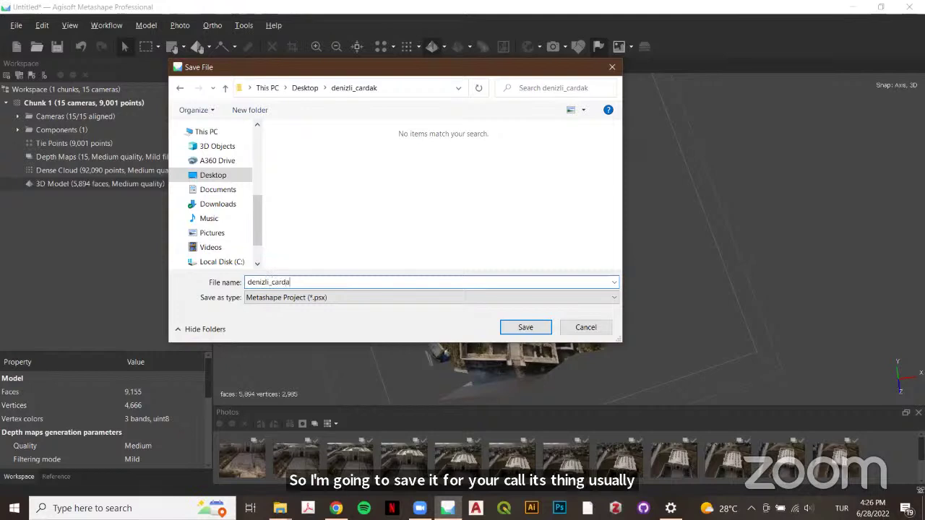
text(k_)
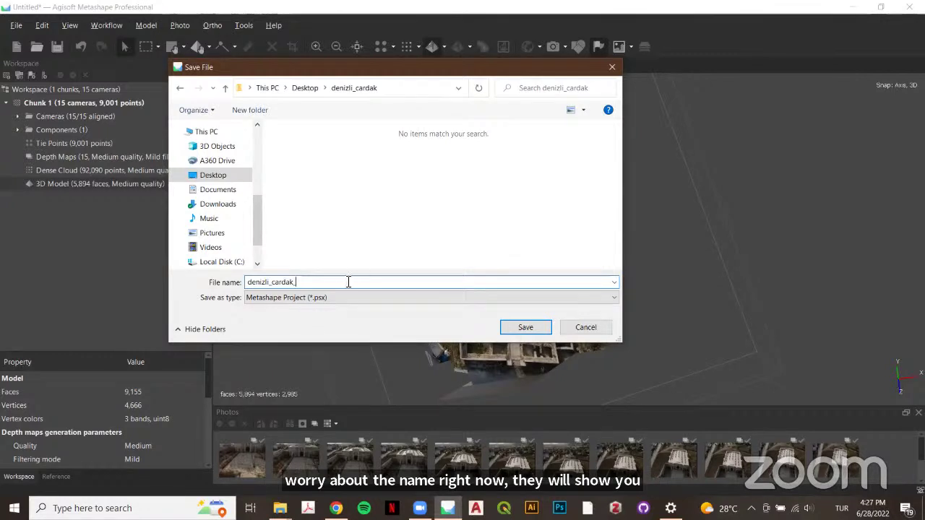
key(BackSpace)
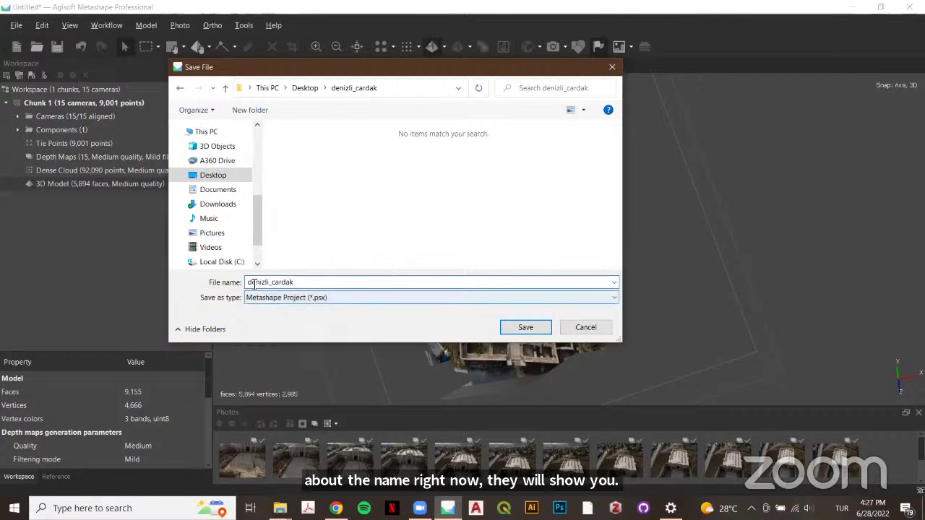
click(536, 330)
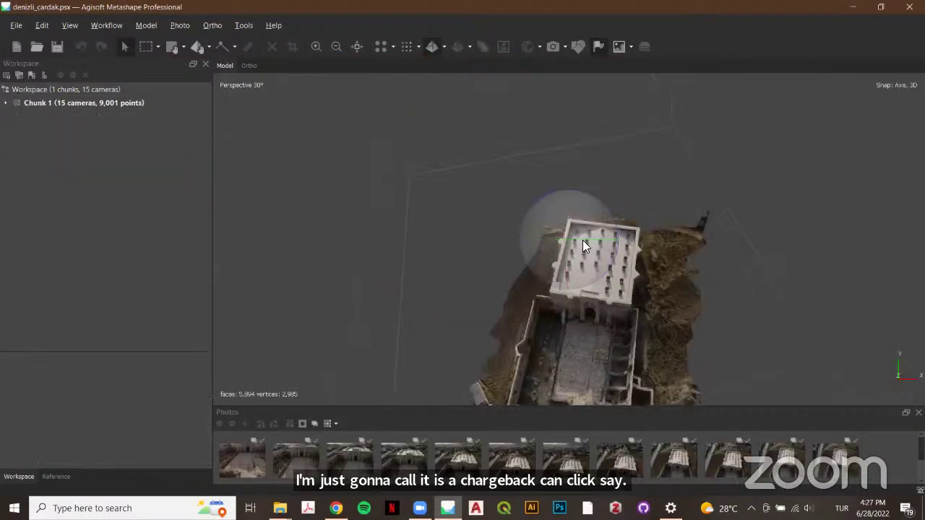
Orient the model to a top view and build a planar orthomosaic from the mesh on the Current View plane with Mosaic blending and hole filling
drag(561, 217, 503, 193)
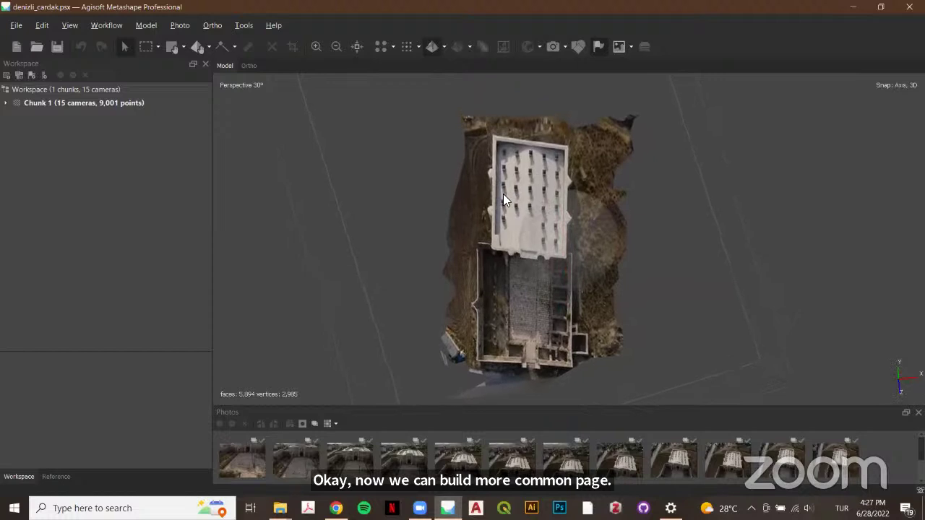
click(105, 26)
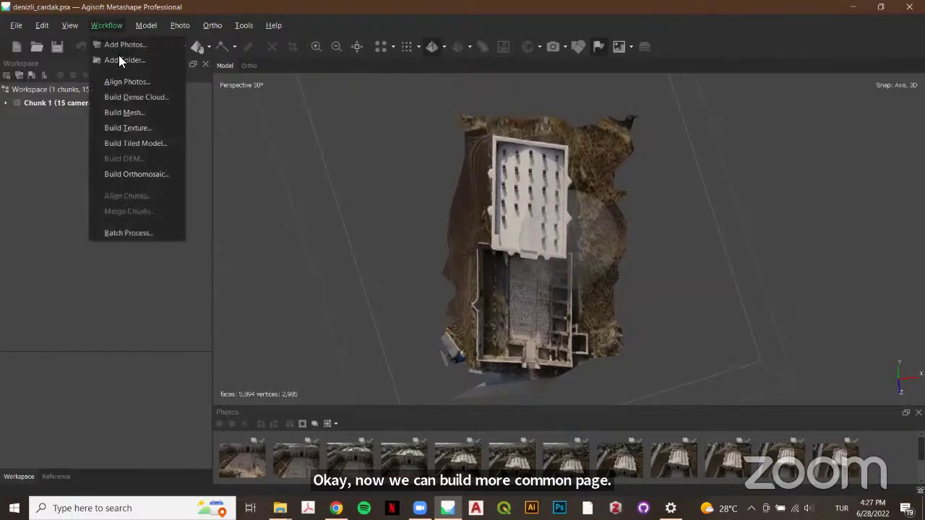
click(174, 175)
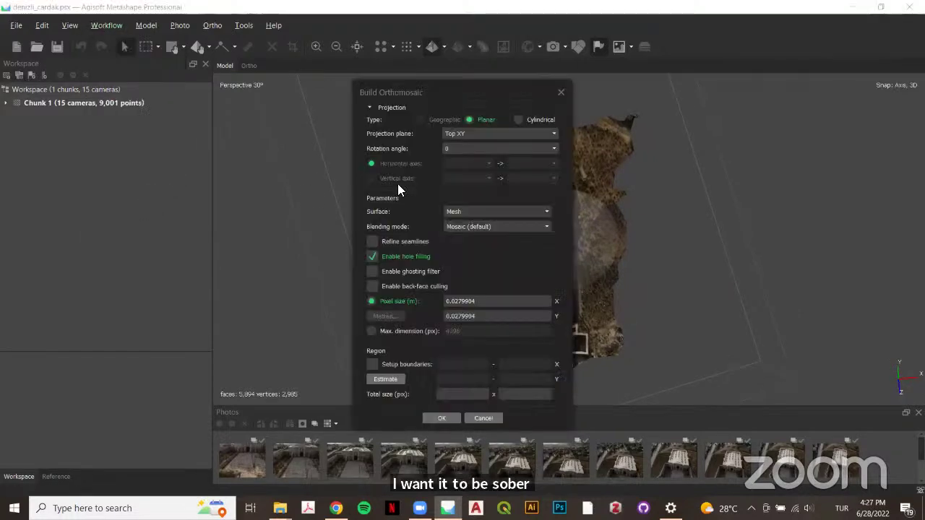
click(471, 134)
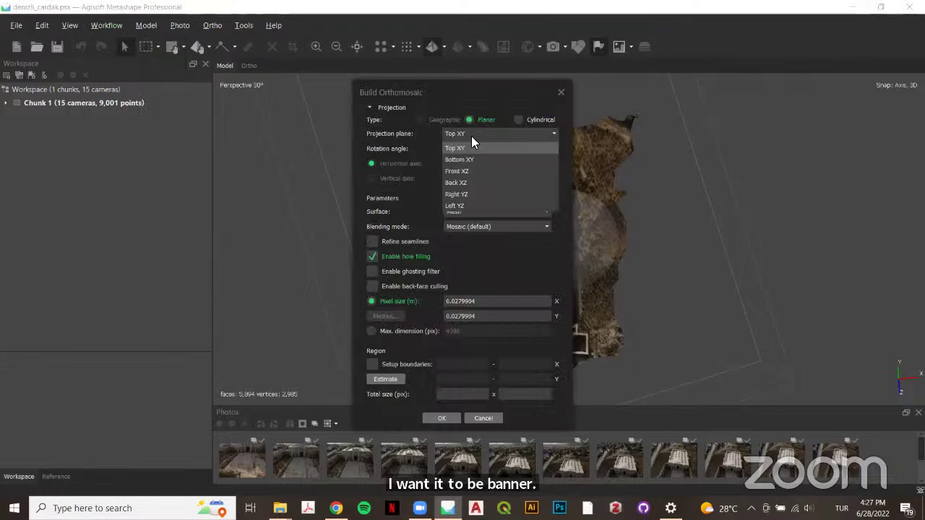
click(471, 144)
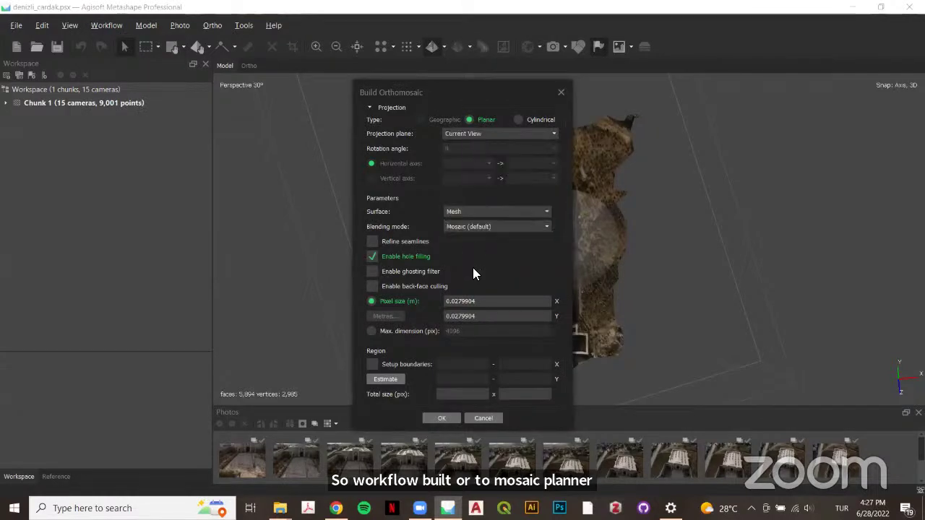
click(442, 419)
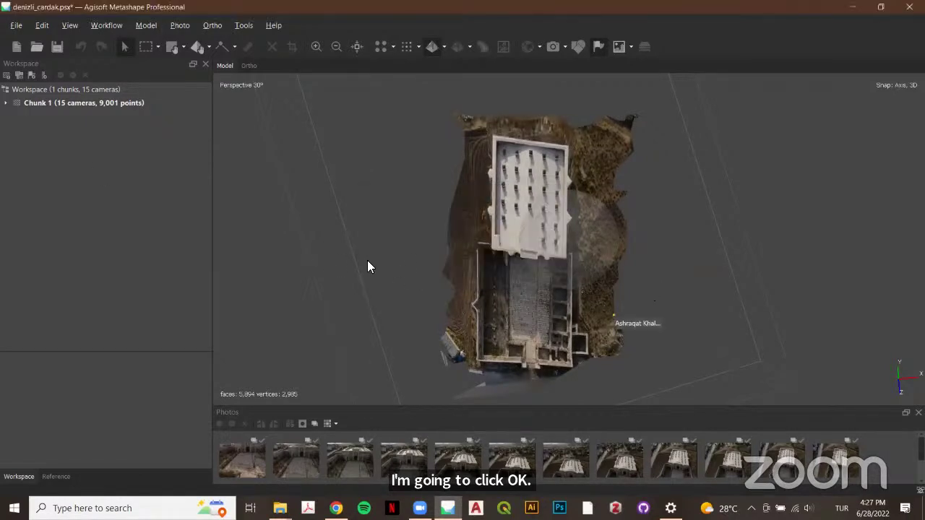
Expand Chunk 1, view the new orthomosaic, and return to the 3D model
click(5, 102)
double_click(82, 197)
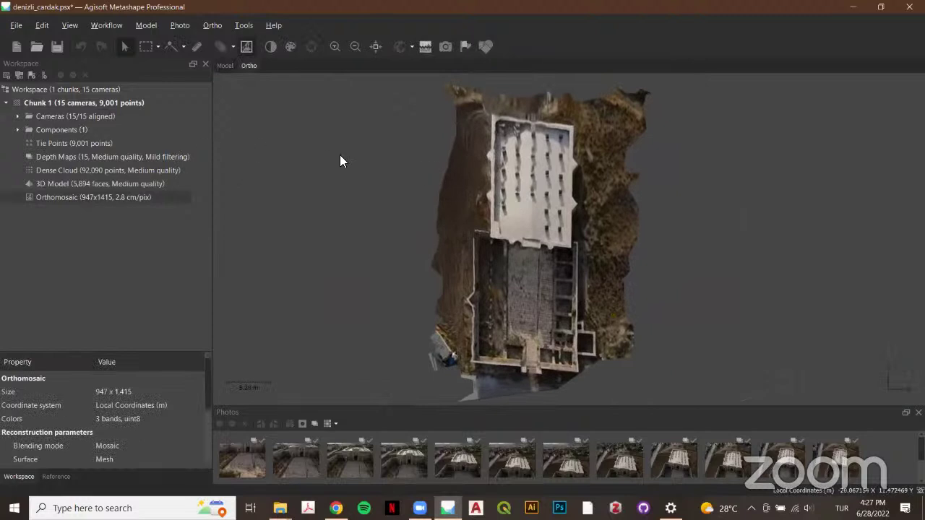
double_click(87, 185)
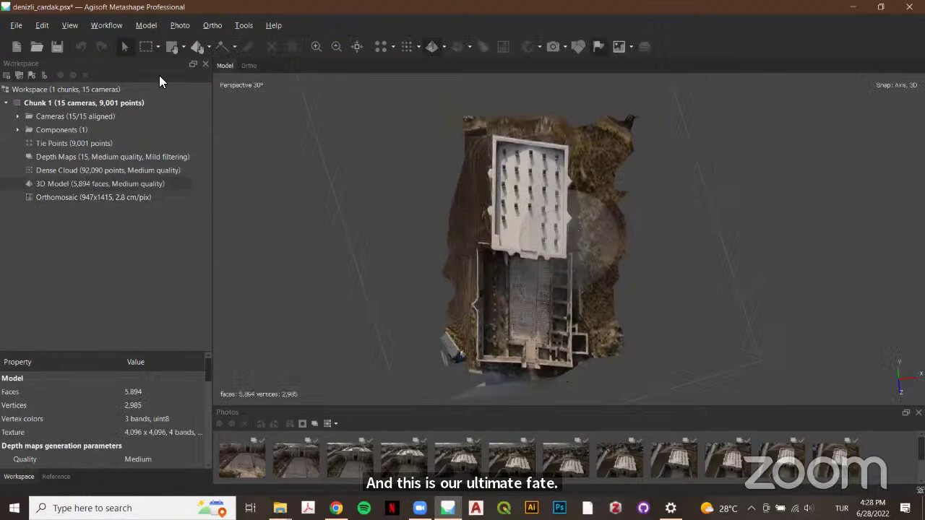
Export the model's diffuse map texture as a JPEG named cardak with the alpha channel saved
click(21, 26)
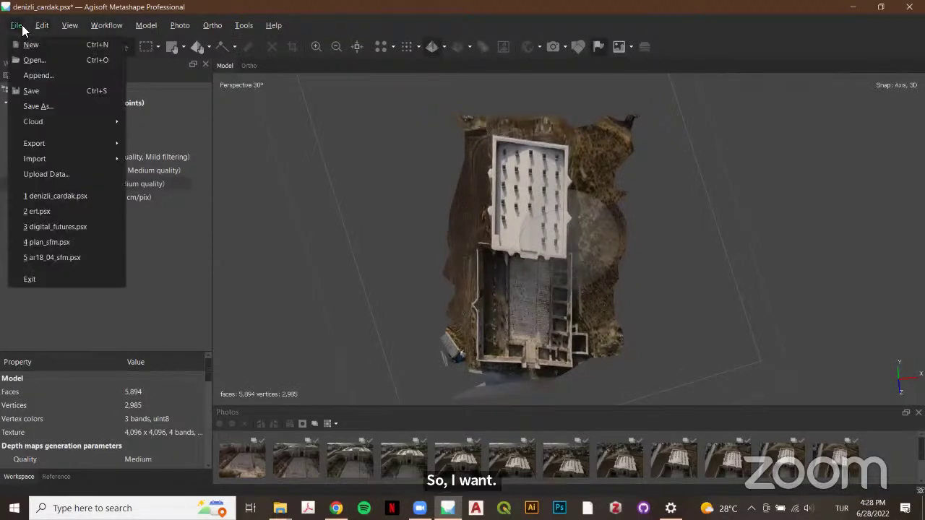
mouse_move(42, 25)
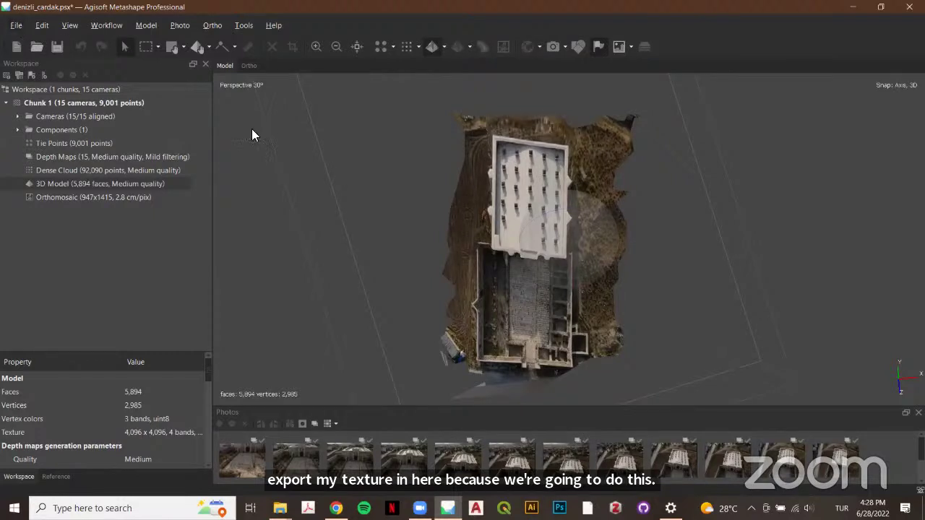
click(14, 27)
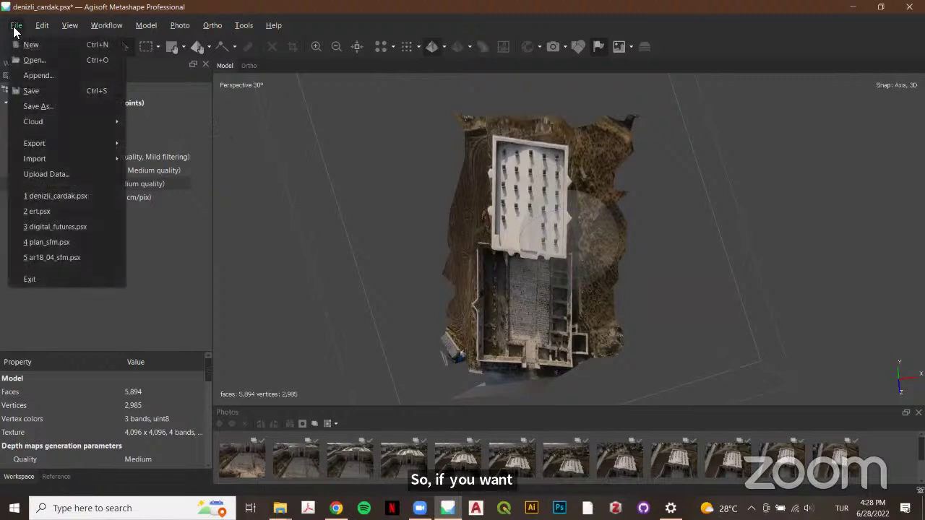
mouse_move(66, 146)
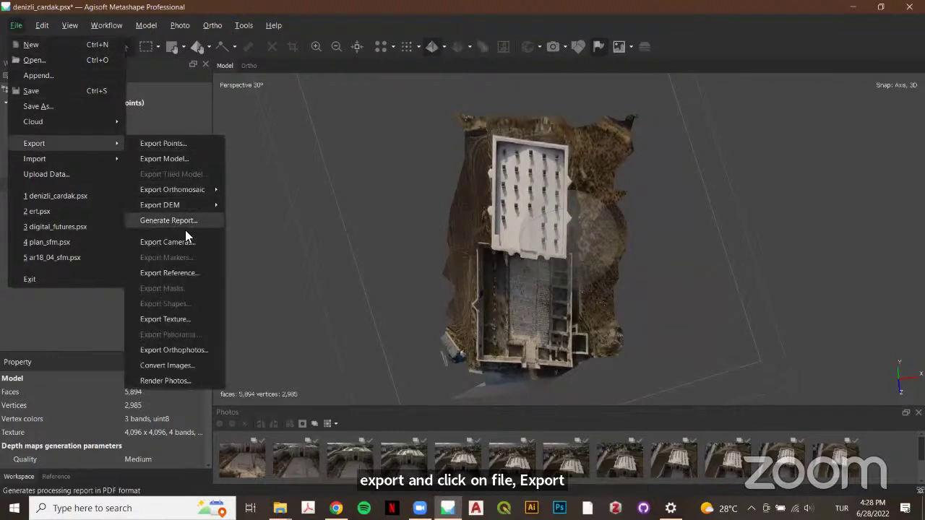
click(198, 320)
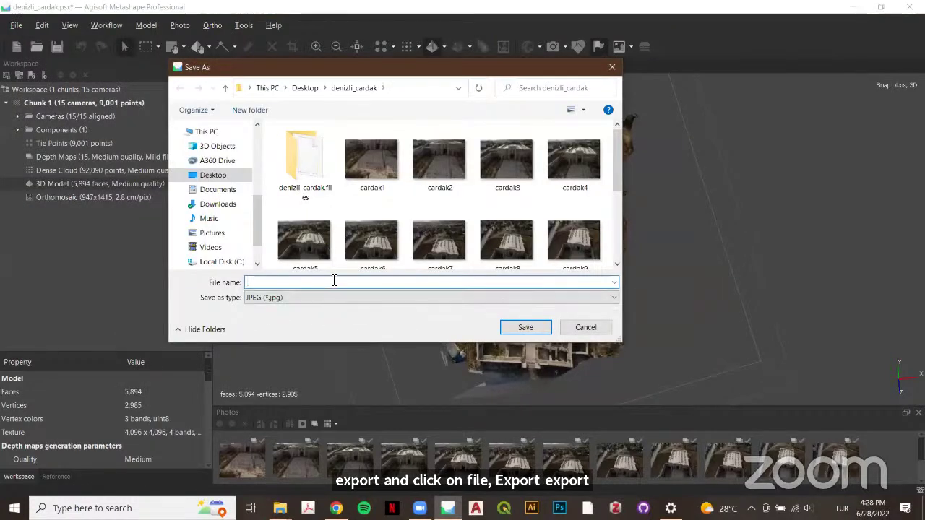
text(cardak)
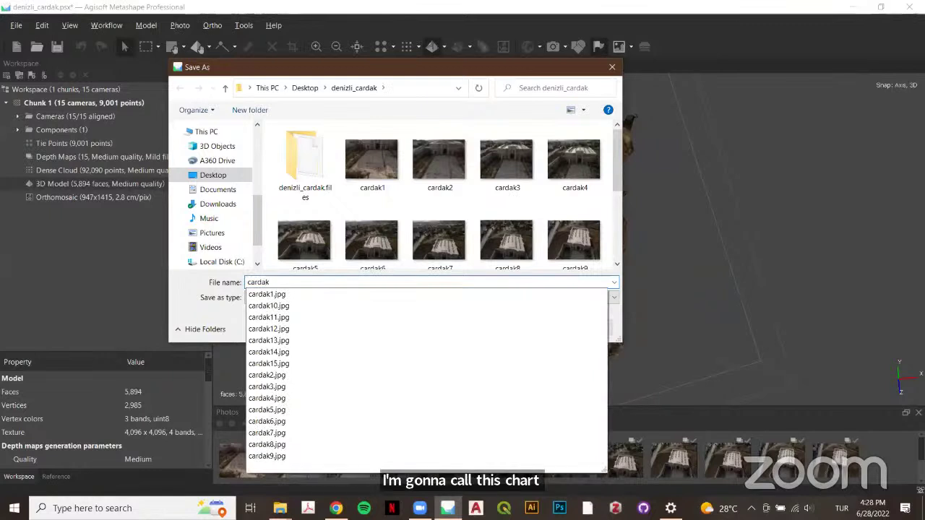
key(Return)
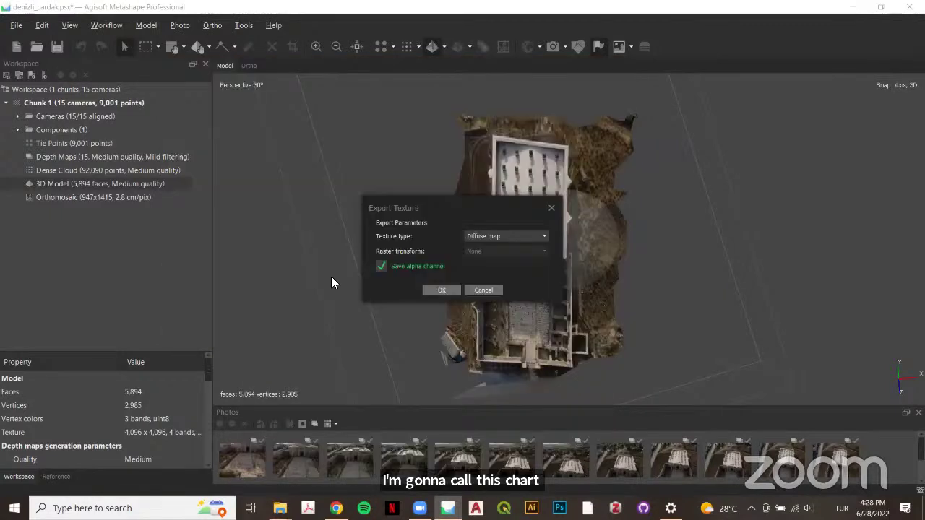
click(504, 236)
click(493, 251)
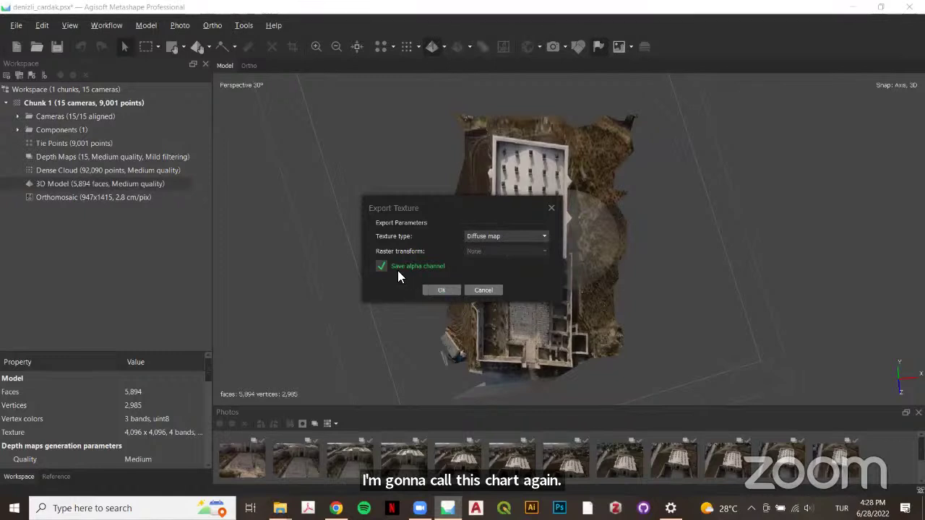
click(452, 290)
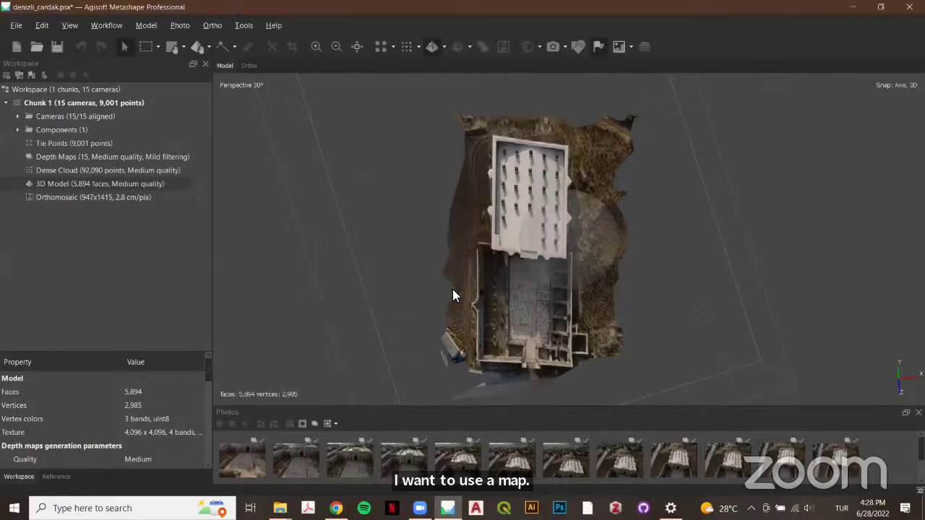
Switch to the denizli_cardak folder in File Explorer, view the exported cardak texture image, and close it
click(852, 7)
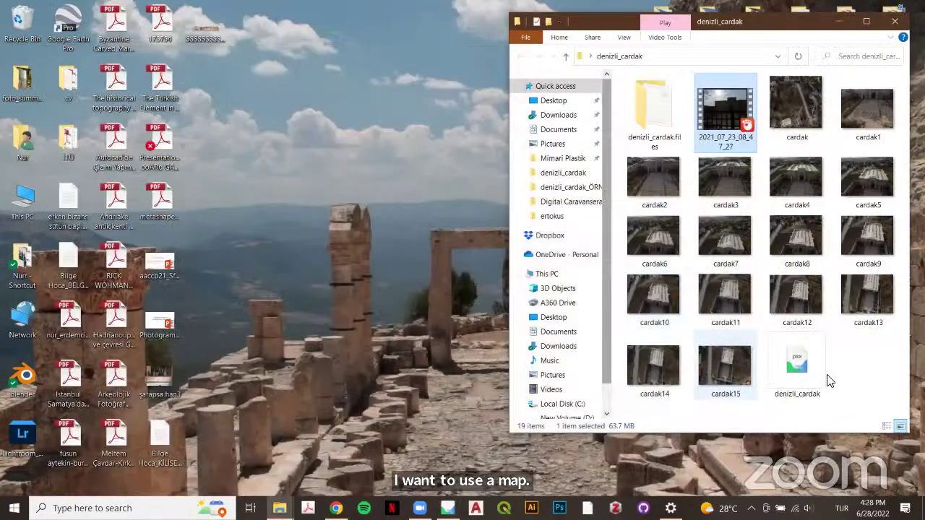
drag(770, 27, 617, 26)
double_click(642, 101)
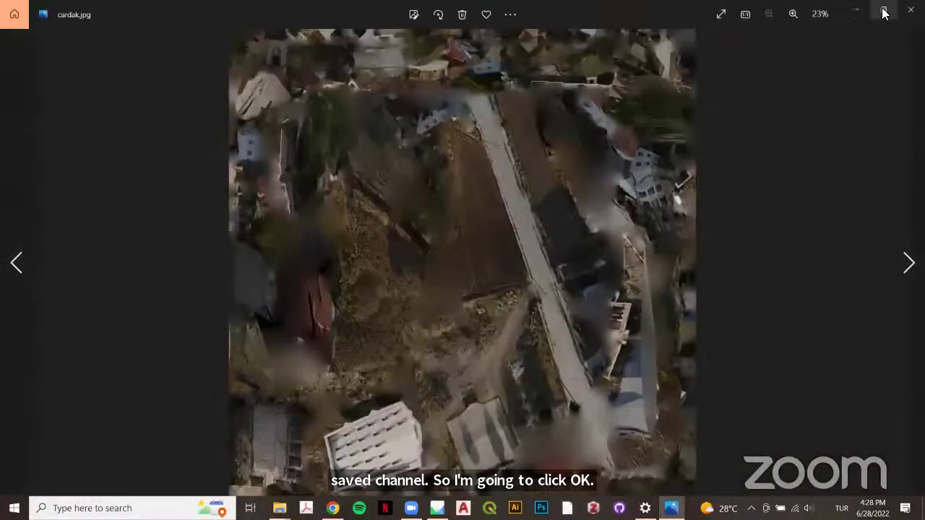
click(879, 11)
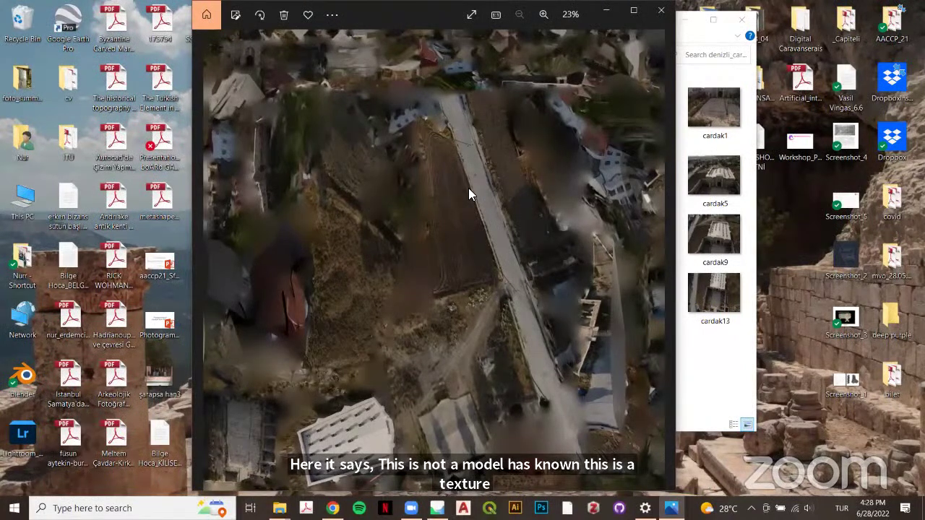
click(660, 10)
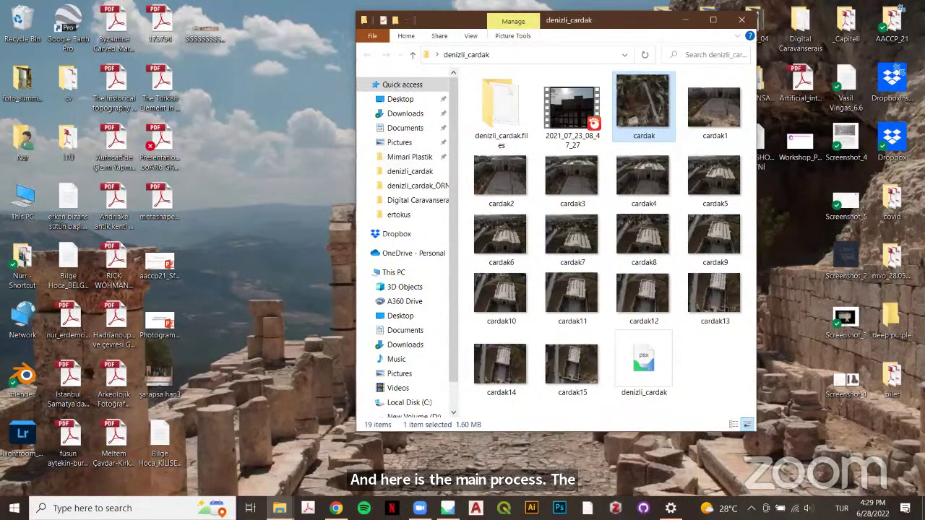
Switch back to Metashape and examine the model and the source photos cardak1 and cardak2 up close for image quality
key(alt+Tab)
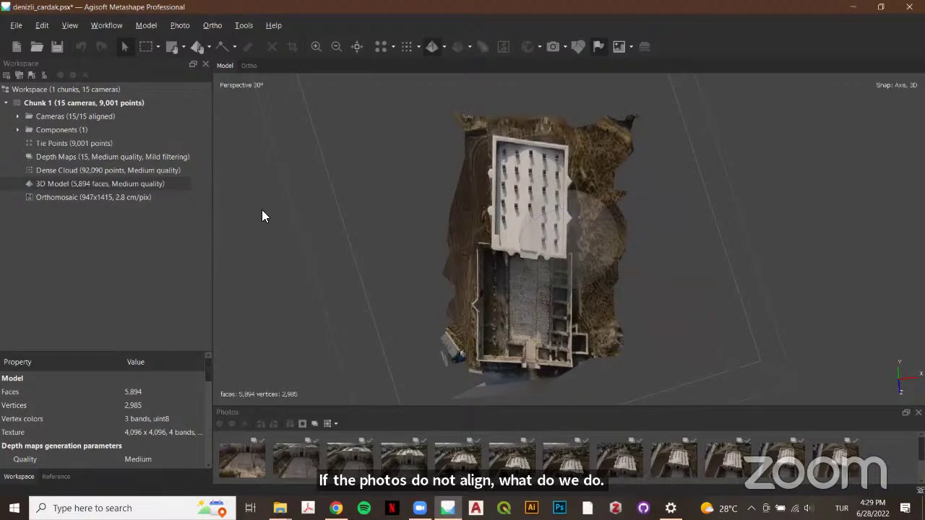
scroll(520, 283, up, 4)
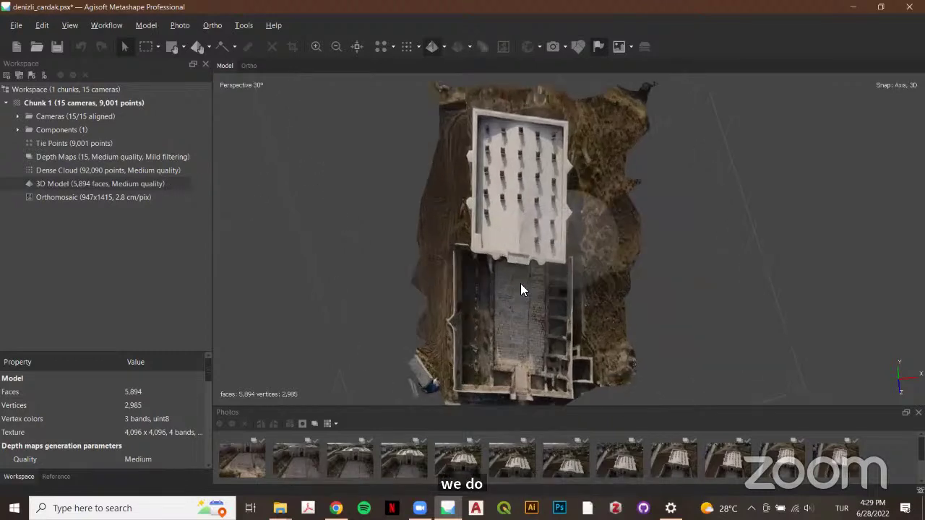
drag(498, 240, 509, 221)
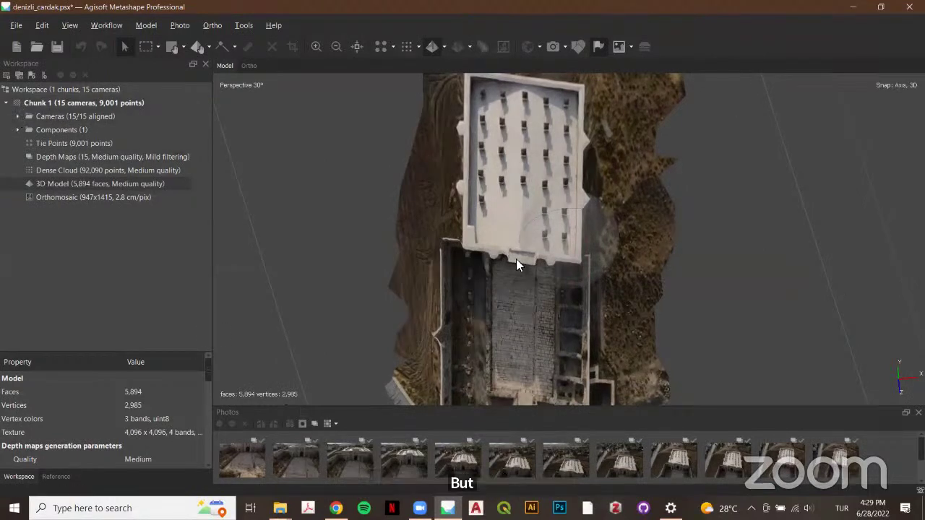
double_click(253, 454)
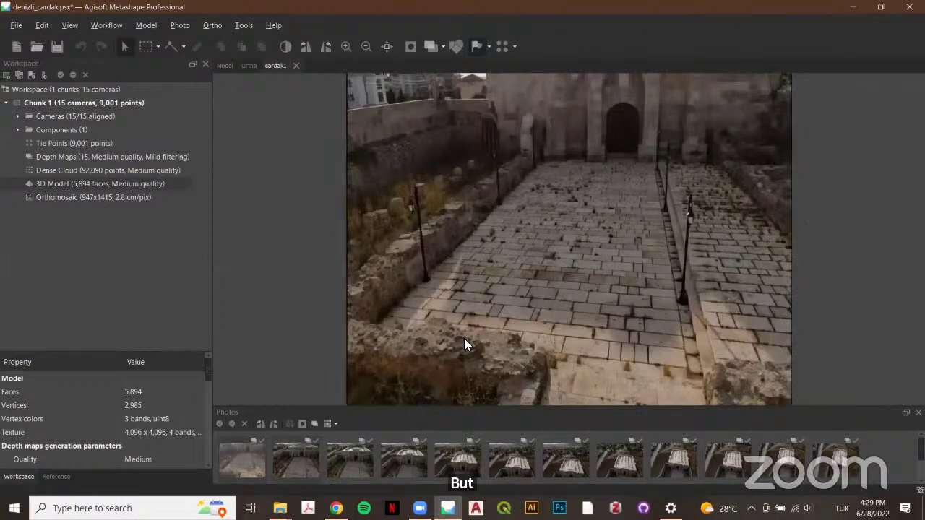
double_click(302, 455)
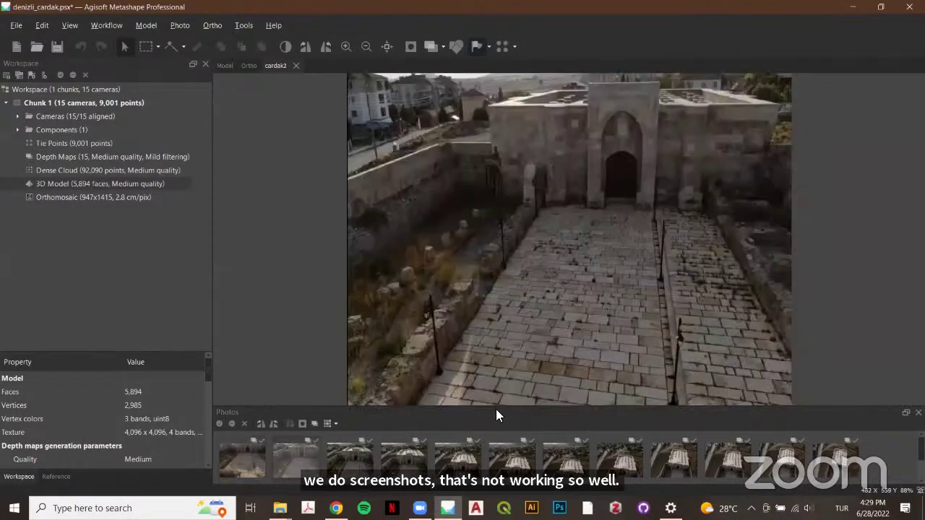
scroll(620, 158, up, 4)
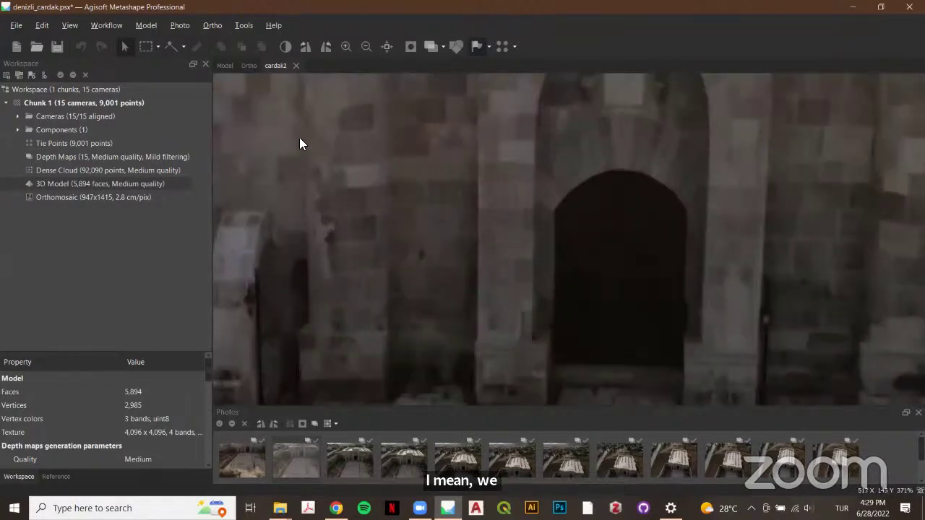
scroll(803, 217, down, 3)
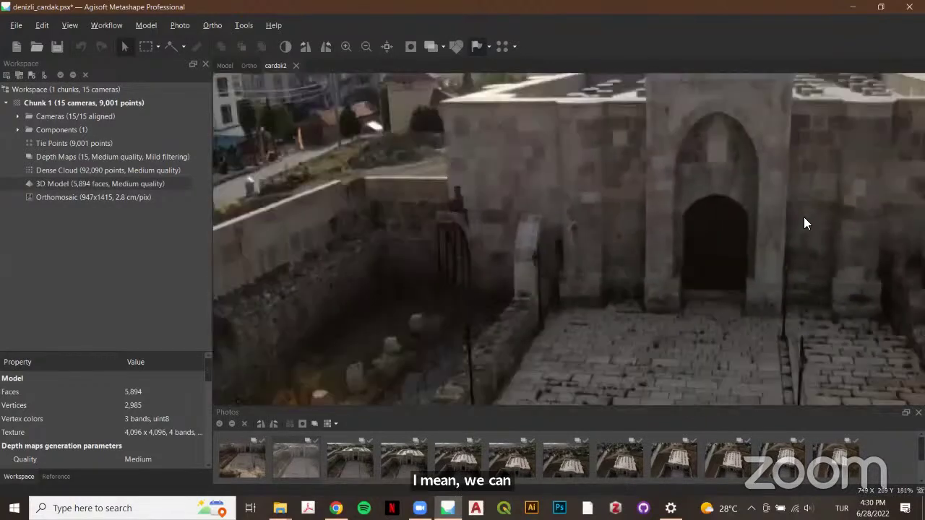
Examine the entrance facade and paved courtyard in photo cardak2, up close and as a whole
scroll(812, 208, down, 3)
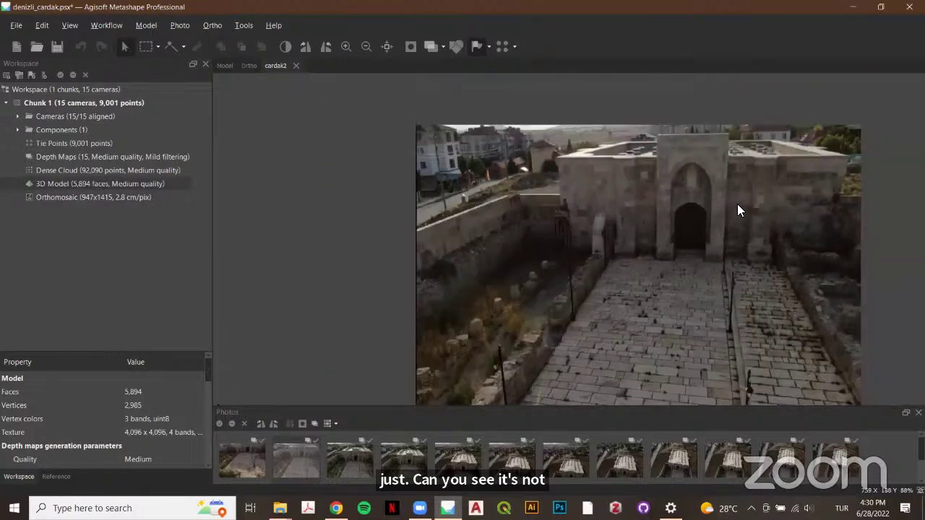
drag(691, 213, 608, 220)
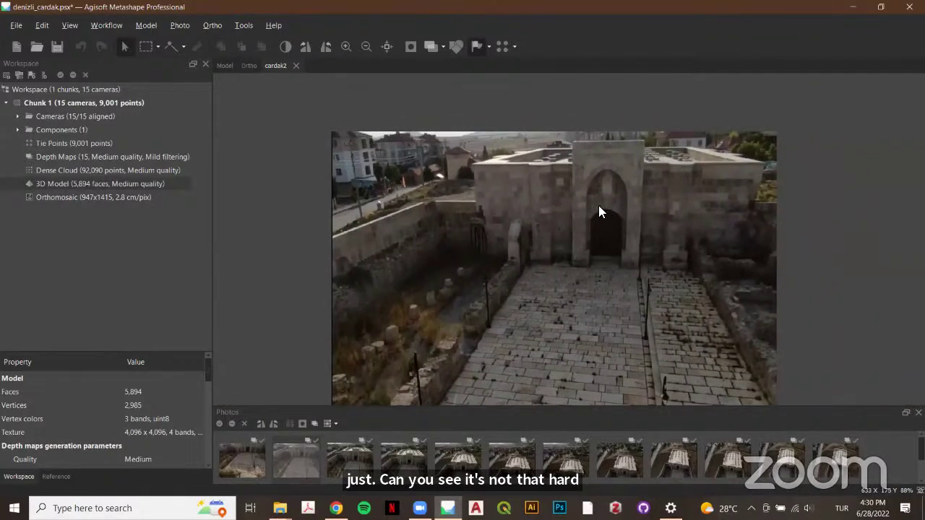
scroll(602, 211, up, 2)
scroll(602, 211, up, 4)
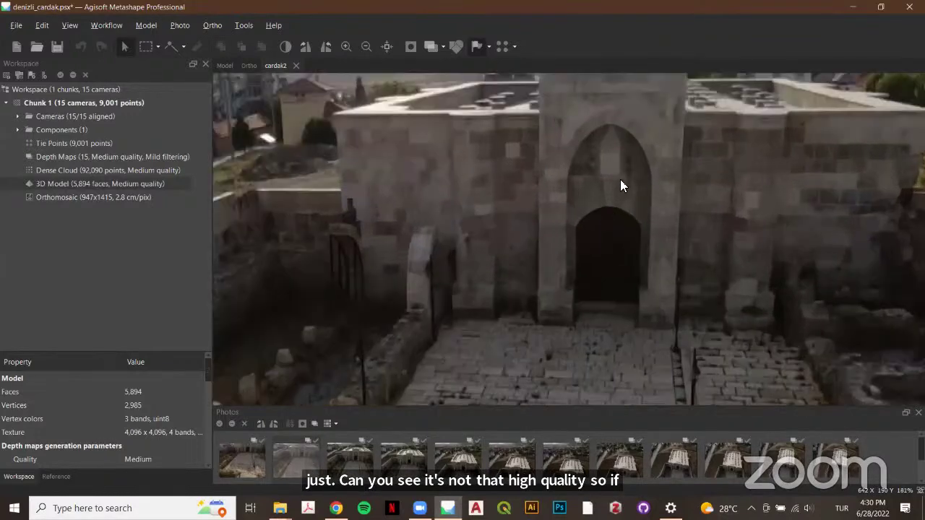
scroll(588, 235, down, 7)
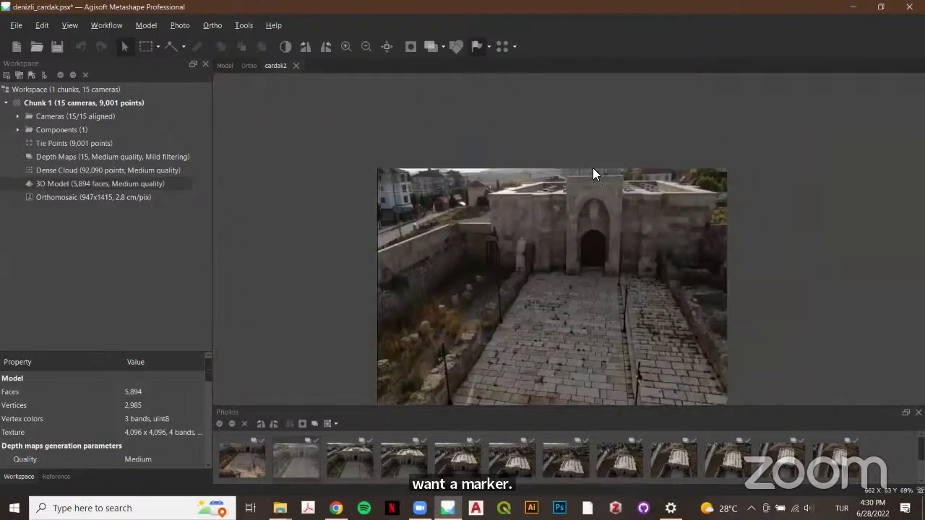
drag(592, 173, 588, 121)
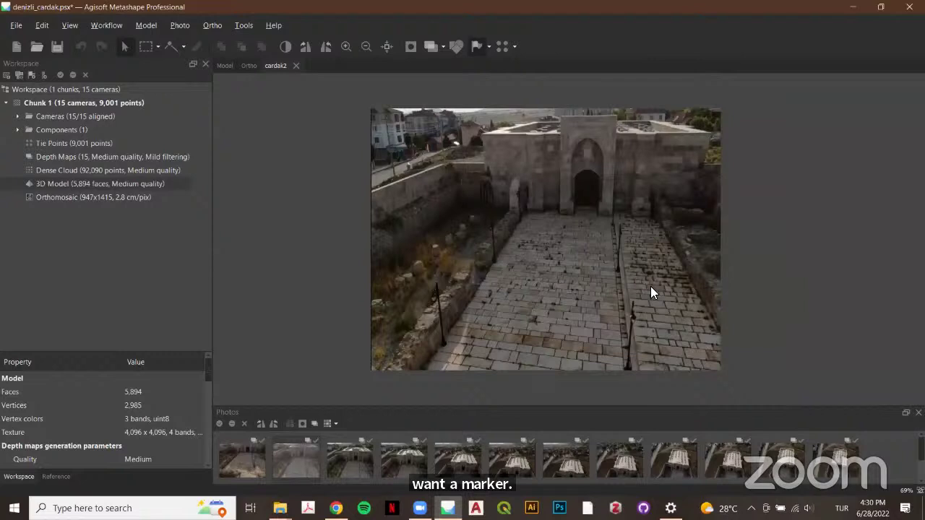
Open photo cardak5 and add a marker at the top of the dark entrance doorway
double_click(329, 456)
double_click(442, 458)
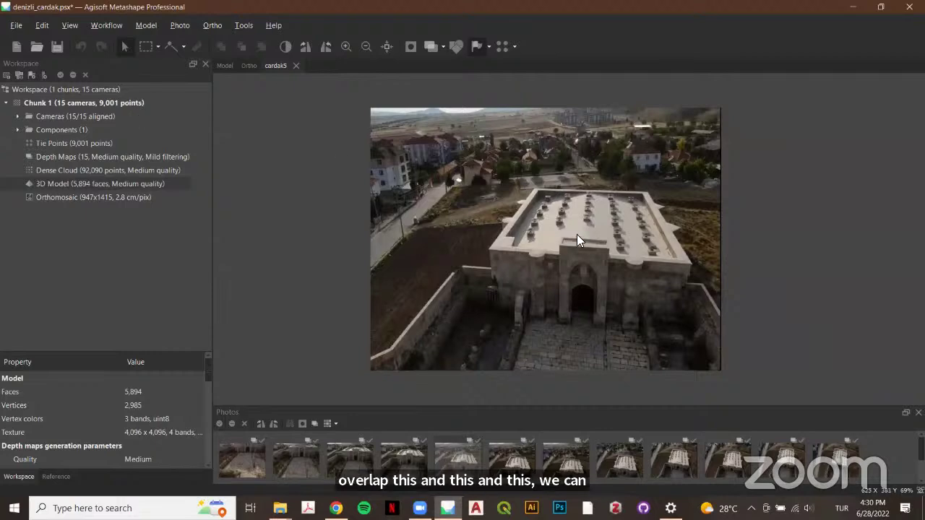
scroll(578, 233, up, 3)
scroll(580, 238, up, 3)
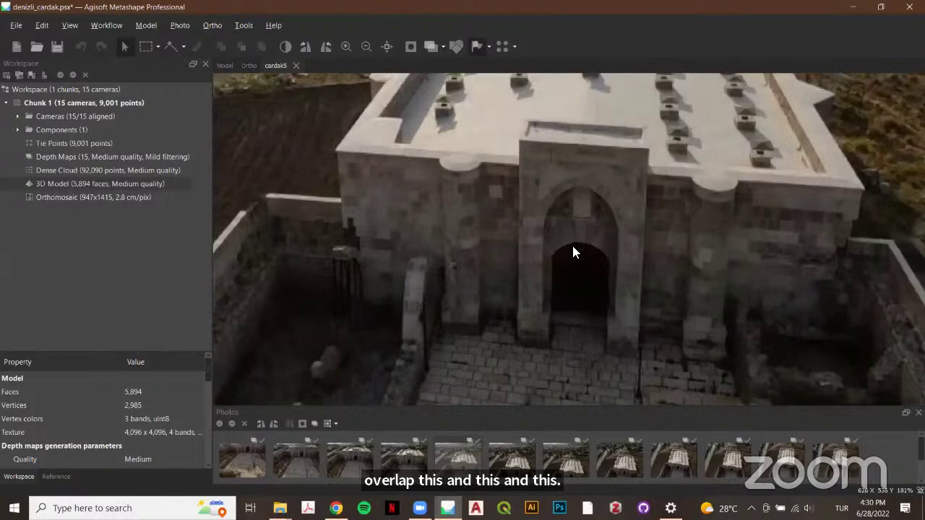
right_click(576, 242)
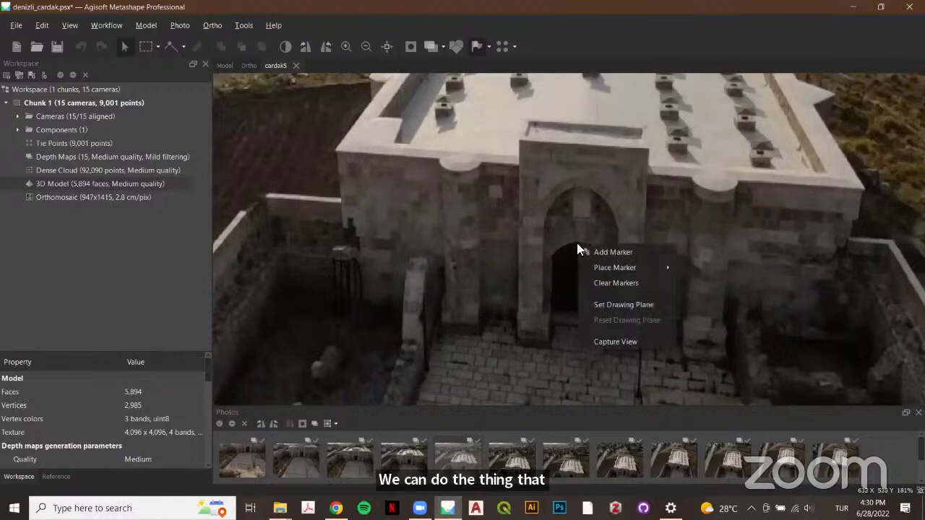
click(597, 248)
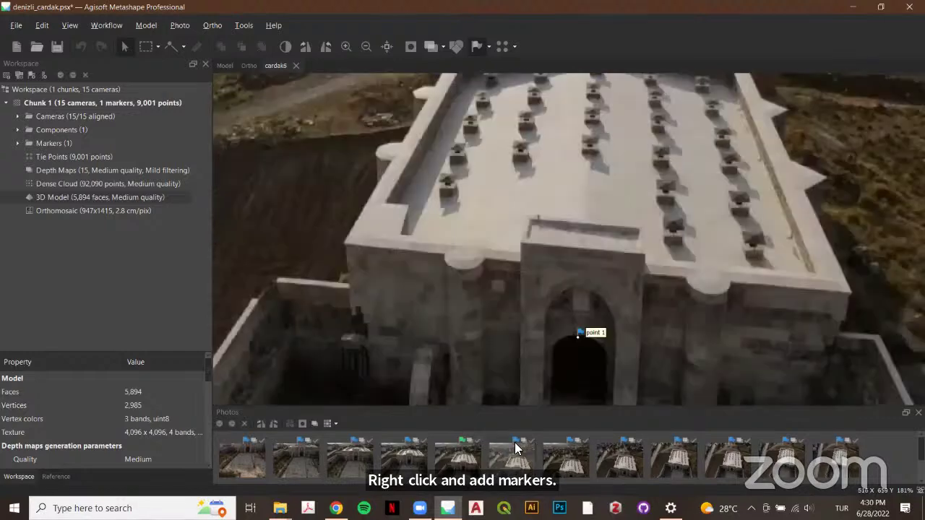
Check the position of marker point 1 at the doorway in photos cardak6 through cardak12
drag(625, 270, 626, 168)
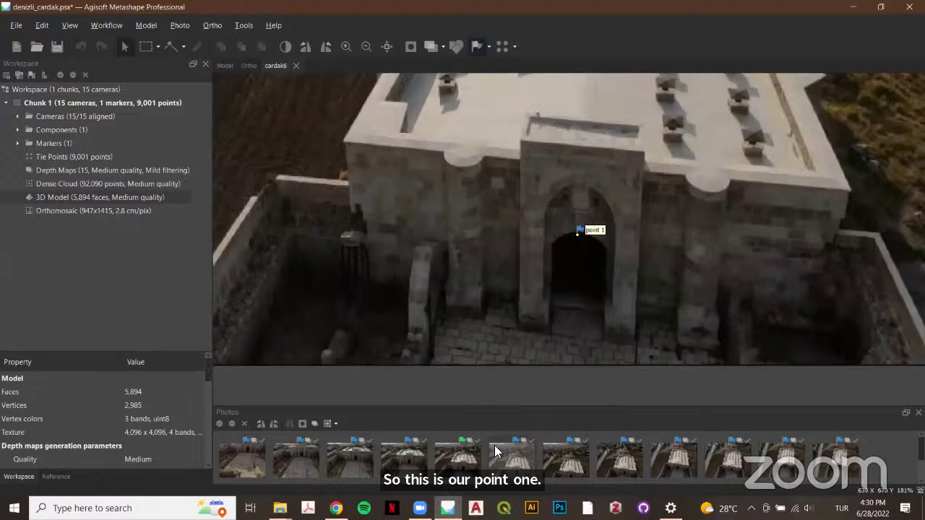
scroll(586, 266, up, 3)
scroll(560, 238, down, 4)
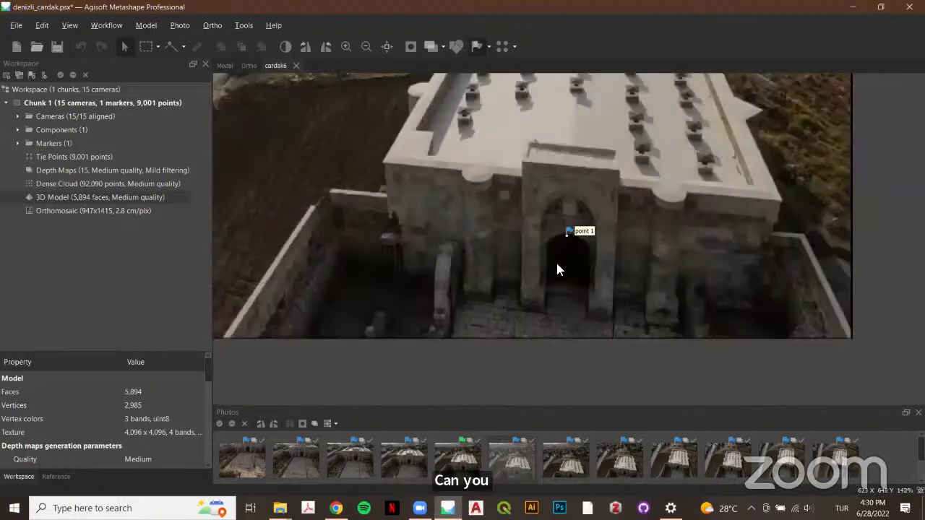
double_click(564, 468)
double_click(616, 455)
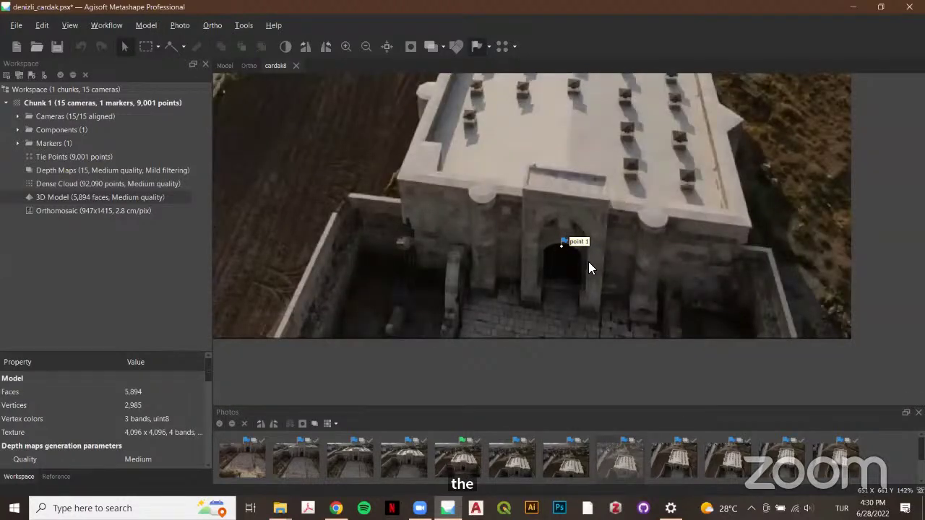
double_click(728, 465)
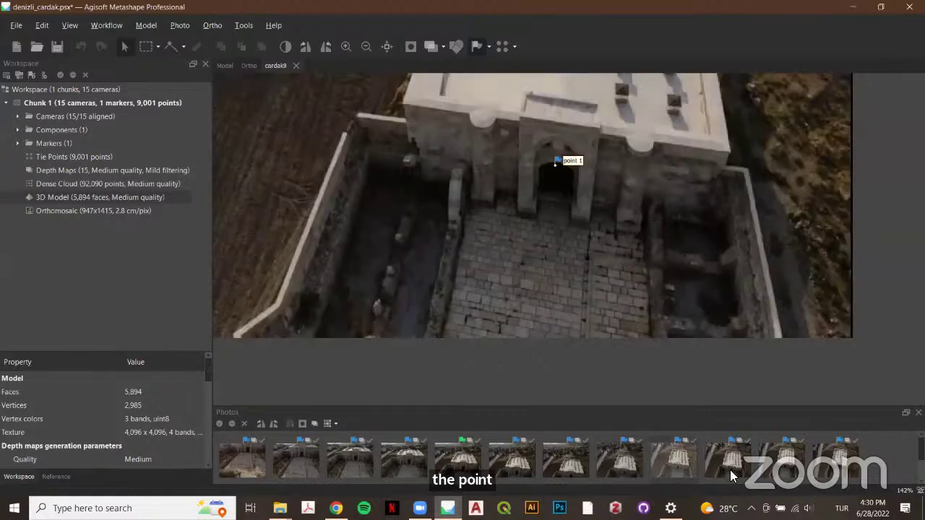
key(Page_Down)
scroll(556, 199, up, 8)
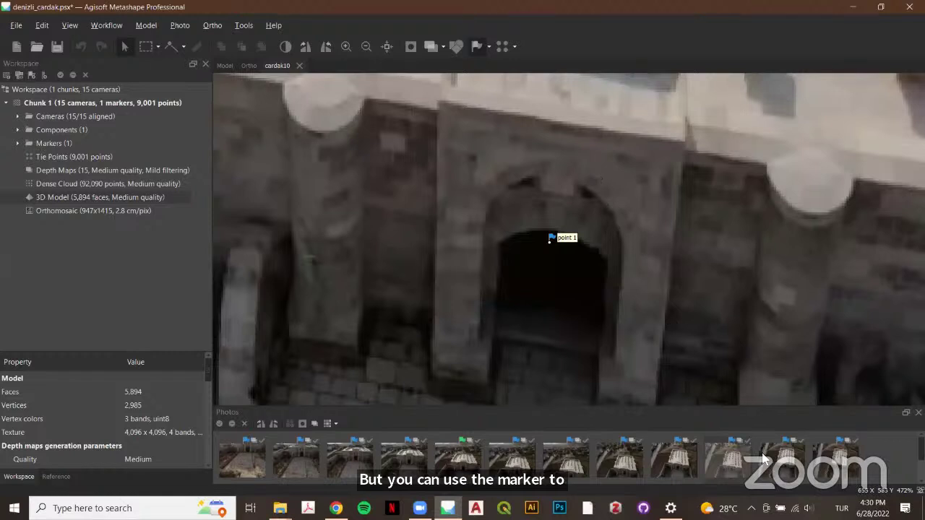
key(Page_Down)
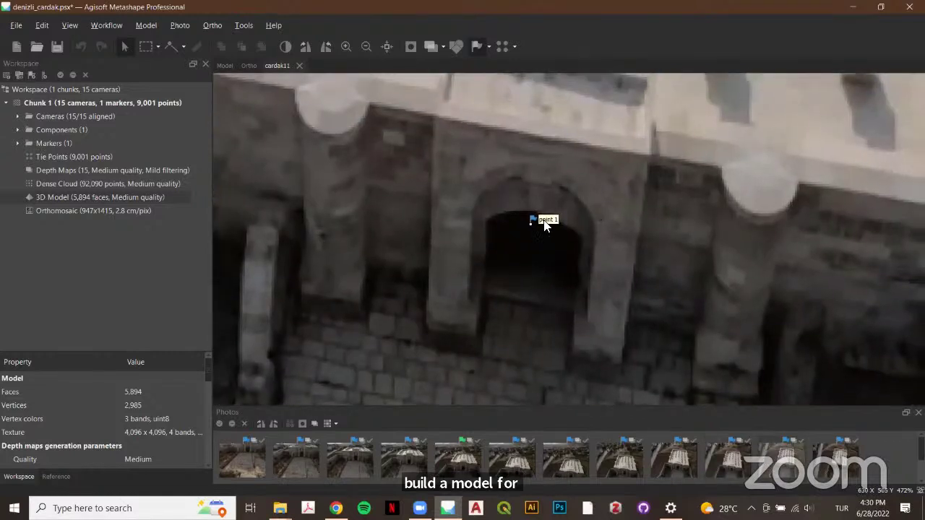
key(Page_Down)
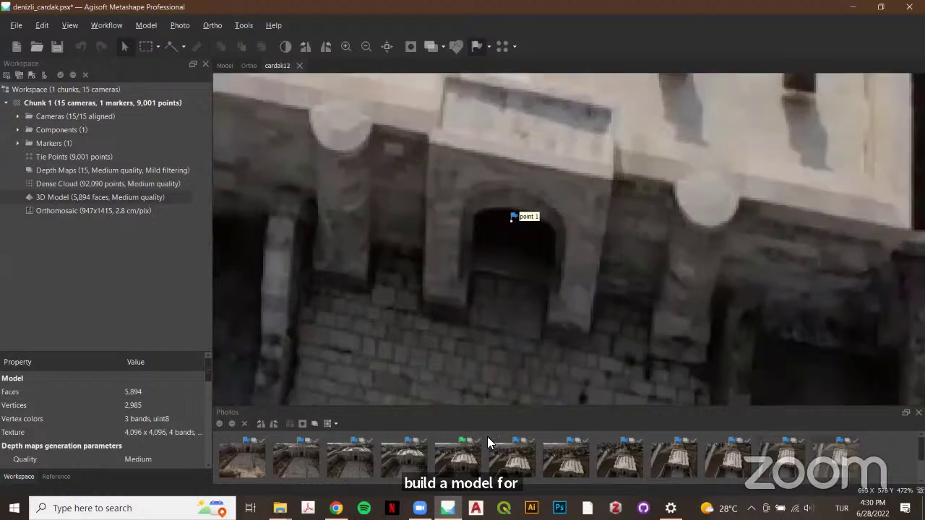
Check marker point 1 in photos cardak1, cardak3 and cardak4, and expand the list of aligned cameras
double_click(233, 462)
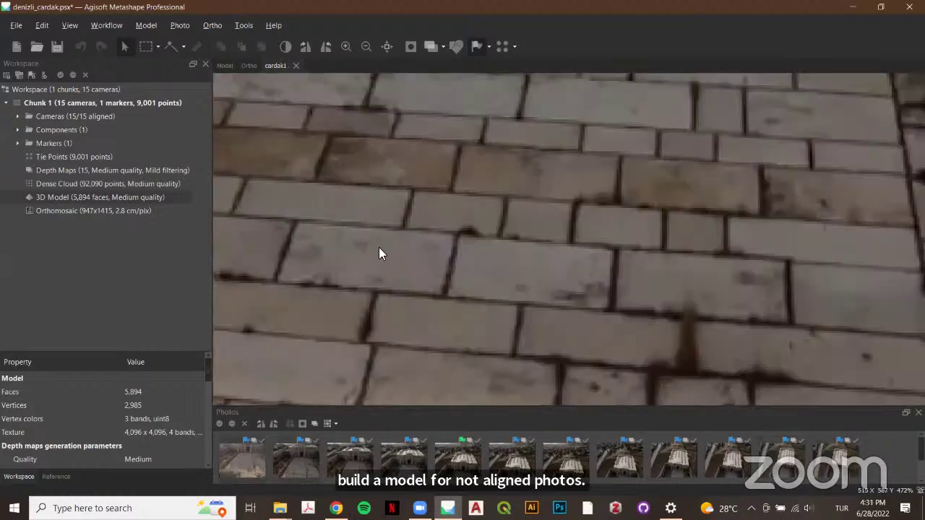
scroll(440, 159, down, 6)
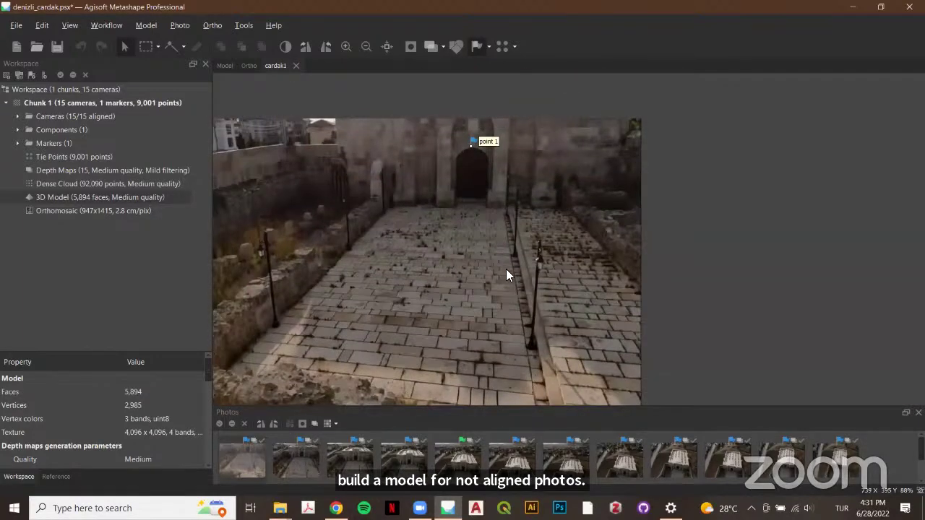
double_click(354, 464)
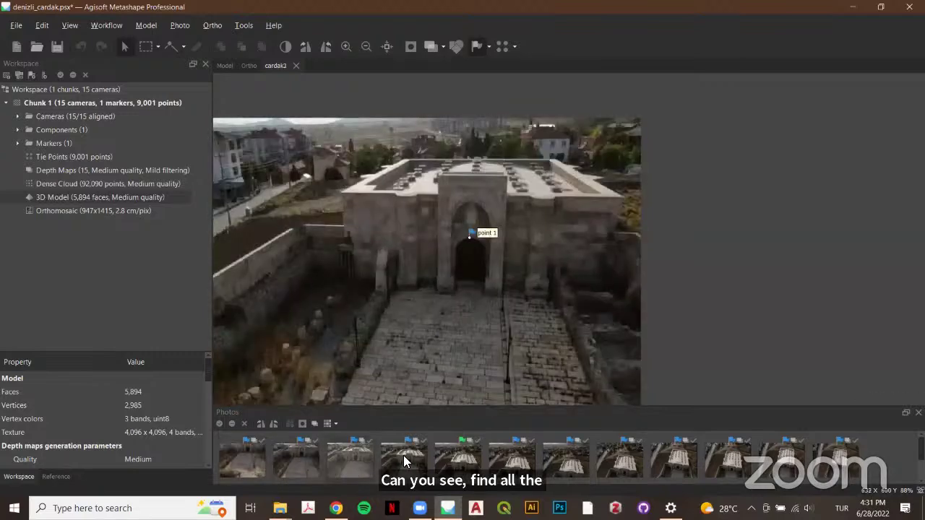
double_click(404, 455)
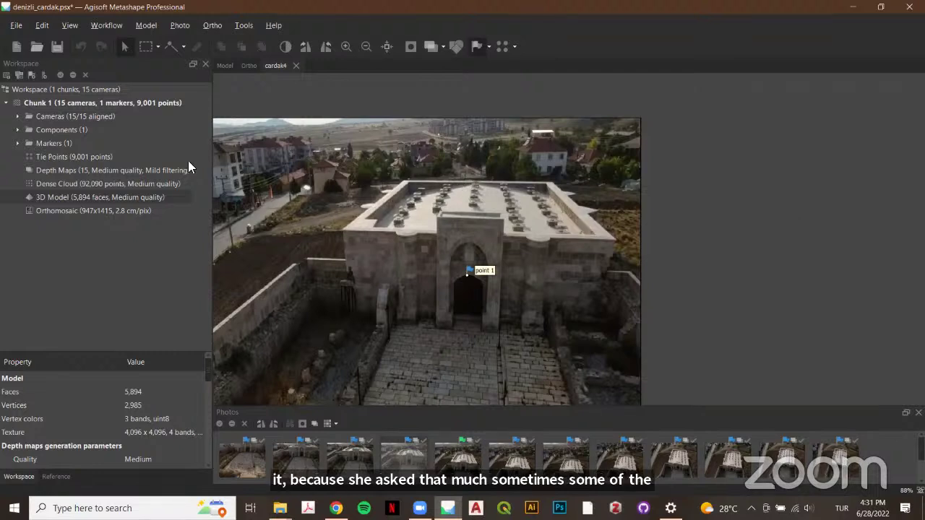
double_click(26, 117)
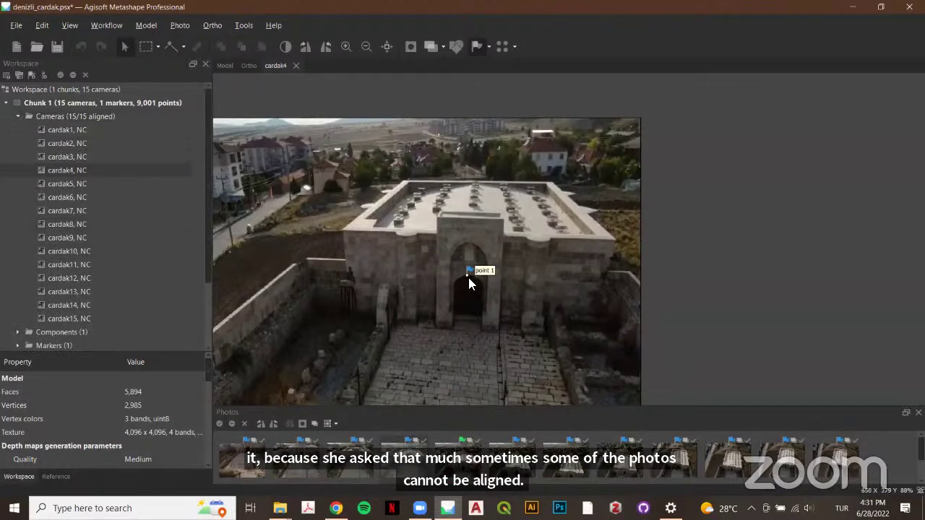
scroll(468, 278, up, 4)
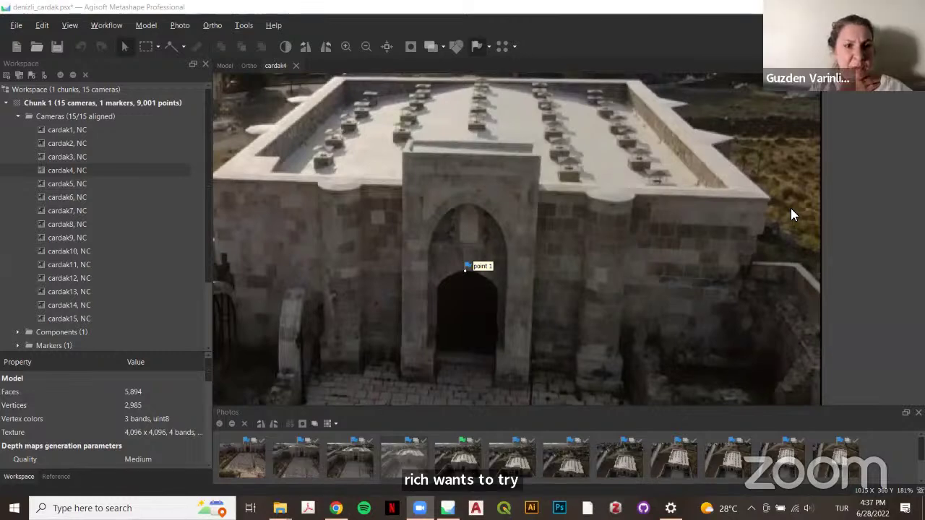
Close the denizli_cardak project and Metashape, saving the changes
key(ctrl+s)
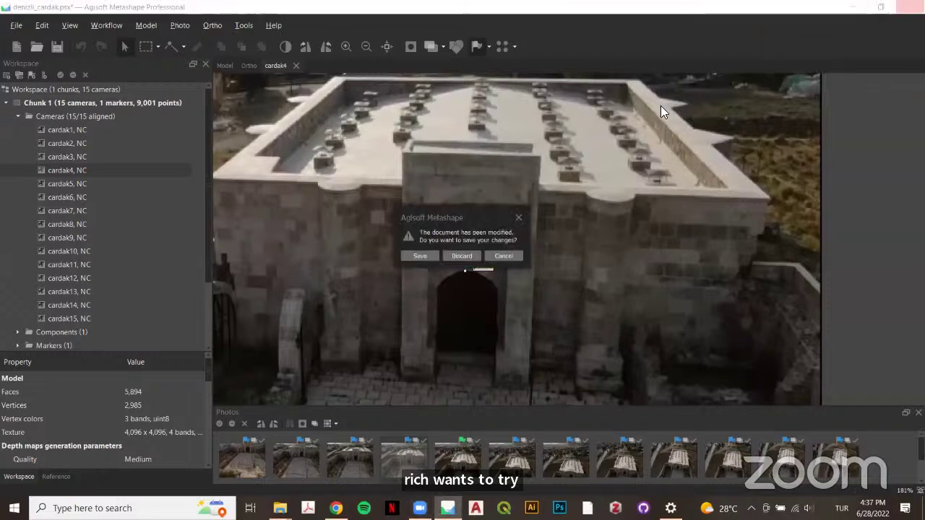
click(408, 255)
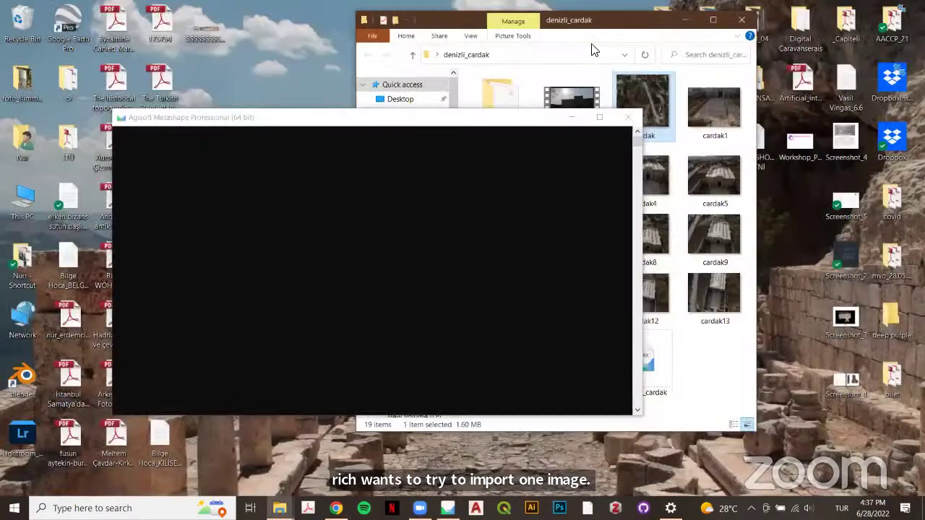
Switch to Google Drive in Chrome and go from the Elikesikhan folder up to the Digital Futures folder
key(alt+Tab)
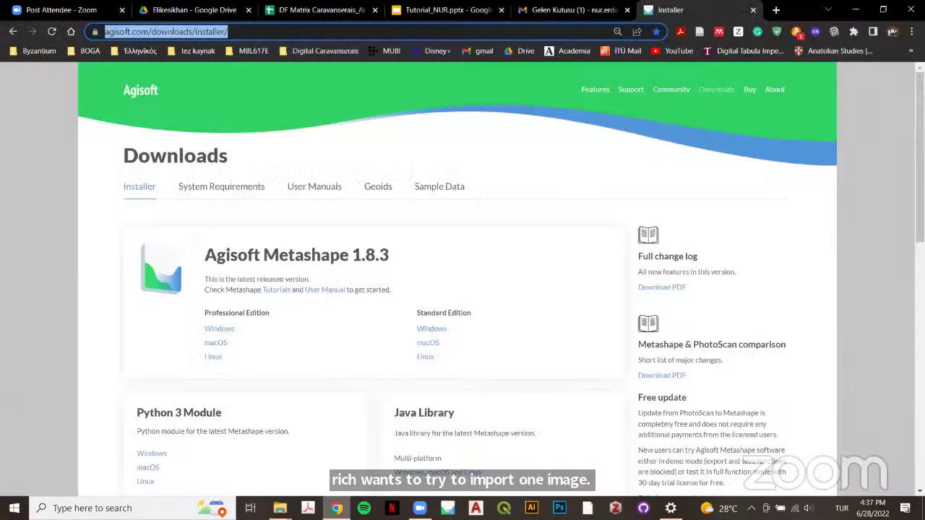
click(193, 10)
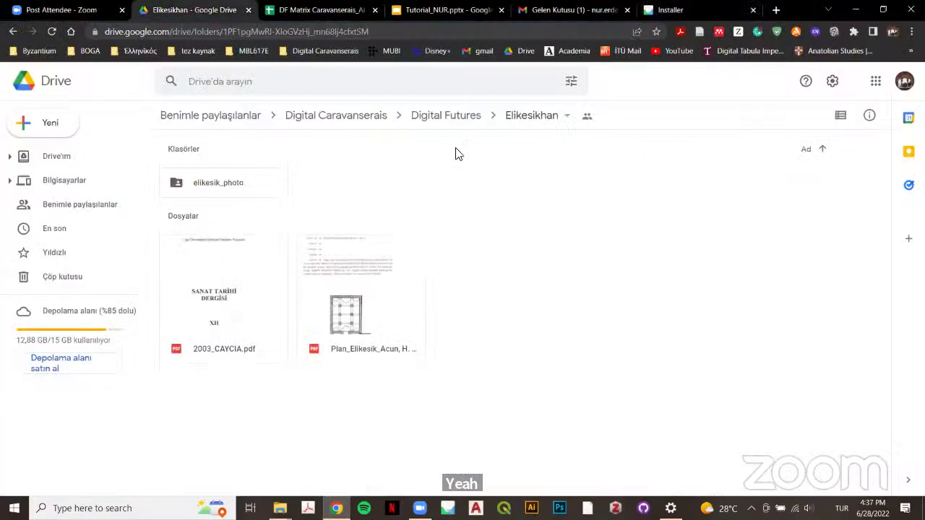
click(461, 117)
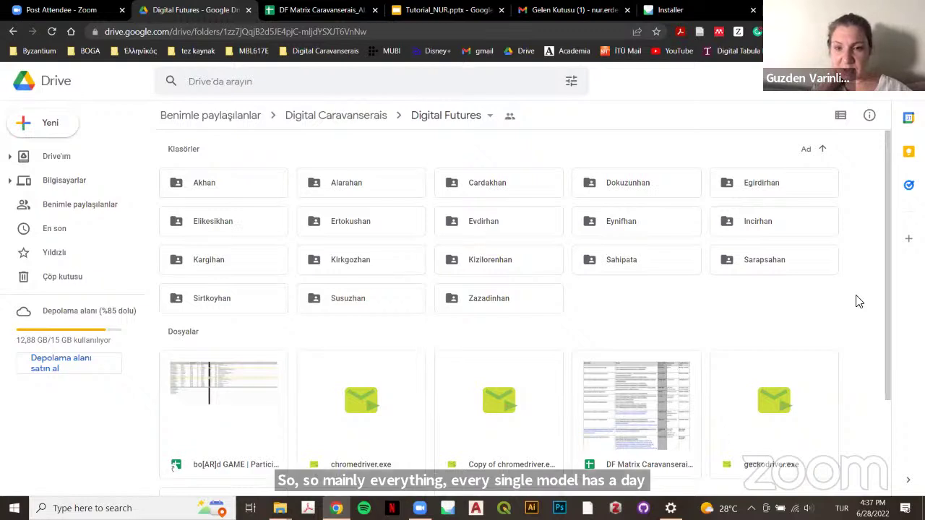
View the Akhan folder and its Denizli_Akhan videos, and return to the Digital Futures folder
double_click(202, 185)
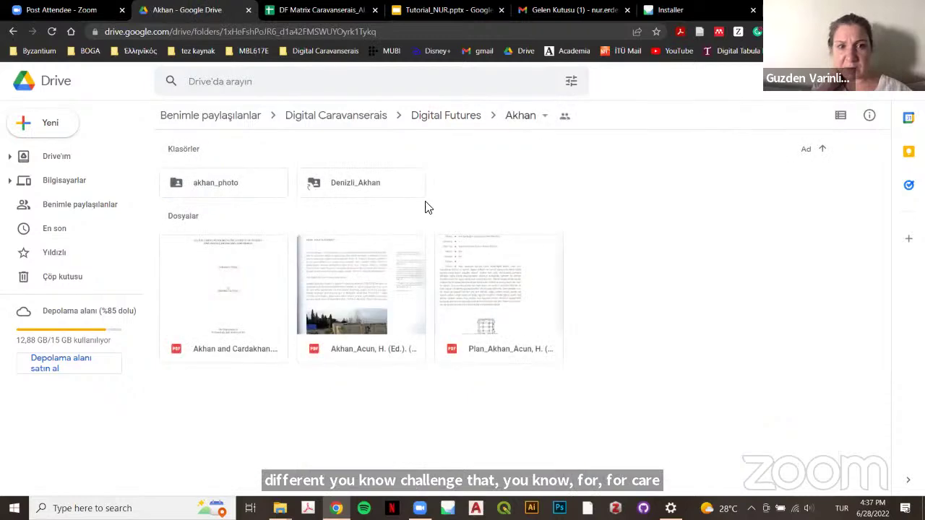
double_click(354, 185)
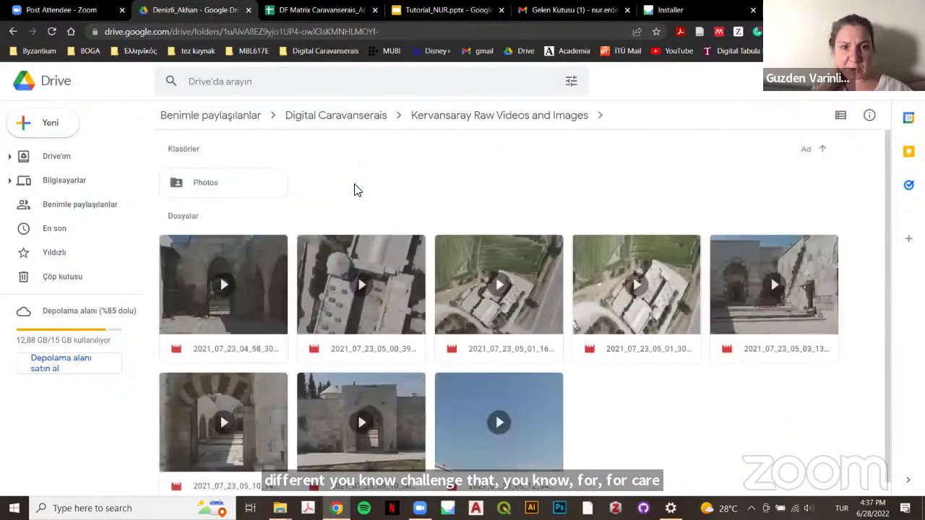
click(13, 31)
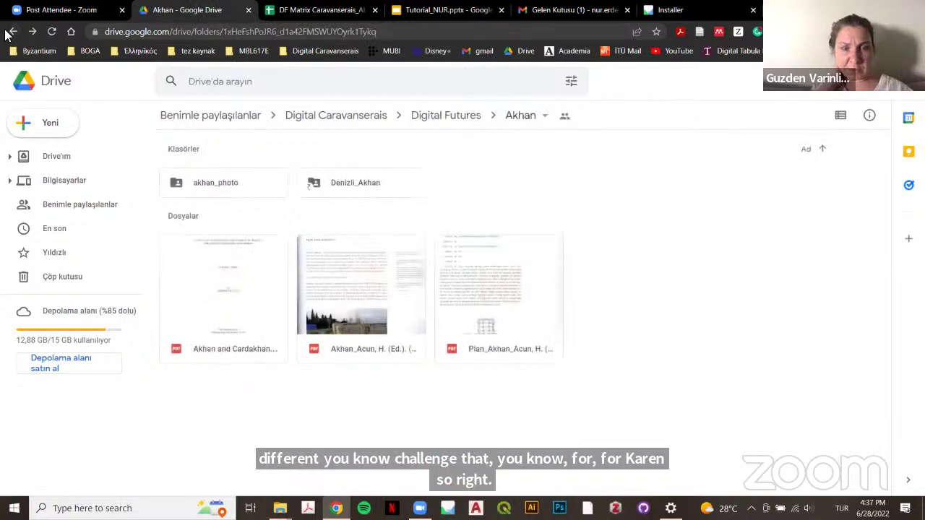
click(466, 120)
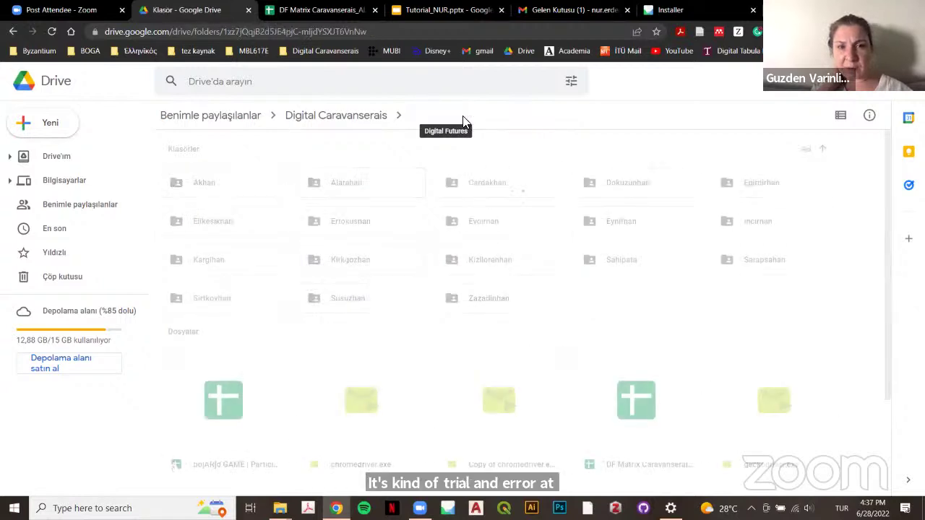
View the contents of the Alarahan folder, return to Digital Futures, and open the Eynifhan folder
double_click(358, 185)
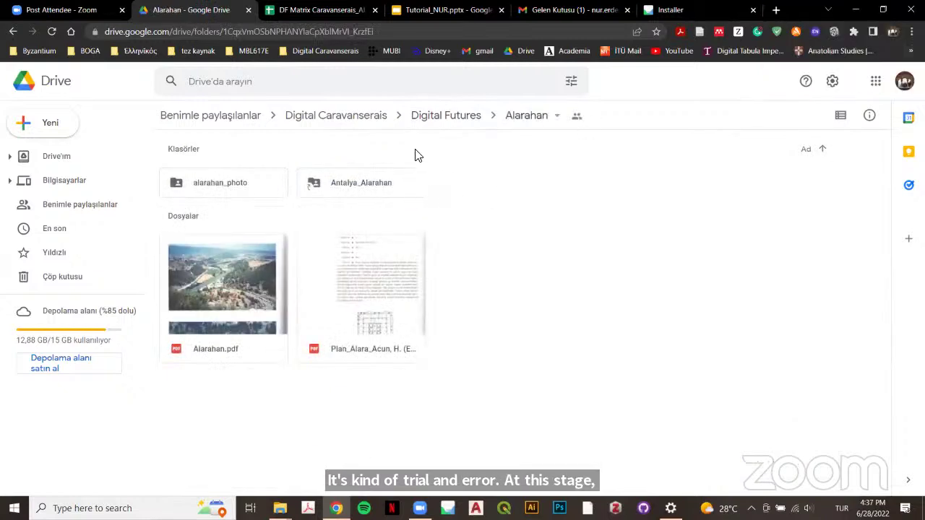
click(464, 119)
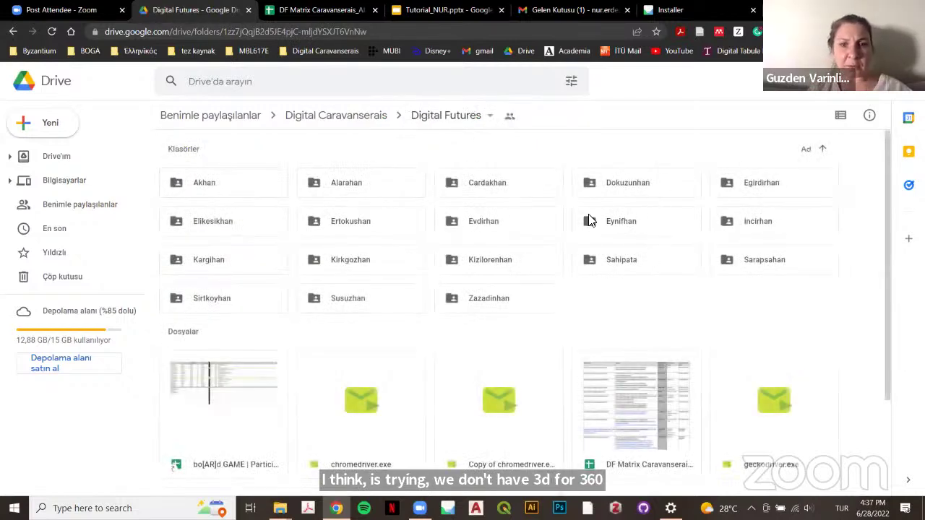
click(609, 221)
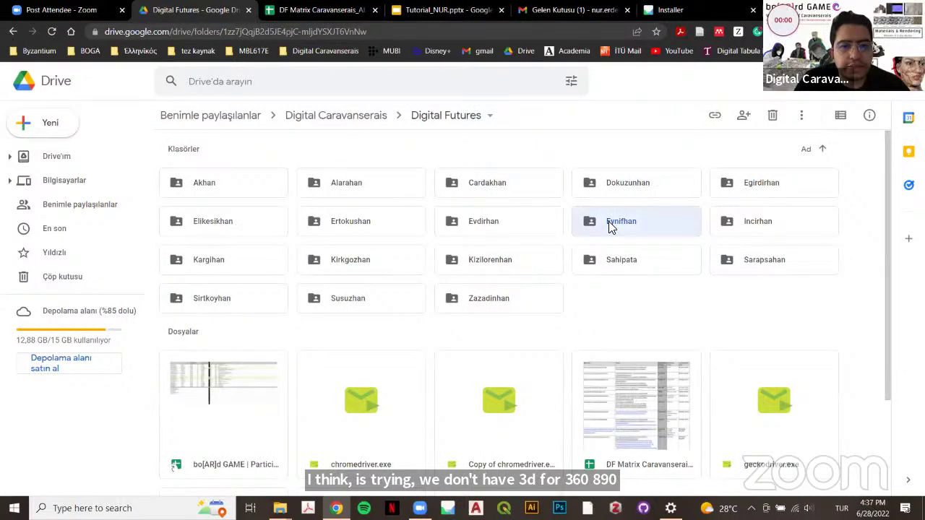
double_click(608, 221)
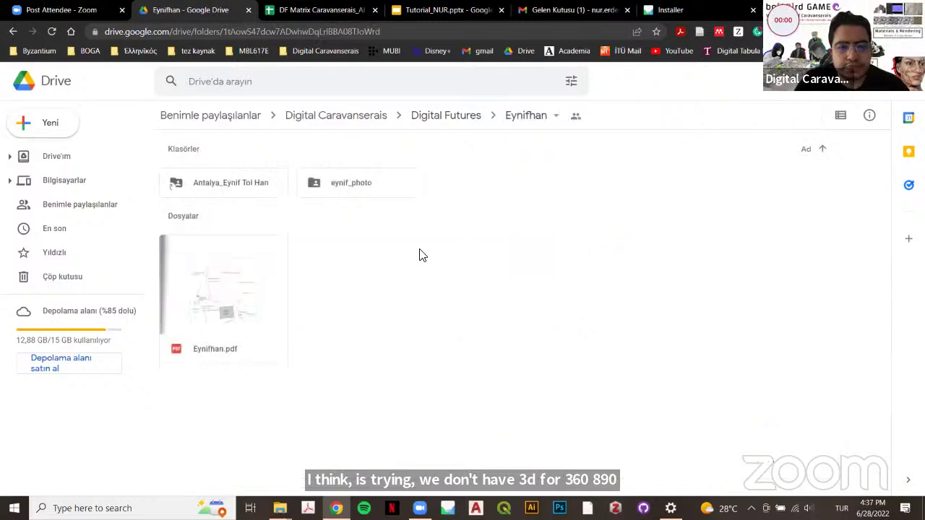
View the photographs in the eynif_photo folder and return to the Eynifhan folder
click(334, 184)
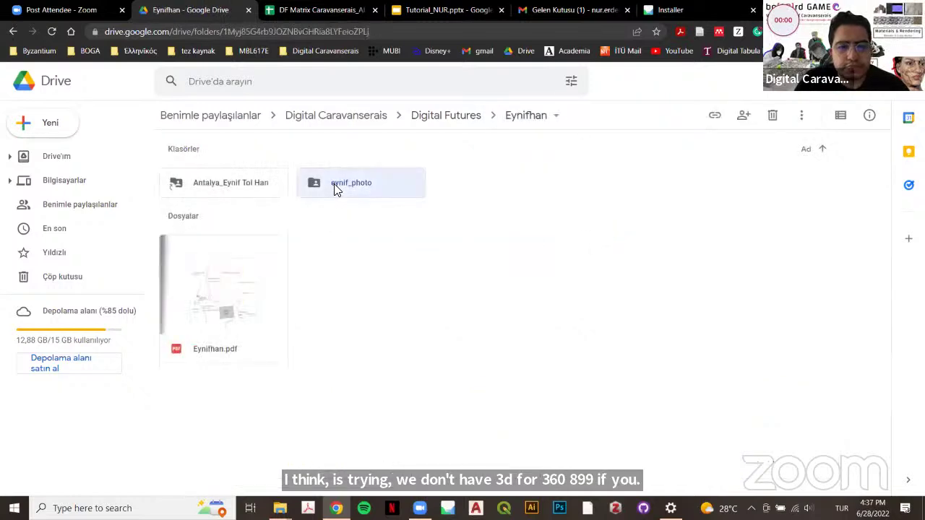
double_click(334, 184)
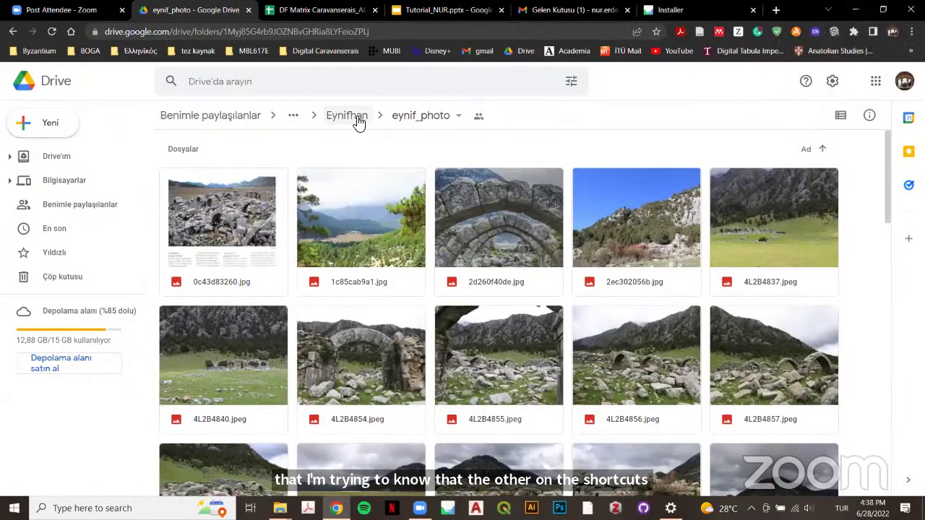
key(alt+Left)
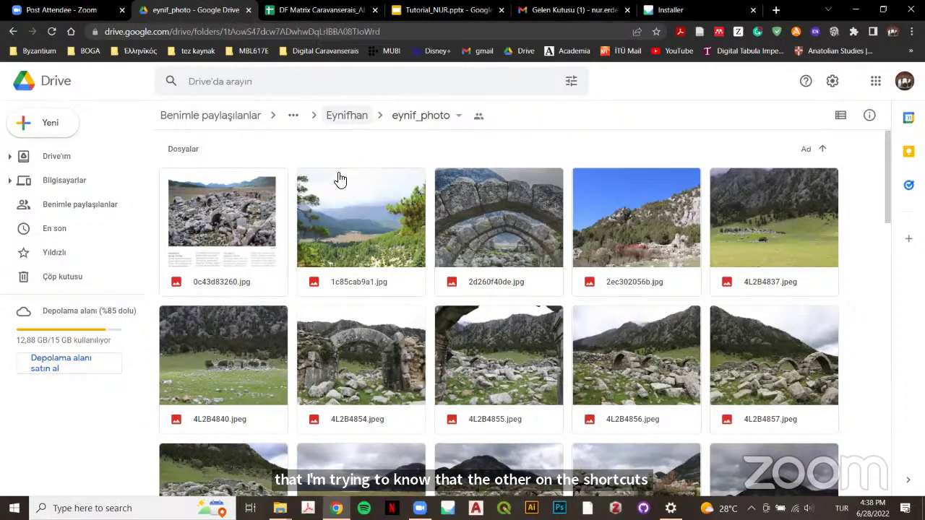
Download all the images in the Photos folder of Antalya_Eynif Tol Han
double_click(242, 182)
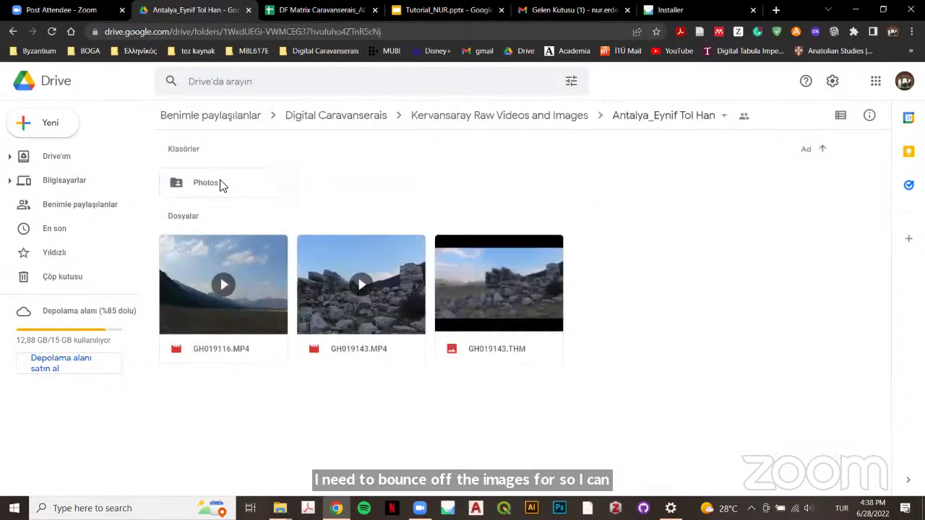
double_click(225, 182)
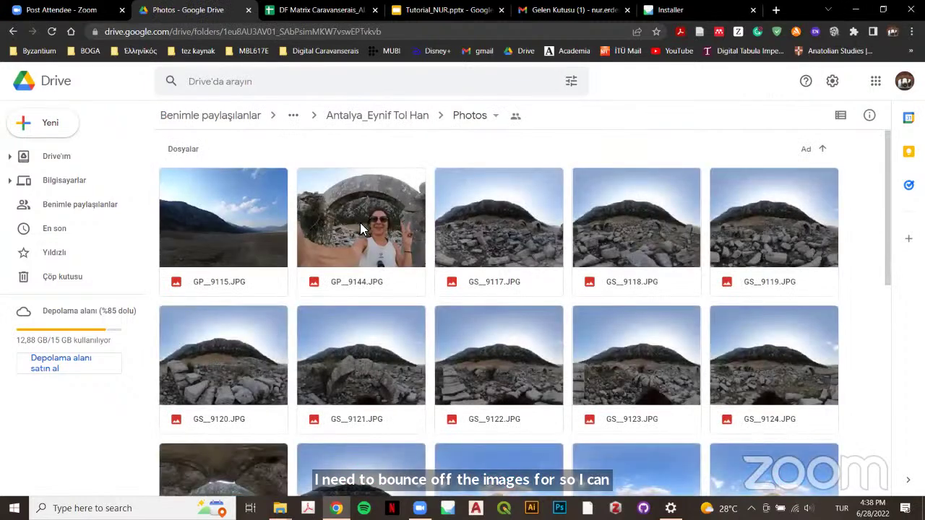
click(160, 198)
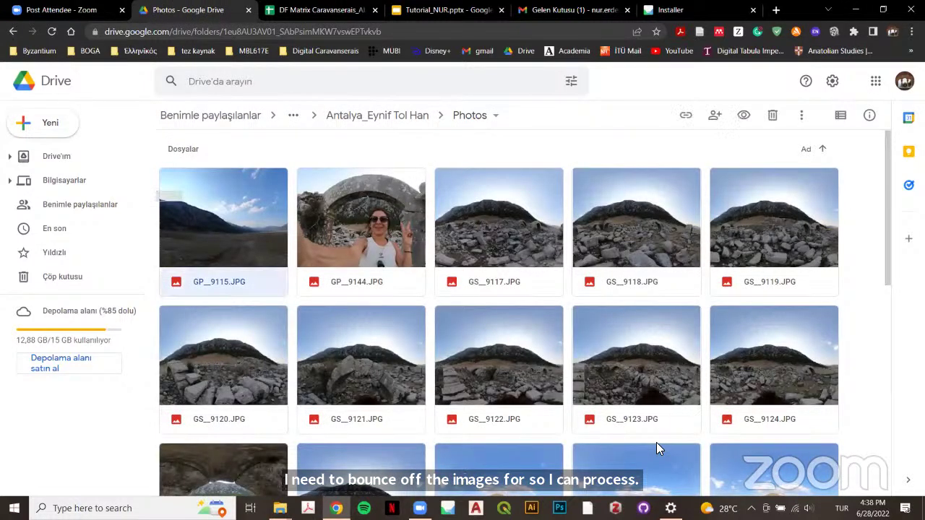
drag(656, 442, 861, 441)
click(718, 272)
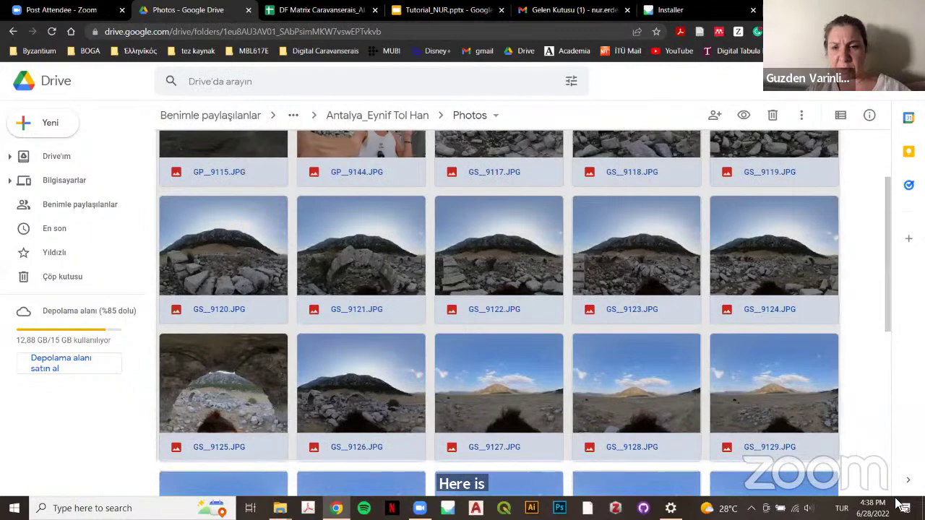
scroll(499, 310, down, 2)
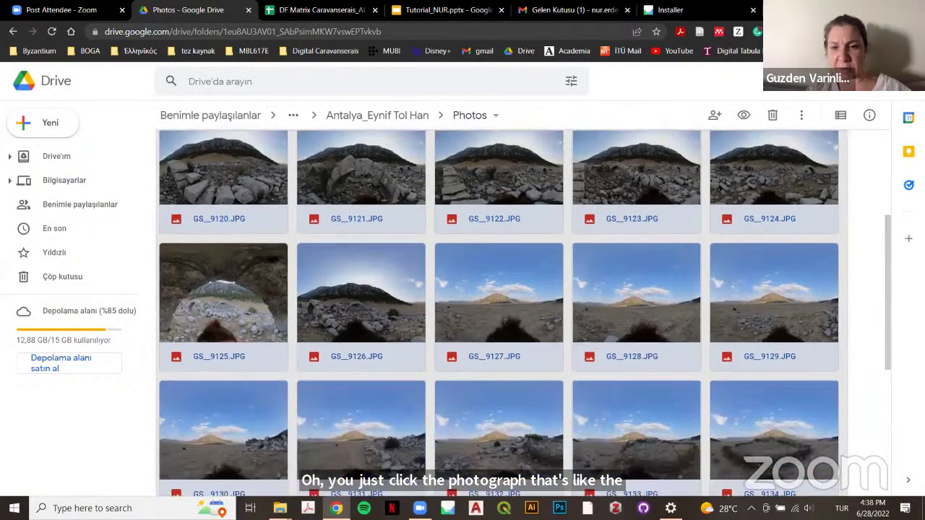
scroll(498, 311, down, 3)
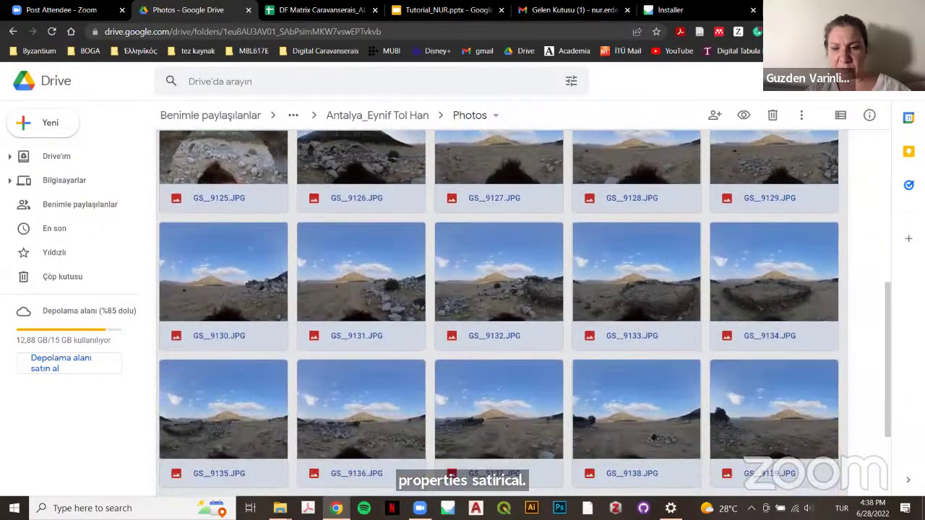
scroll(640, 269, down, 1)
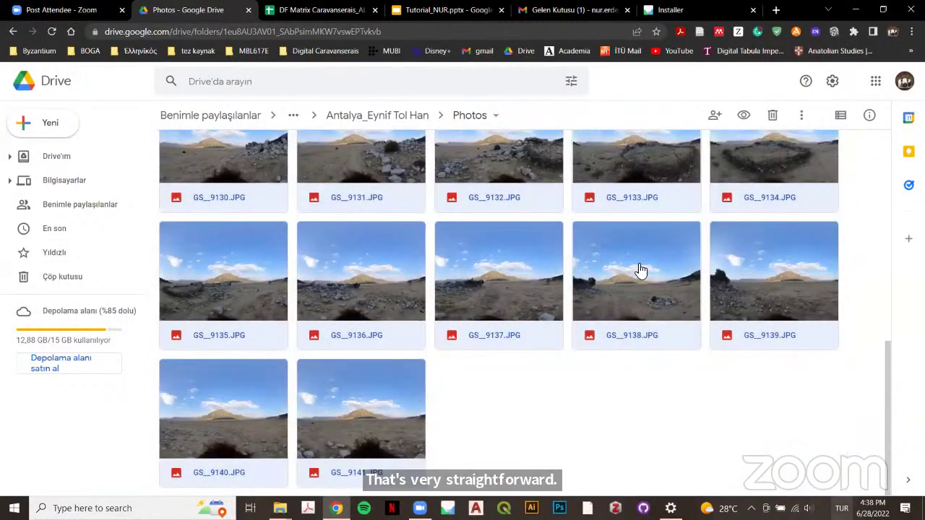
right_click(640, 269)
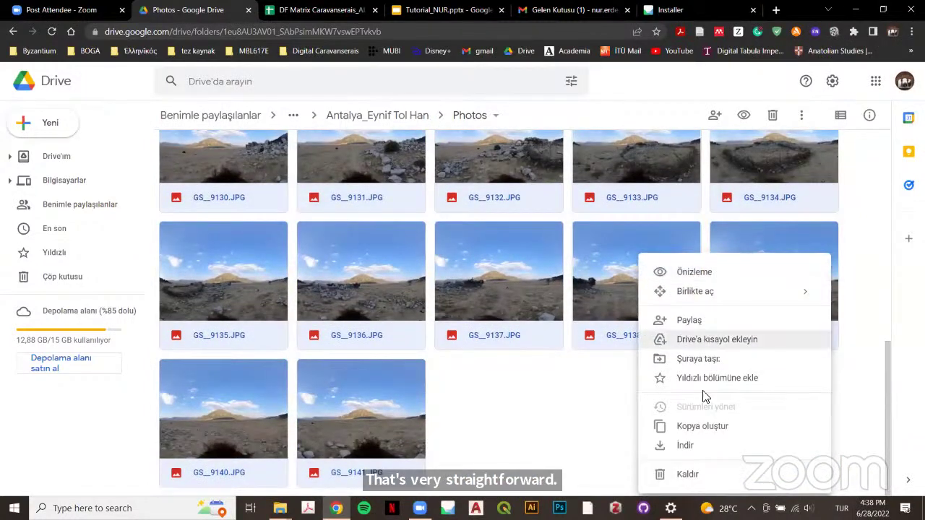
click(708, 444)
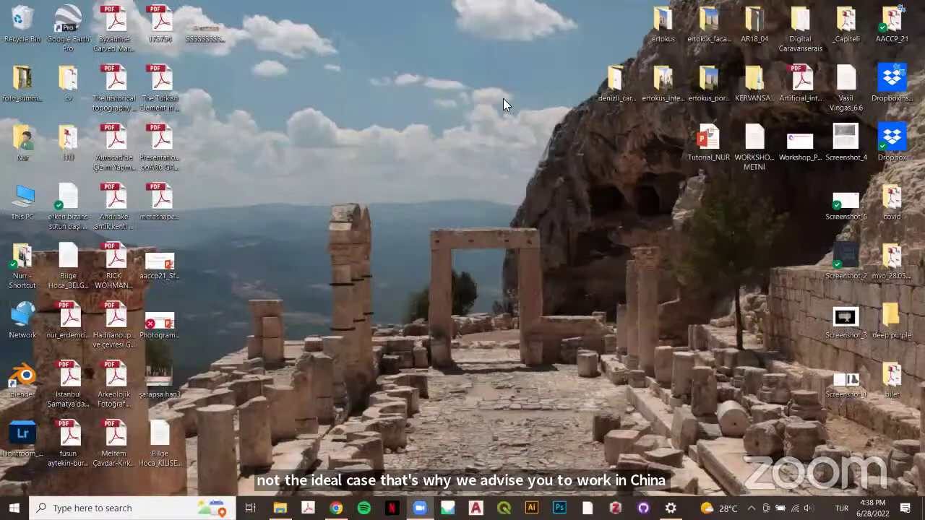
Create a new folder named eynir on the desktop
right_click(503, 99)
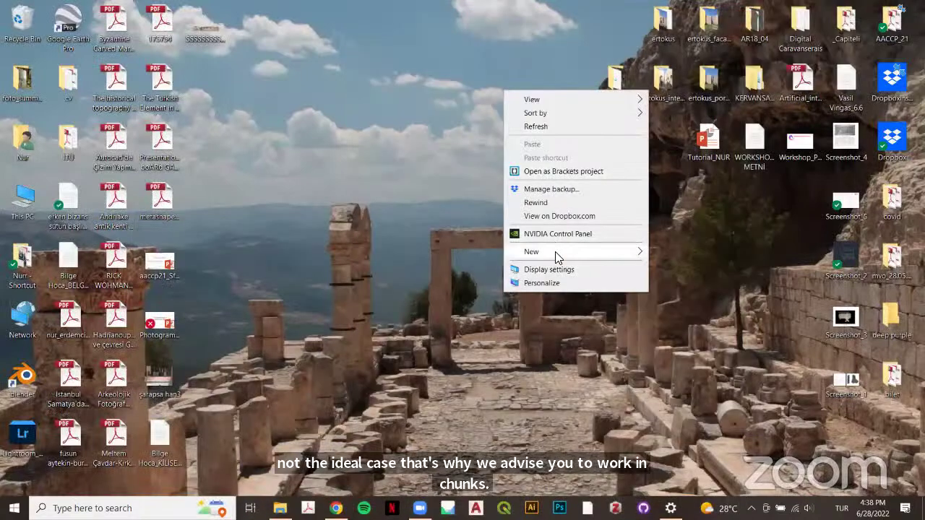
mouse_move(555, 255)
click(660, 254)
text(eynir)
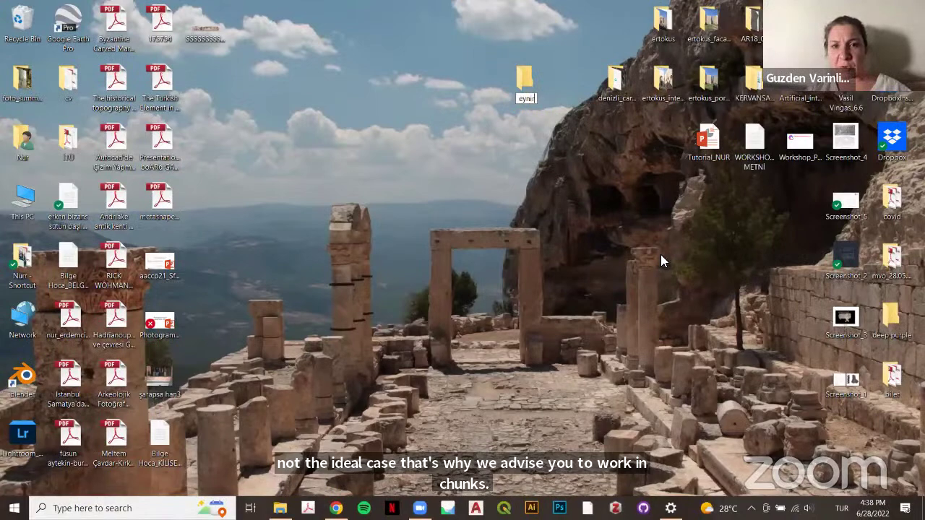
key(Return)
right_click(506, 95)
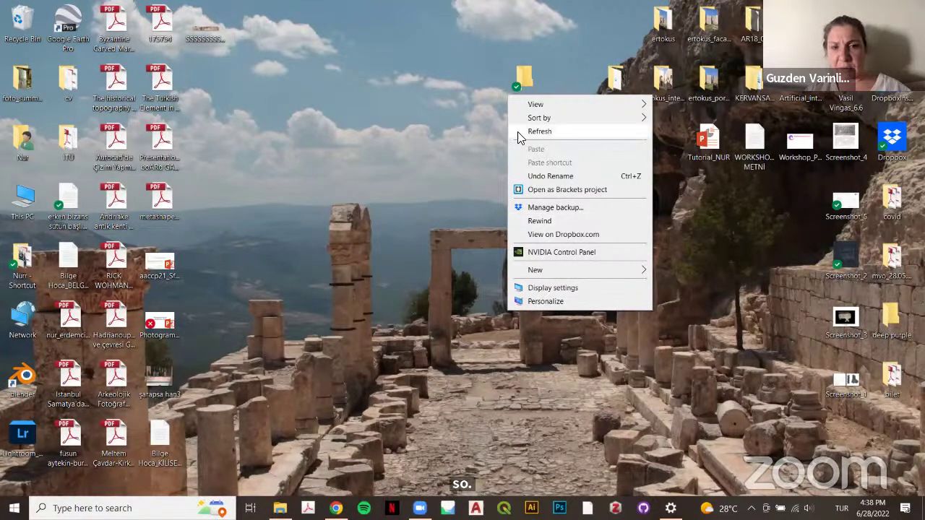
click(477, 154)
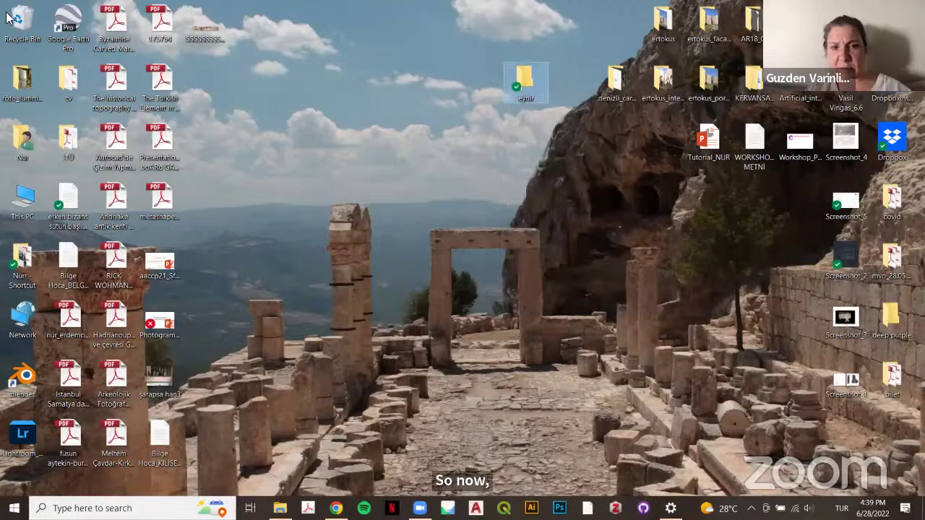
Create a new desktop folder named eynif for the downloaded photos
right_click(475, 139)
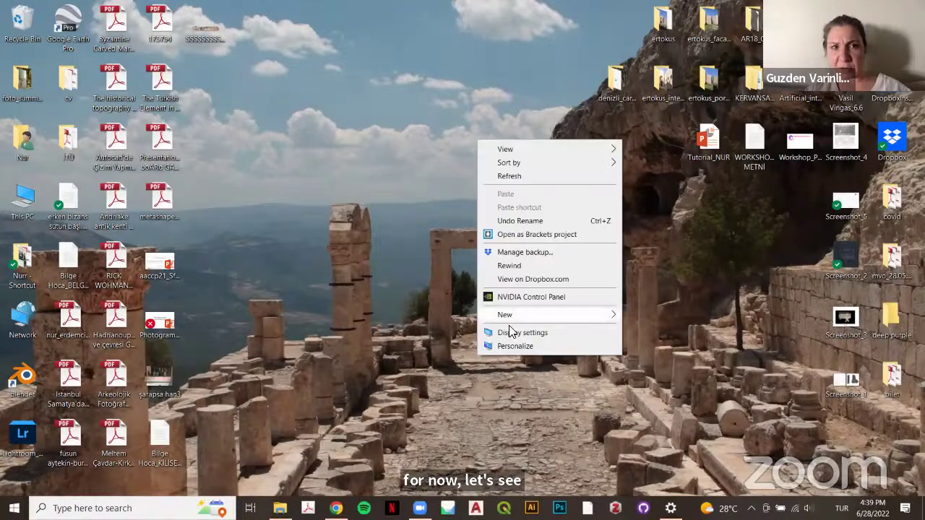
mouse_move(567, 314)
click(651, 314)
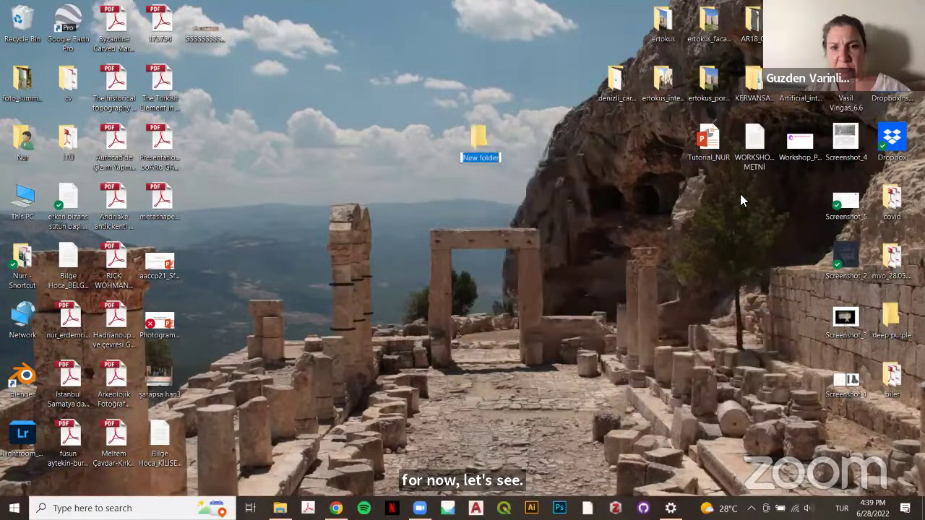
text(eynii)
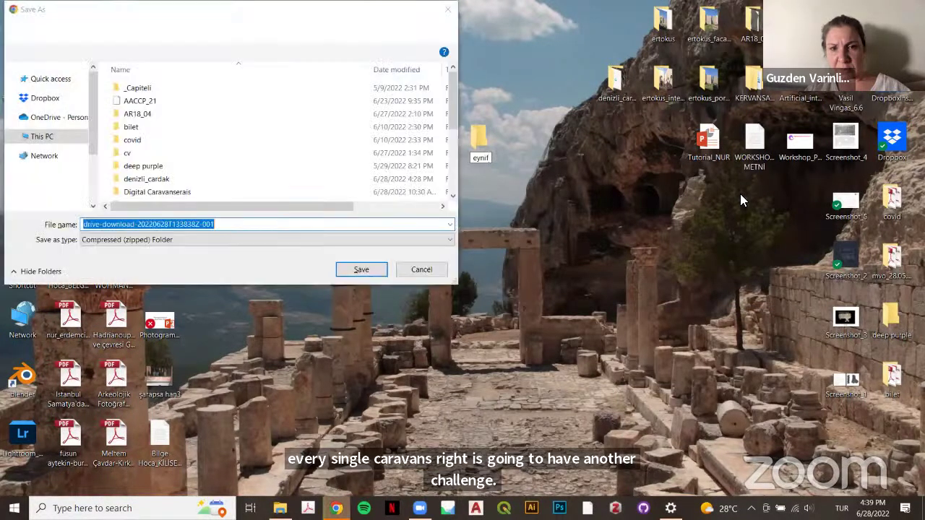
Save the zipped photo download to the desktop under its suggested name, and place the eynif folder beside the Tutorial_NUR file
click(372, 270)
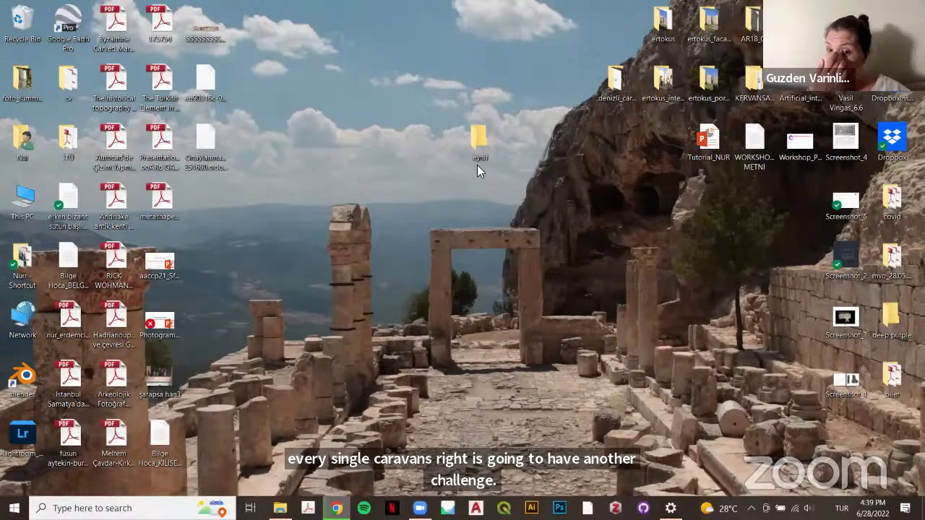
drag(478, 160, 663, 136)
click(433, 239)
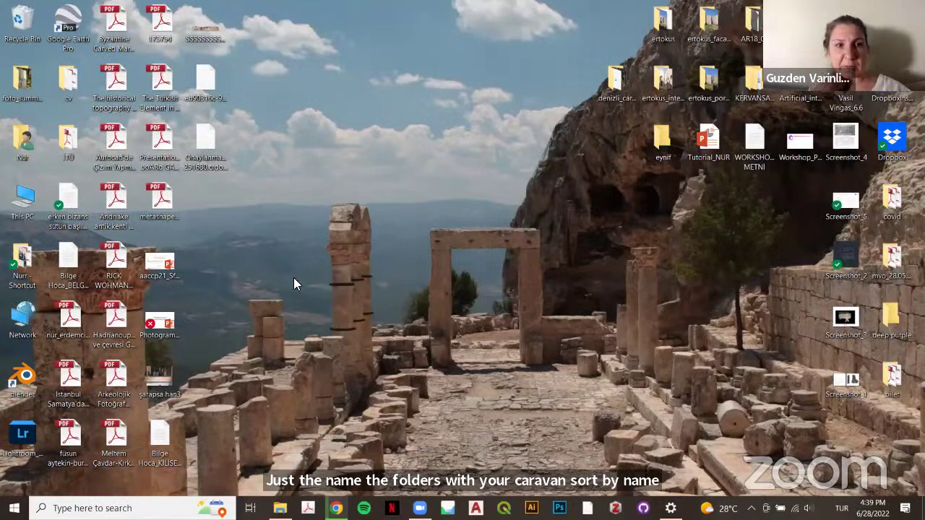
Copy all the photos from the downloaded drive-download zip archive into the eynif desktop folder, and close the archive window
key(alt+Tab)
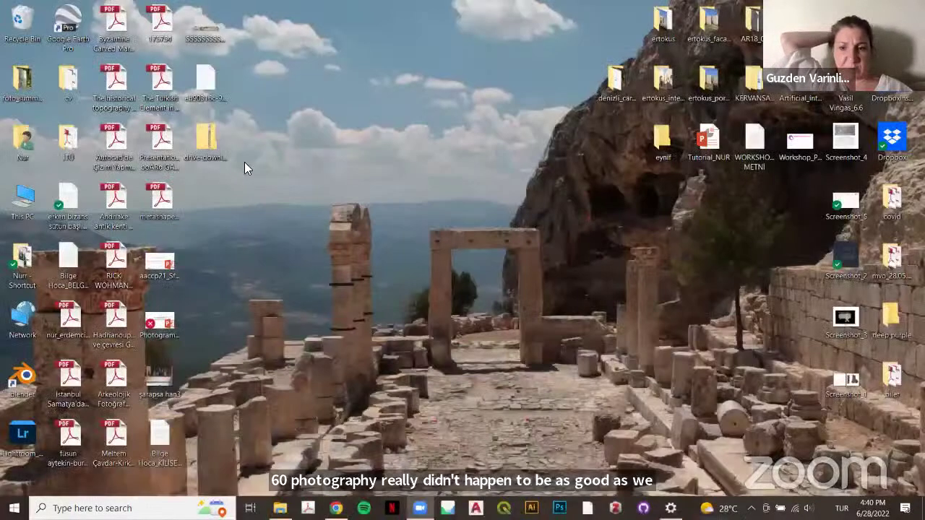
key(super+d)
double_click(210, 146)
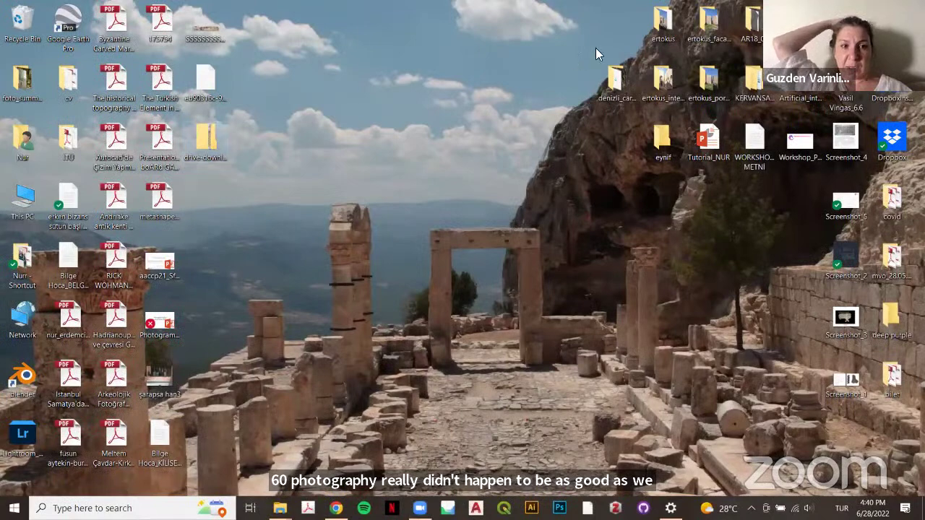
drag(607, 11, 335, 26)
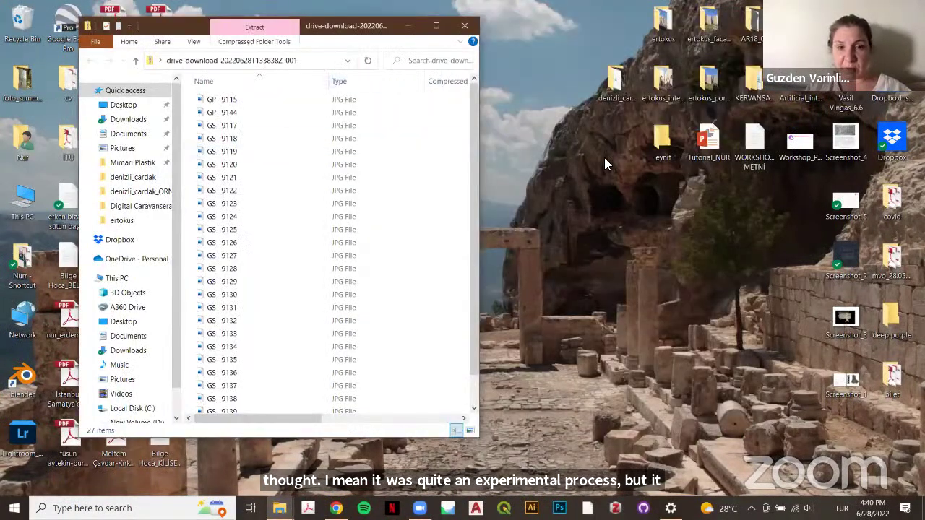
click(213, 99)
key(ctrl+a)
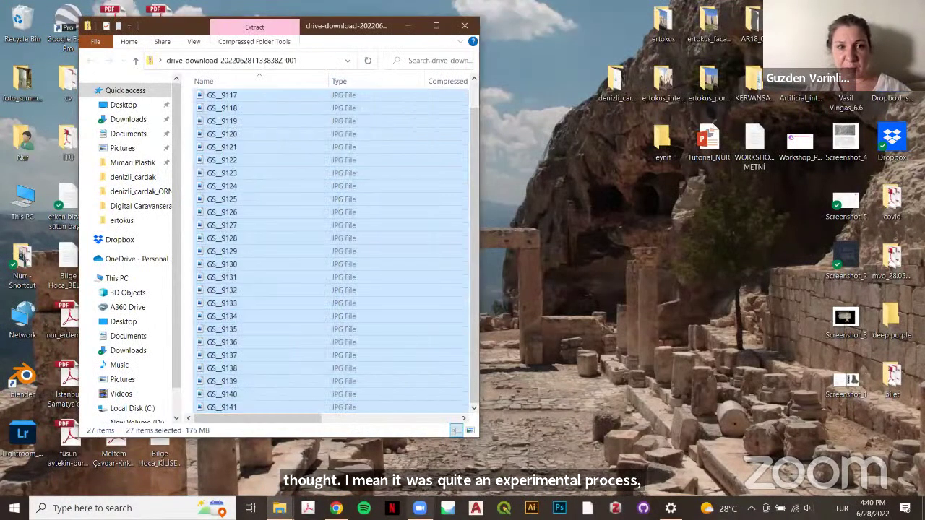
drag(247, 230, 659, 142)
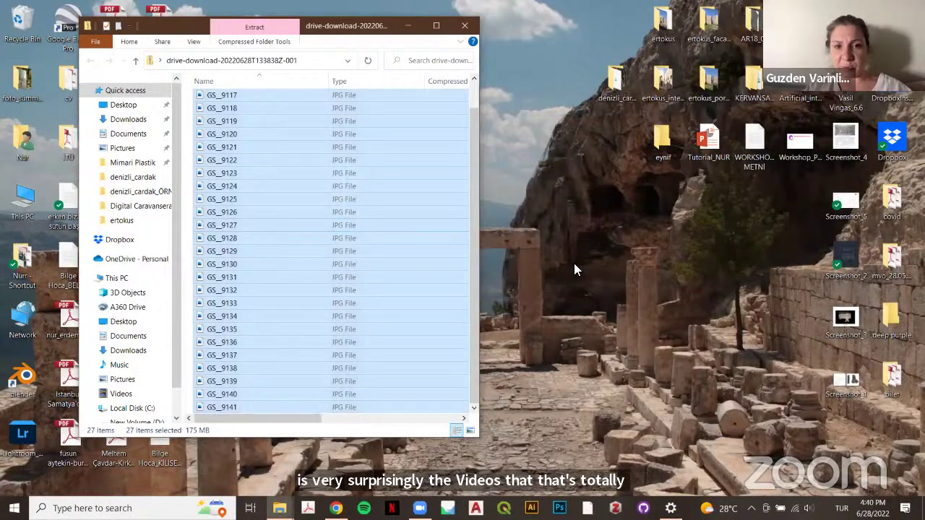
click(464, 25)
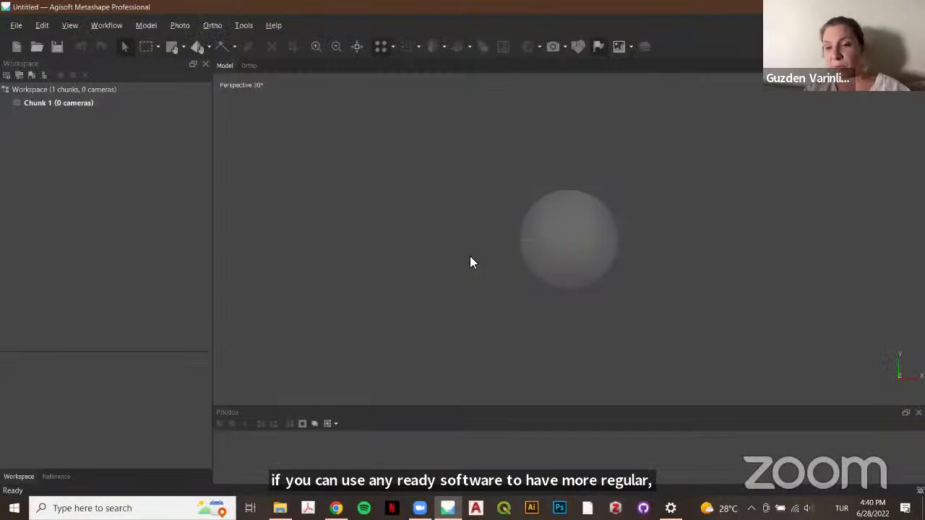
In Agisoft Metashape, add all photos from the desktop's eynif folder except the selfie GP__9144 to Chunk 1
click(19, 75)
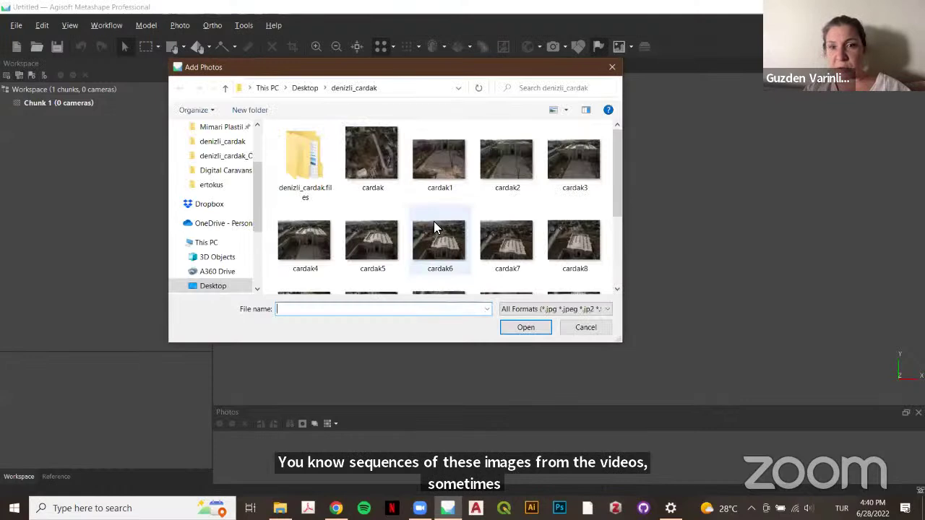
click(306, 90)
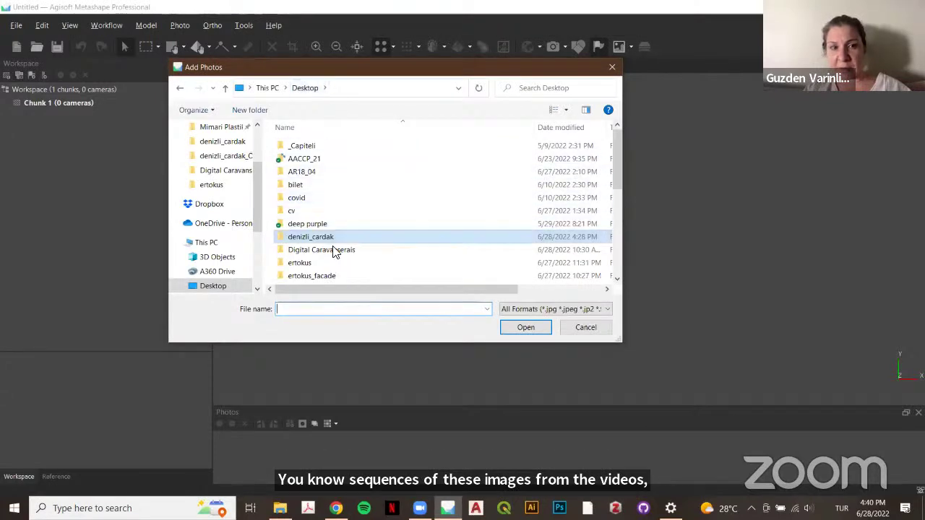
scroll(344, 263, down, 3)
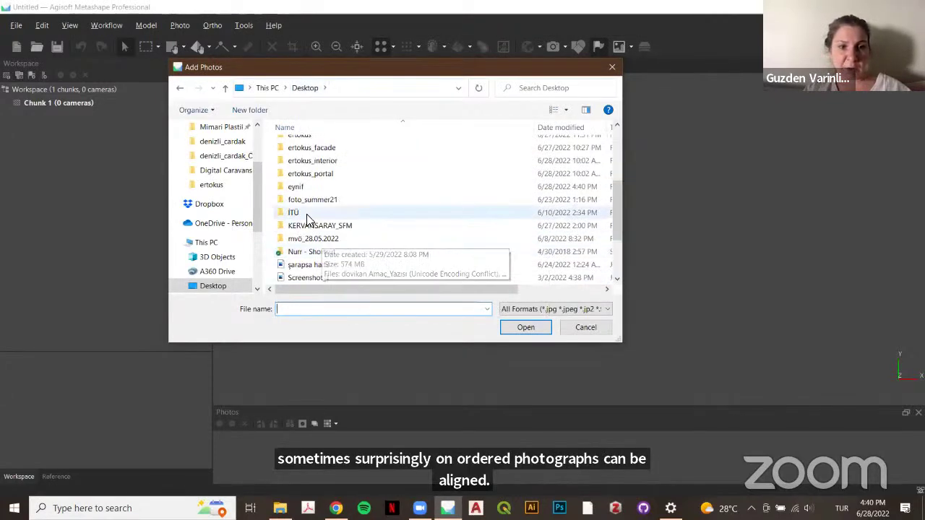
double_click(307, 186)
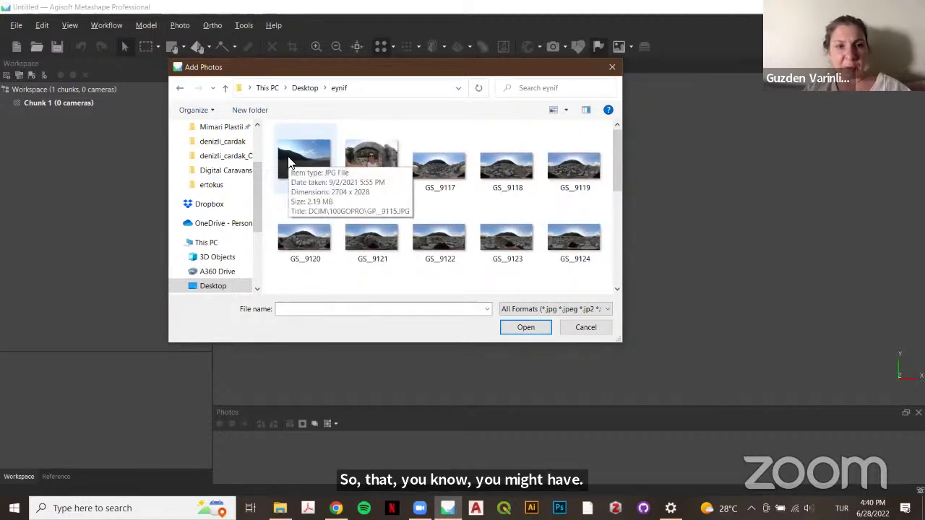
click(289, 163)
ctrl+click(438, 170)
ctrl+click(506, 173)
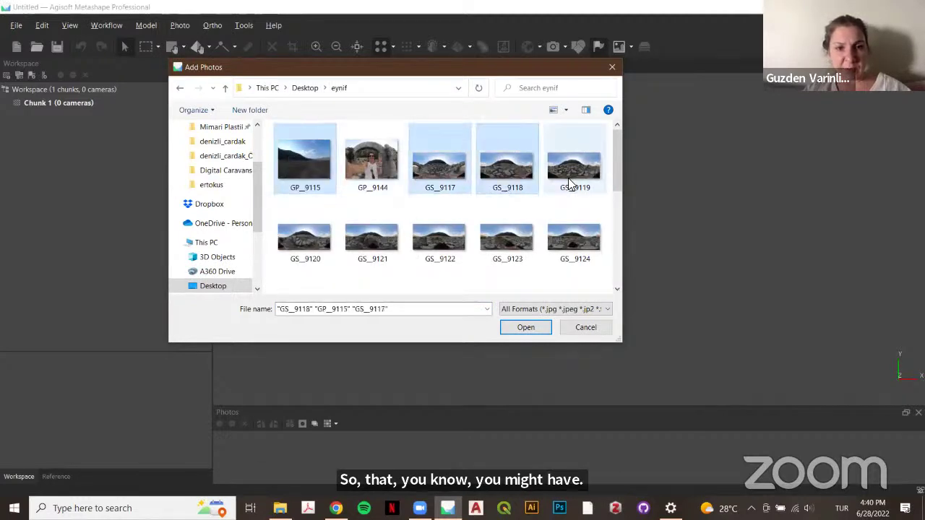
ctrl+click(573, 173)
drag(298, 237, 544, 361)
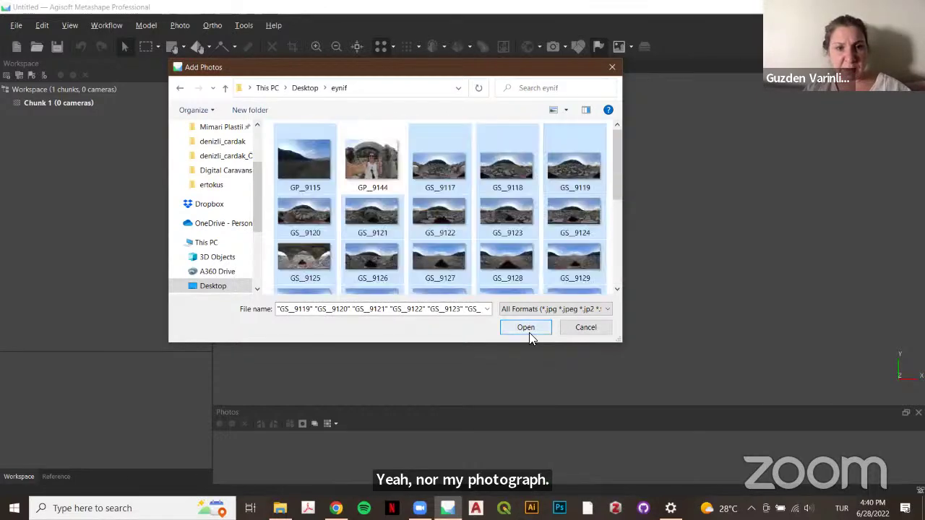
click(529, 330)
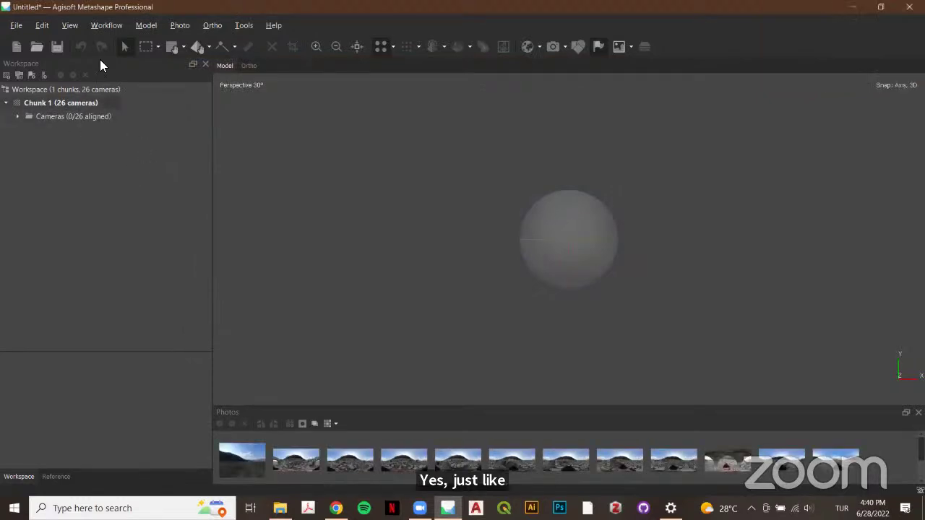
click(101, 26)
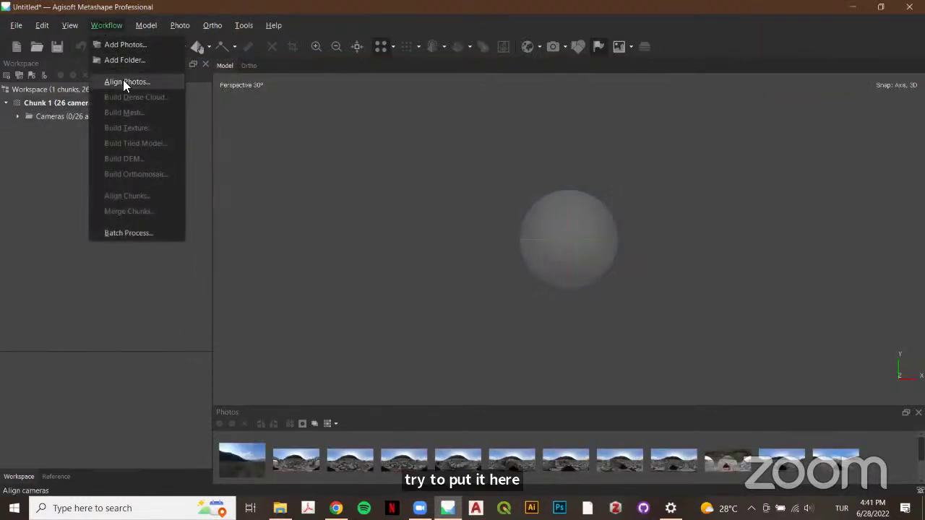
click(123, 79)
click(368, 217)
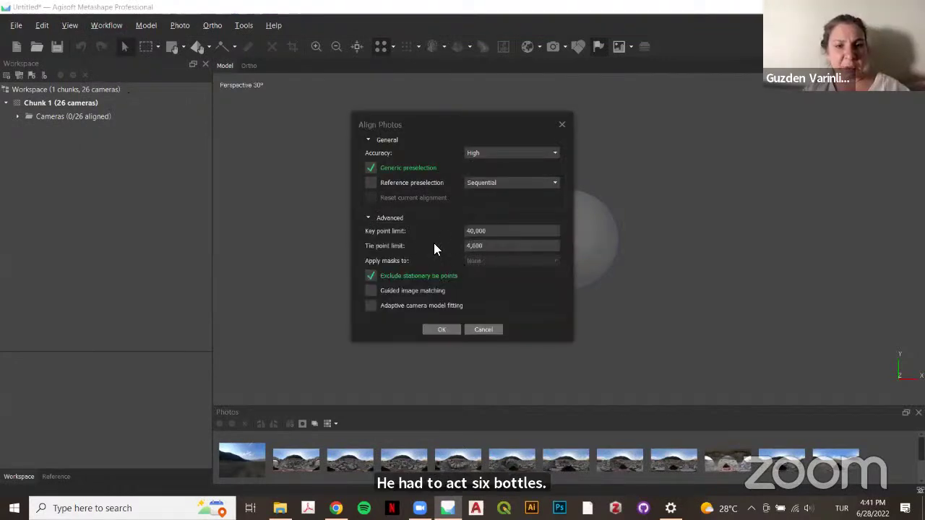
click(561, 124)
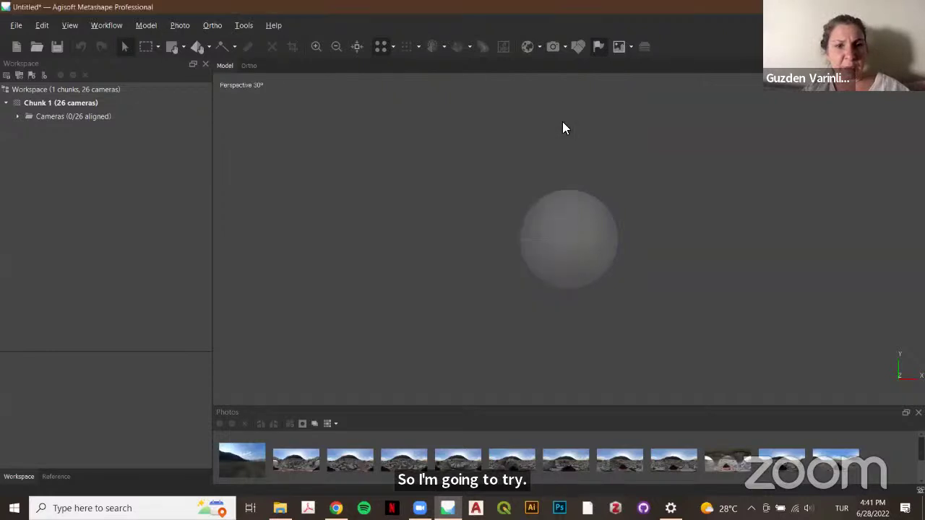
Remove Chunk 1 with all its photos from the workspace
click(44, 104)
right_click(45, 104)
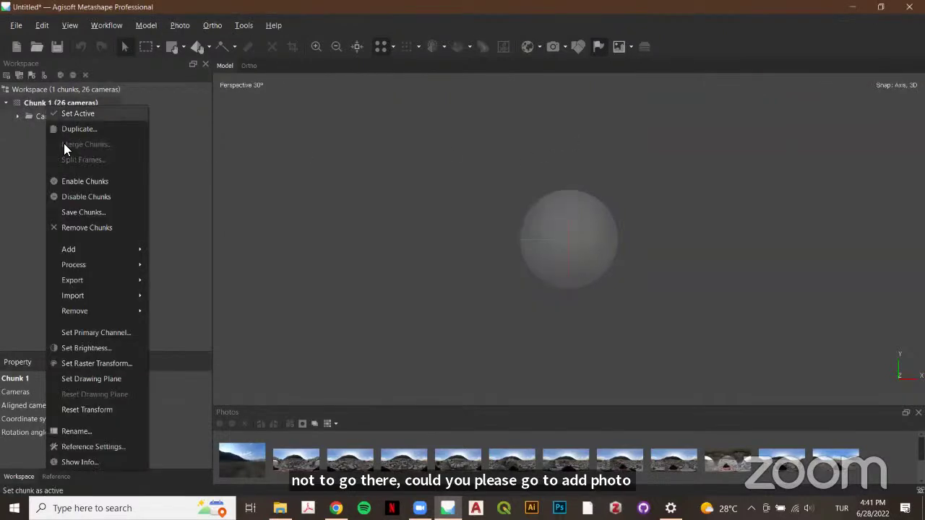
click(78, 225)
click(442, 256)
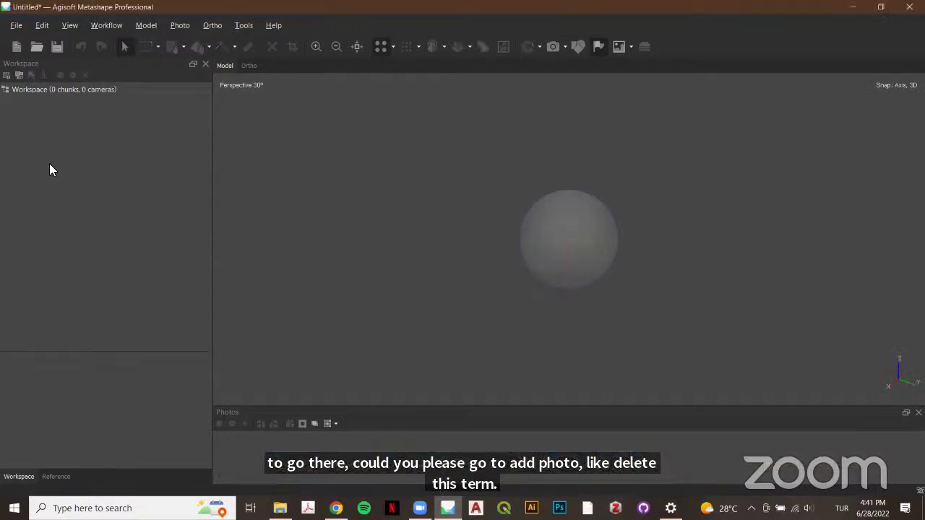
Add only the photos GS__9117, GS__9118 and GS__9119 from the eynif folder, and expand the new chunk's camera list
click(20, 75)
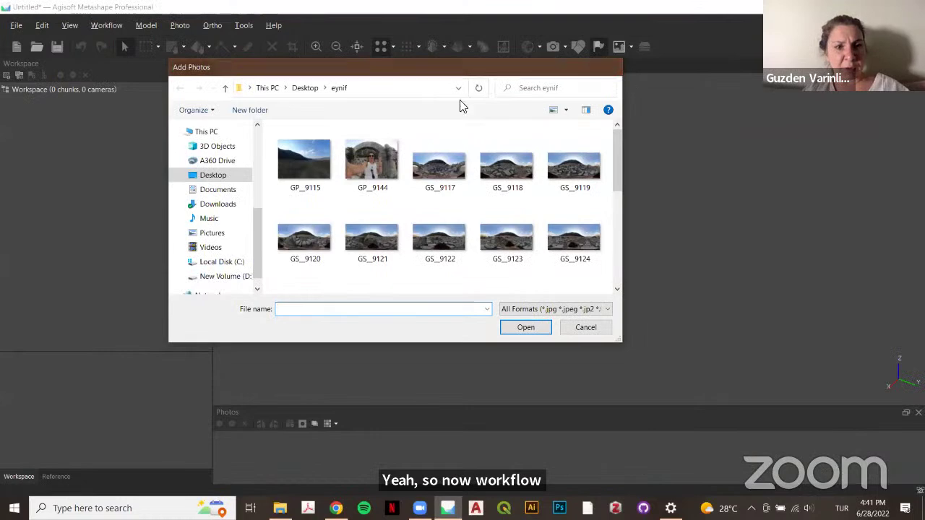
key(Escape)
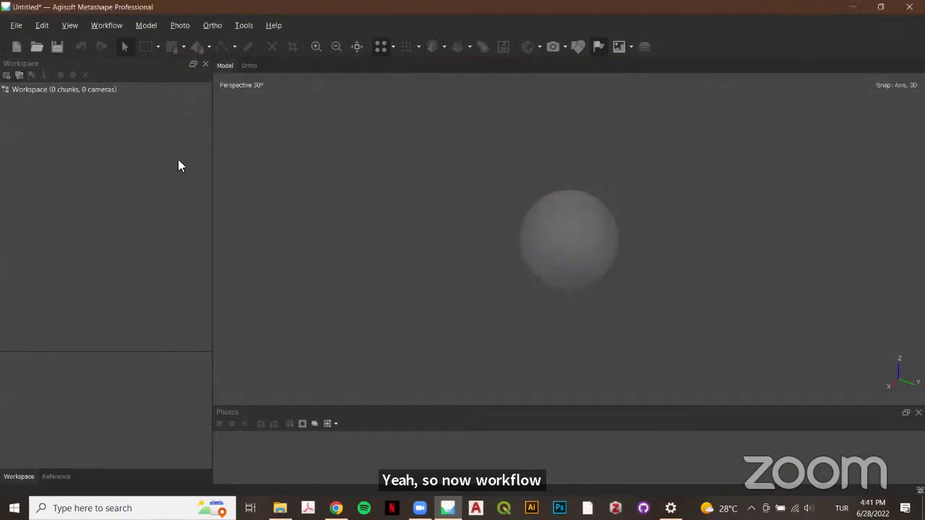
click(108, 27)
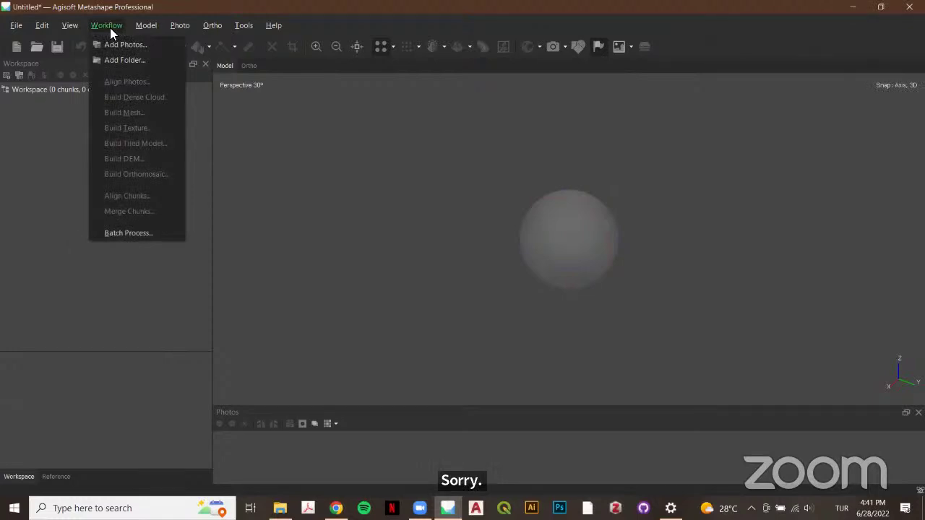
click(117, 44)
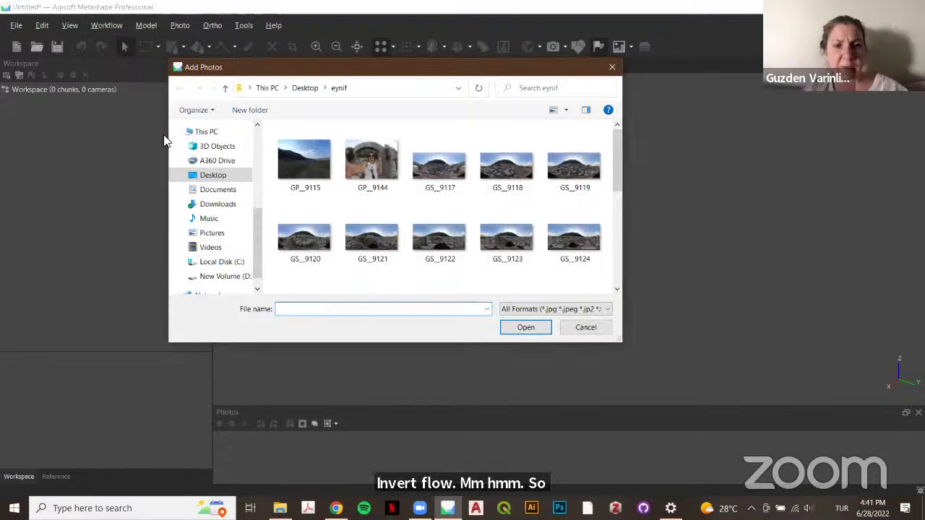
click(454, 181)
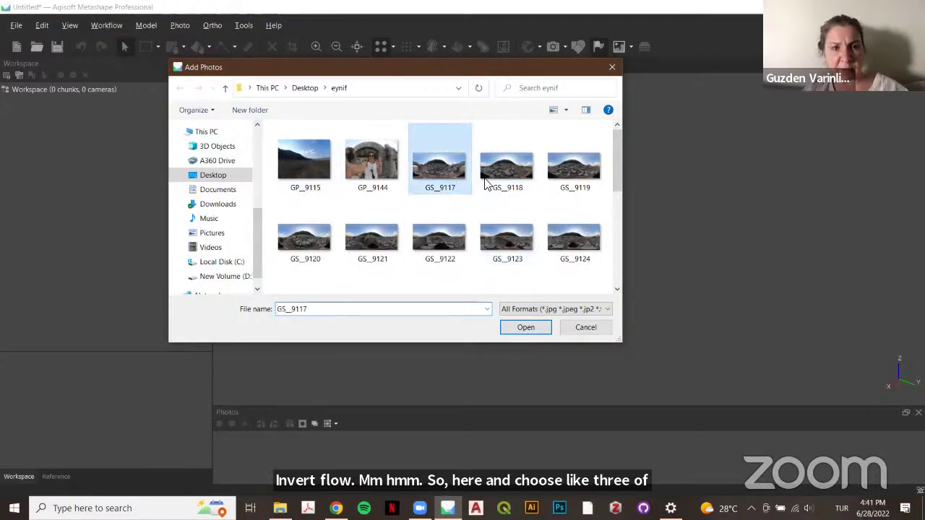
ctrl+click(507, 170)
ctrl+click(578, 180)
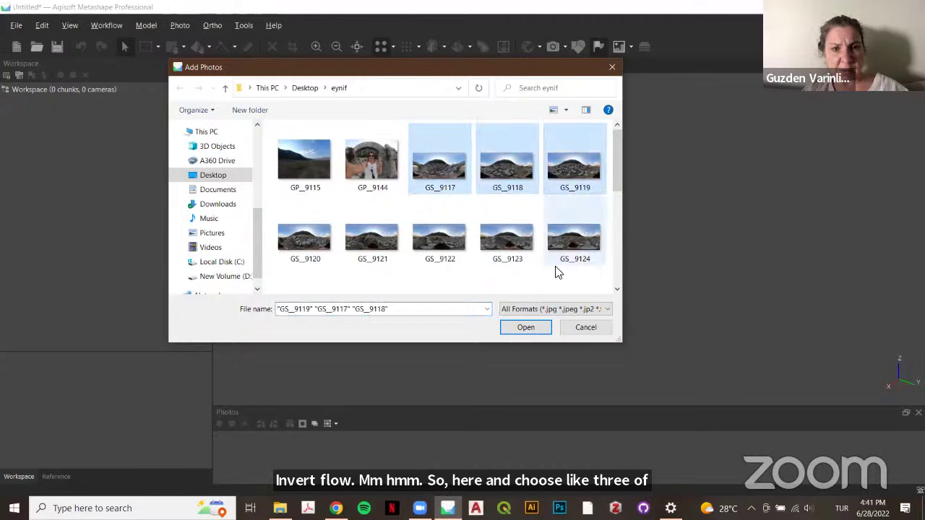
click(525, 327)
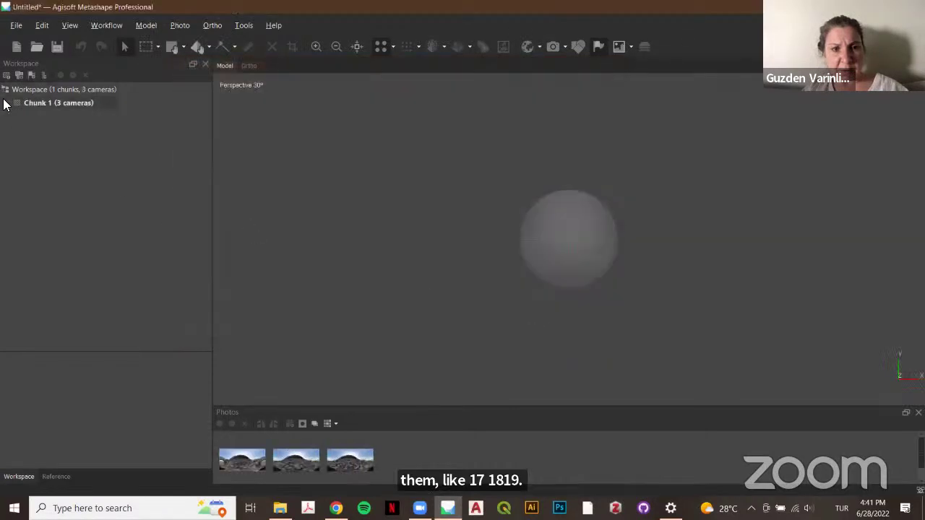
click(5, 102)
click(18, 117)
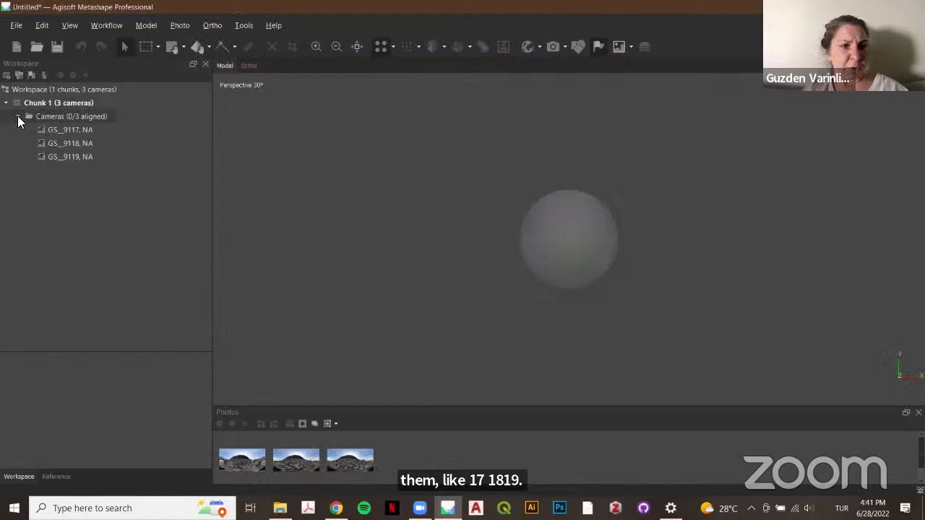
Align the three photos with High accuracy and generic preselection, and show the properties of the resulting tie points
click(95, 23)
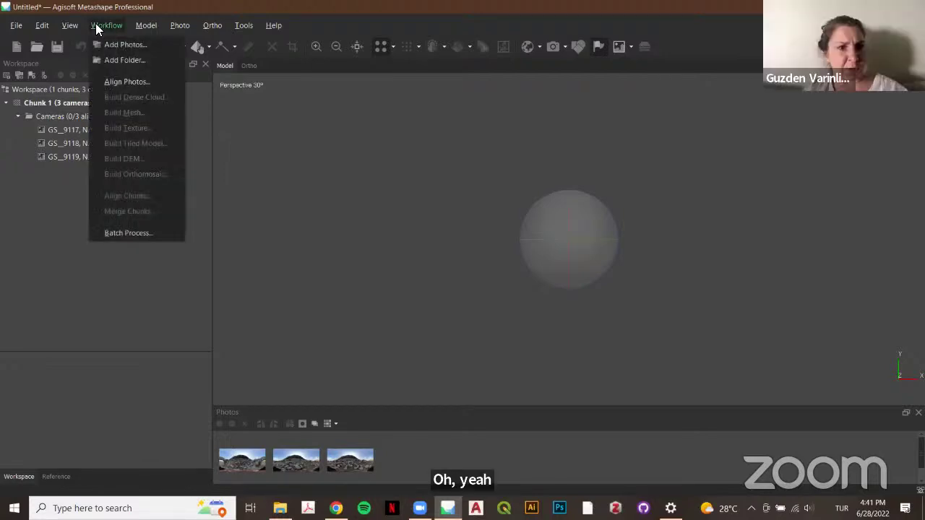
click(122, 78)
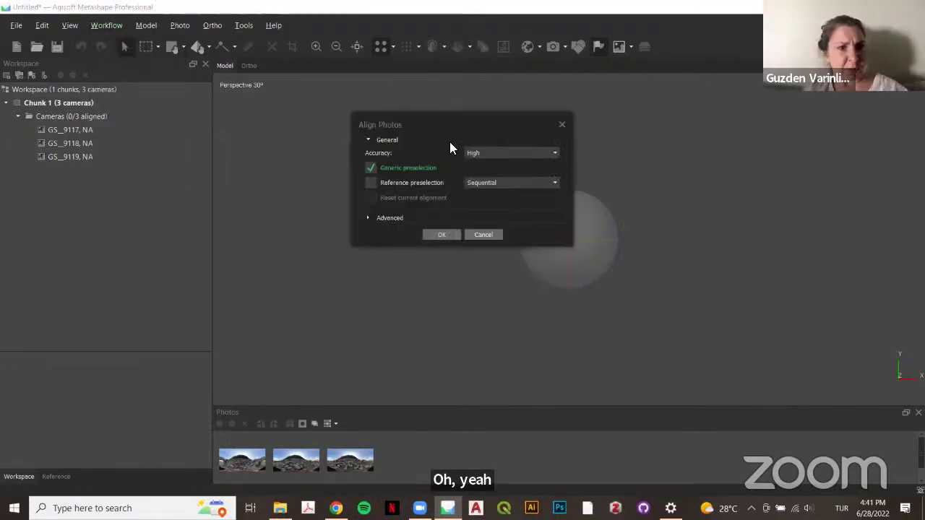
click(440, 234)
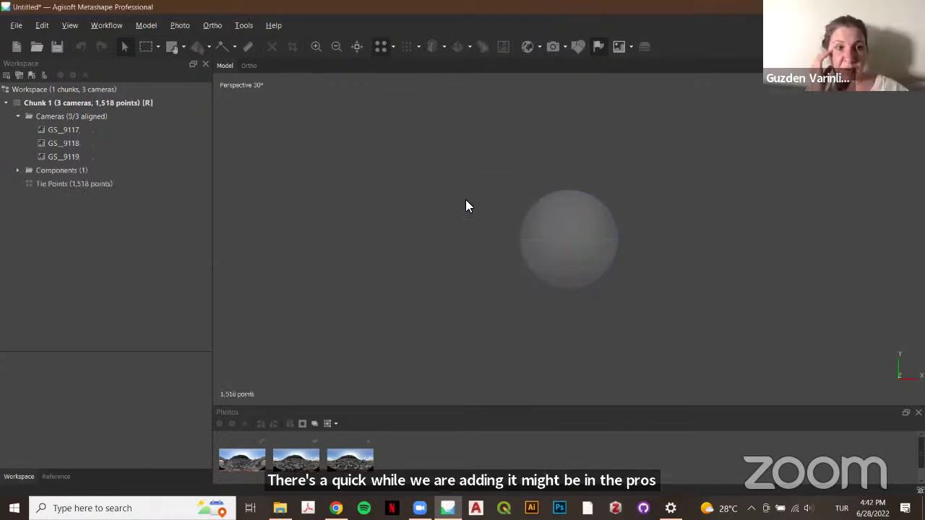
click(49, 183)
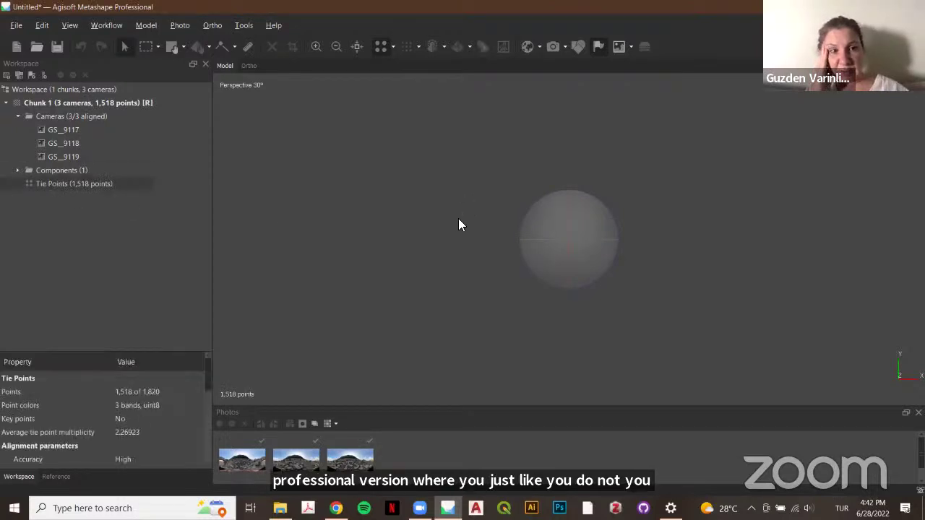